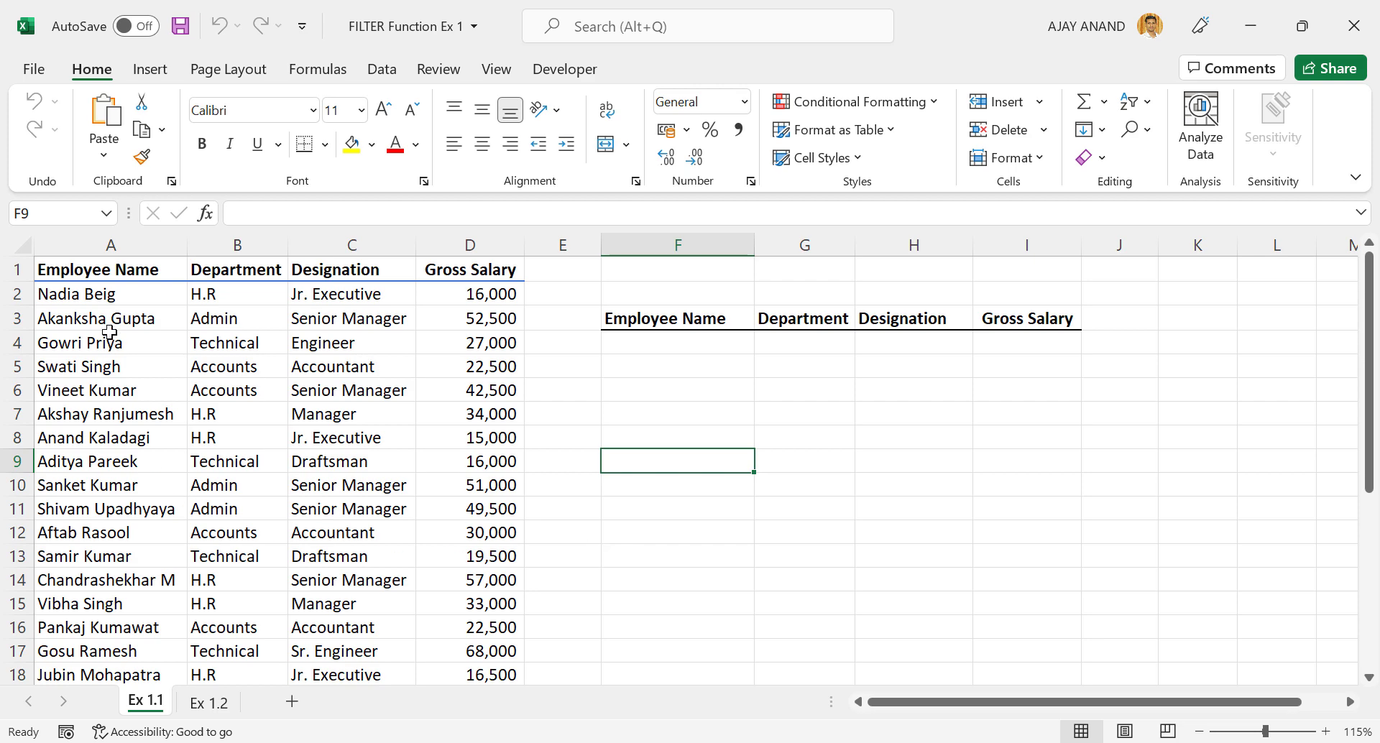
In F4, begin =FILTER(A2:D31, using the whole employee table as the array.
scroll(125, 374, "down", 3)
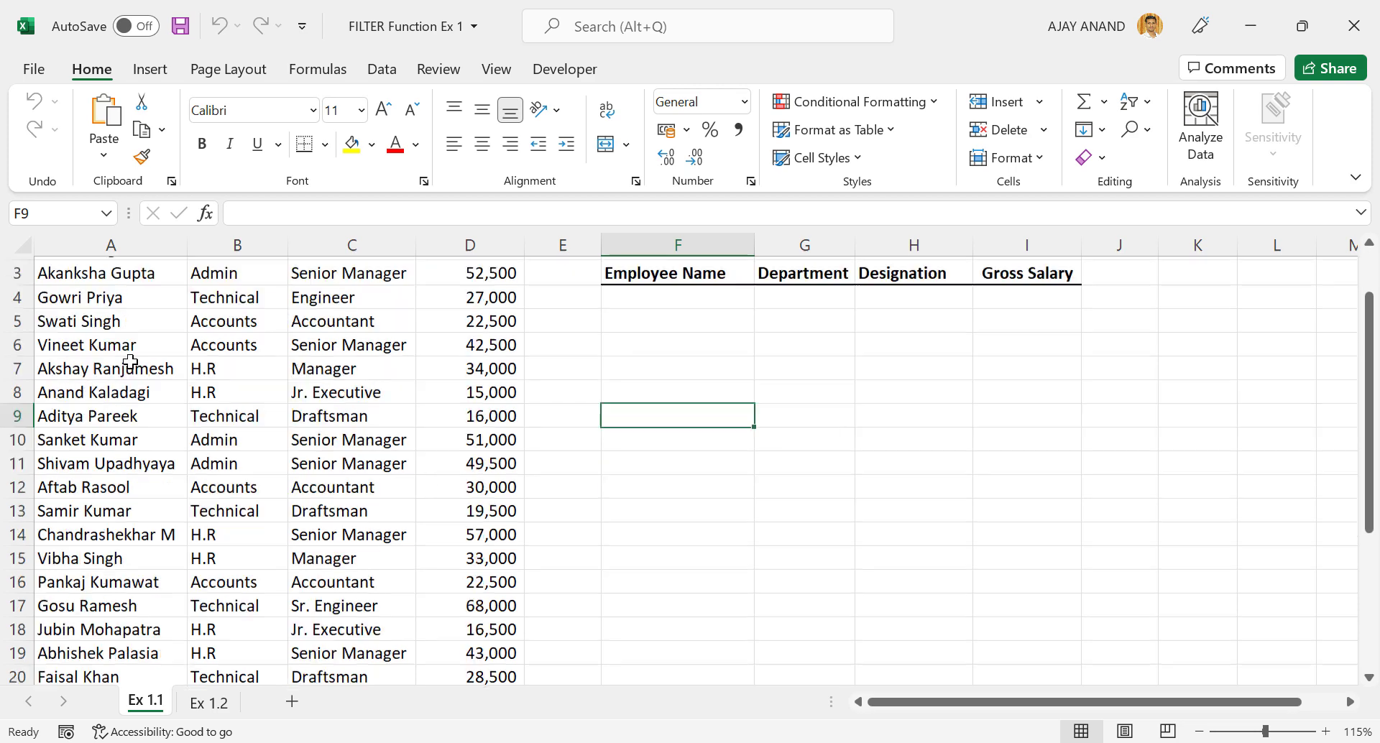
scroll(146, 482, "down", 2)
scroll(147, 517, "up", 5)
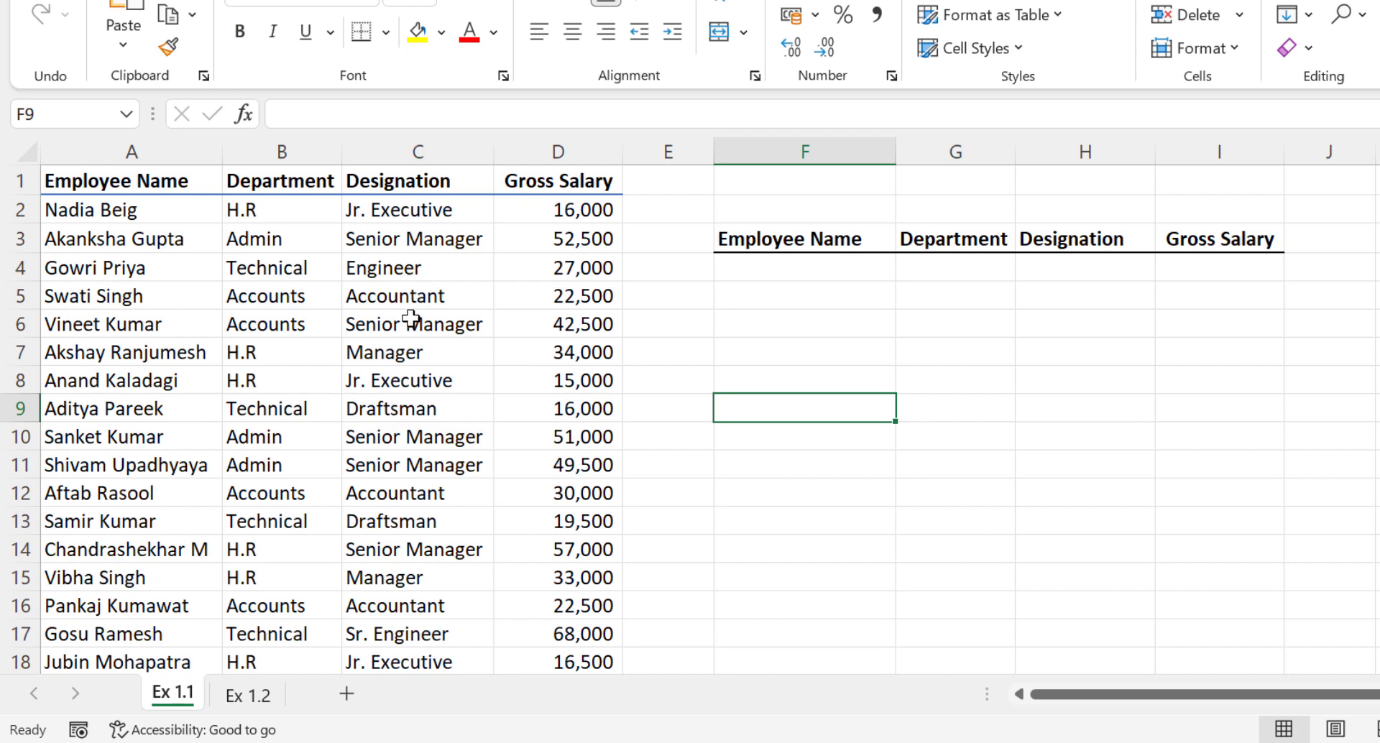
scroll(419, 434, "down", 2)
scroll(410, 434, "up", 2)
scroll(170, 617, "down", 5)
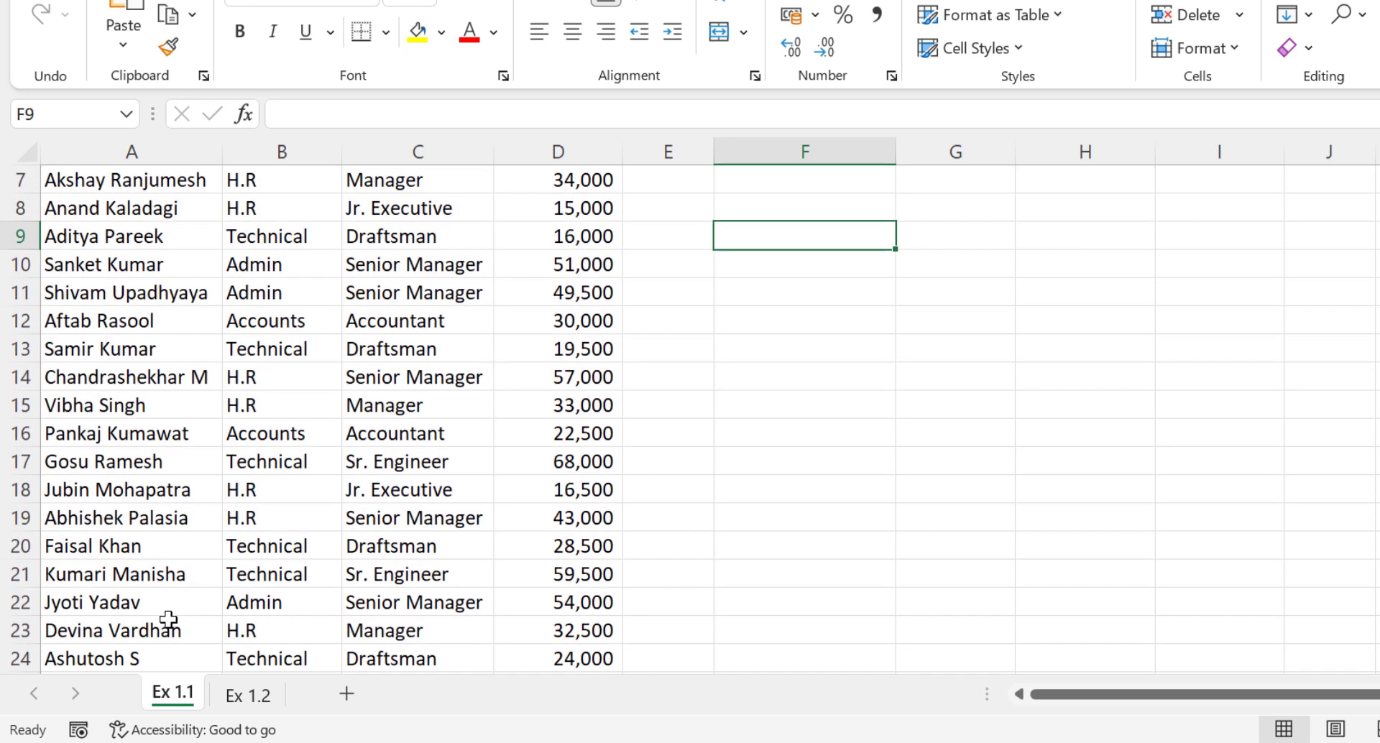
scroll(189, 501, "up", 5)
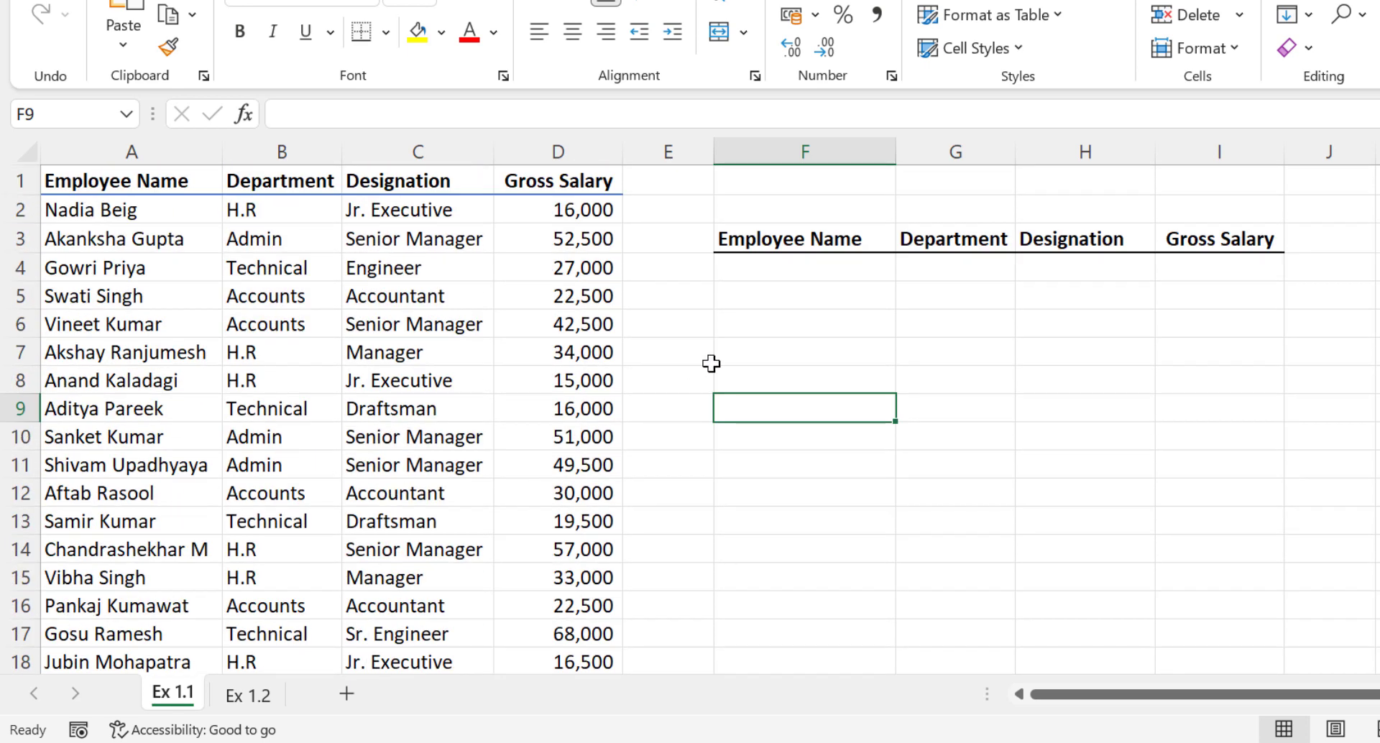
left_click(784, 272)
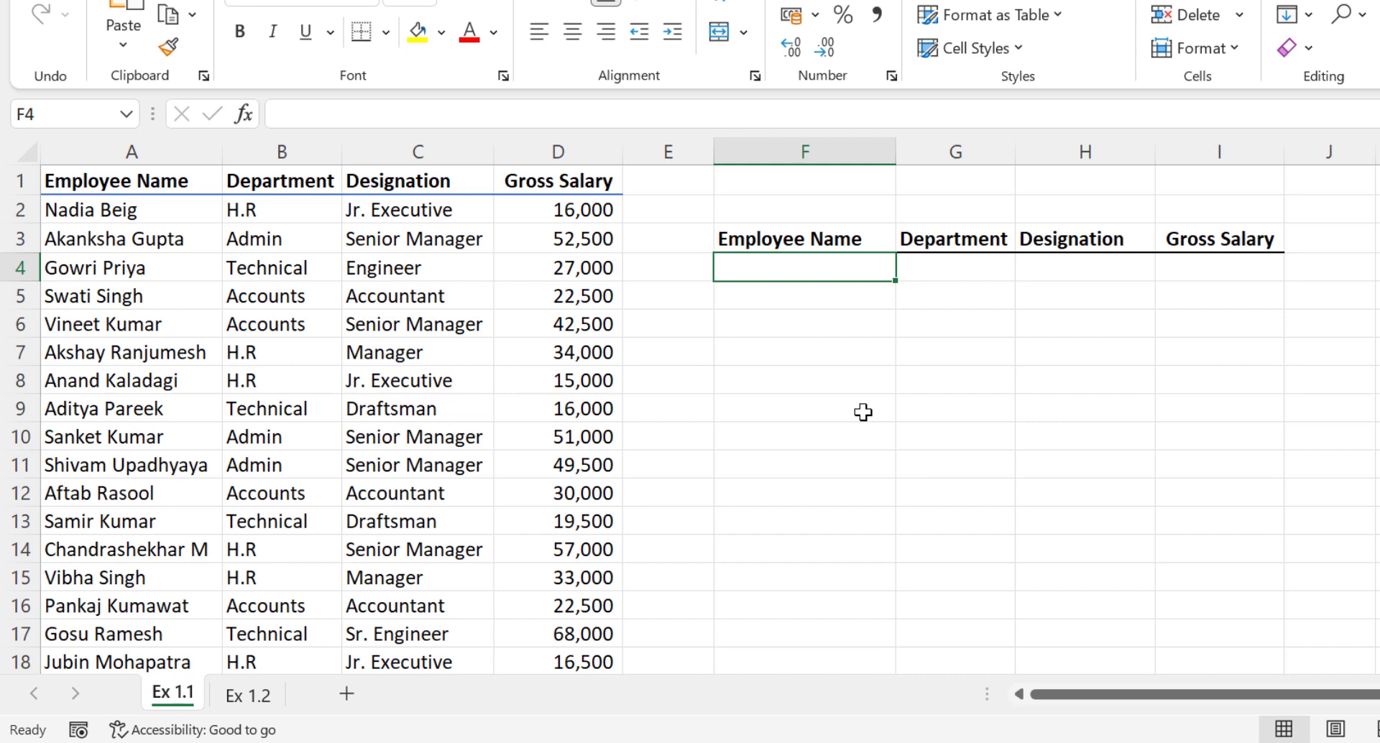
type("=FILTE")
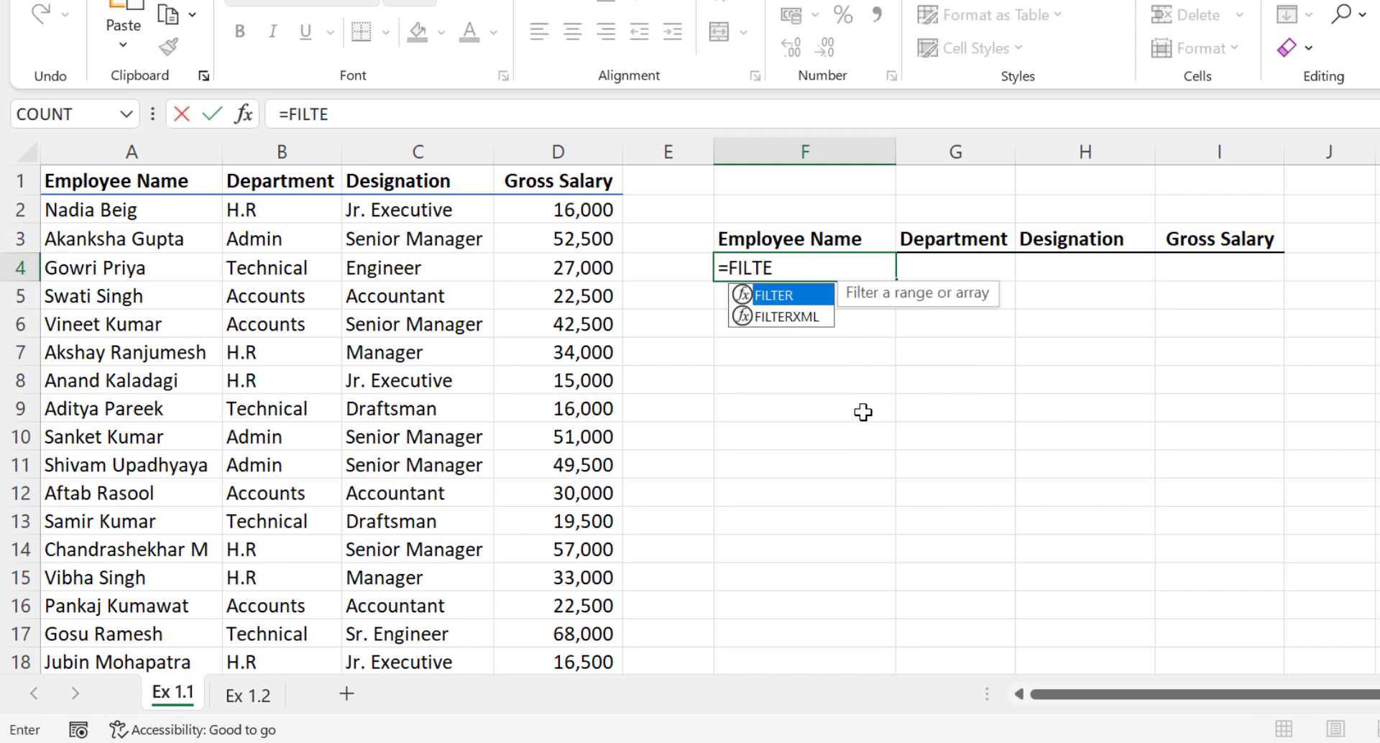
type("R(")
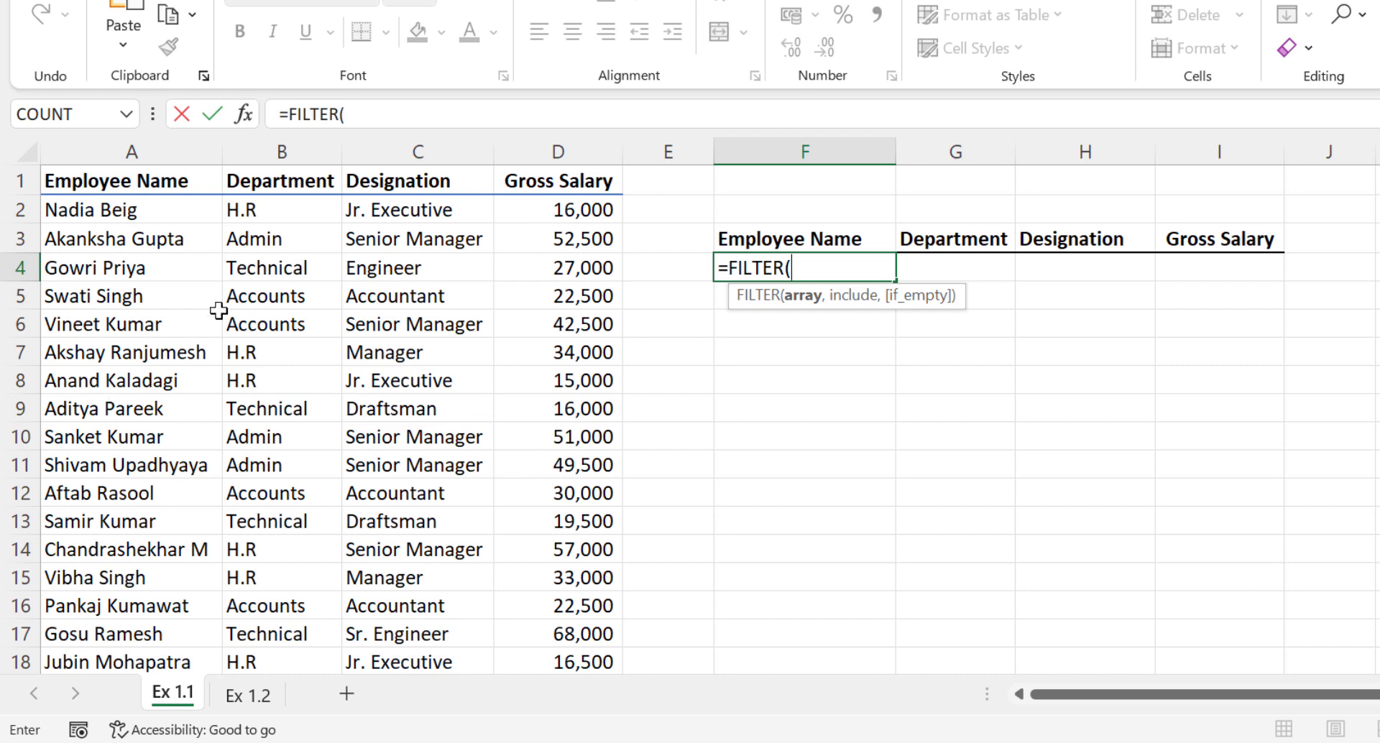
left_click_drag(128, 216, 560, 630)
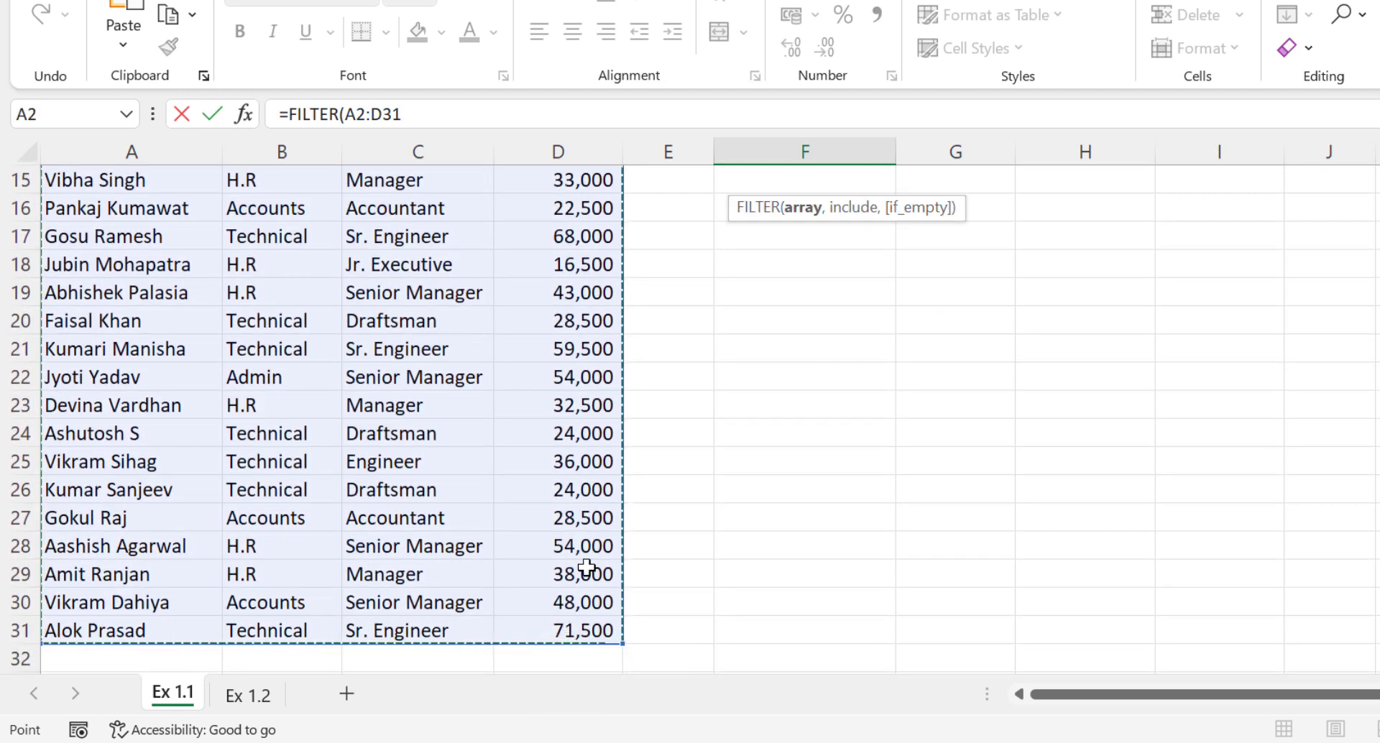
scroll(693, 514, "up", 5)
type(",")
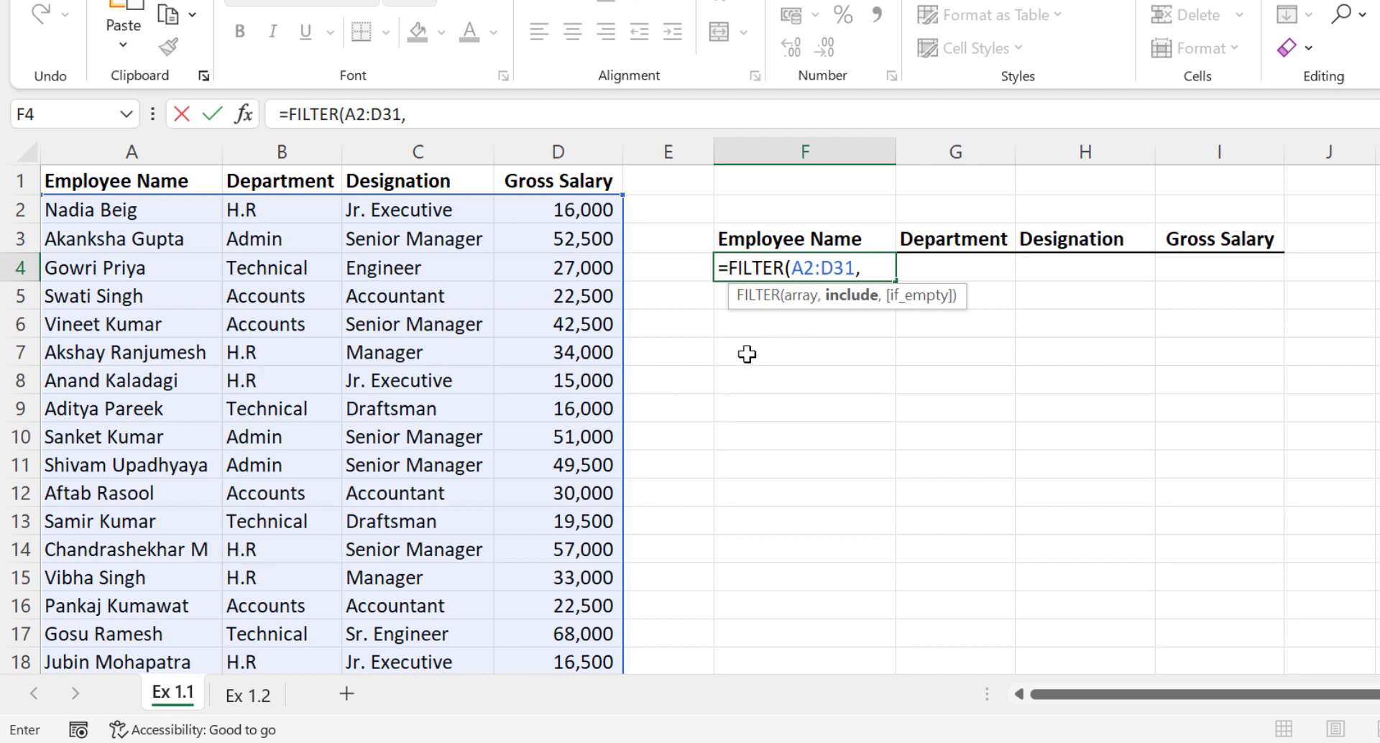
Complete F4 as =FILTER(A2:D31,B2:B31="Accounts") to spill the six Accounts employees.
left_click_drag(296, 210, 286, 603)
scroll(825, 389, "up", 5)
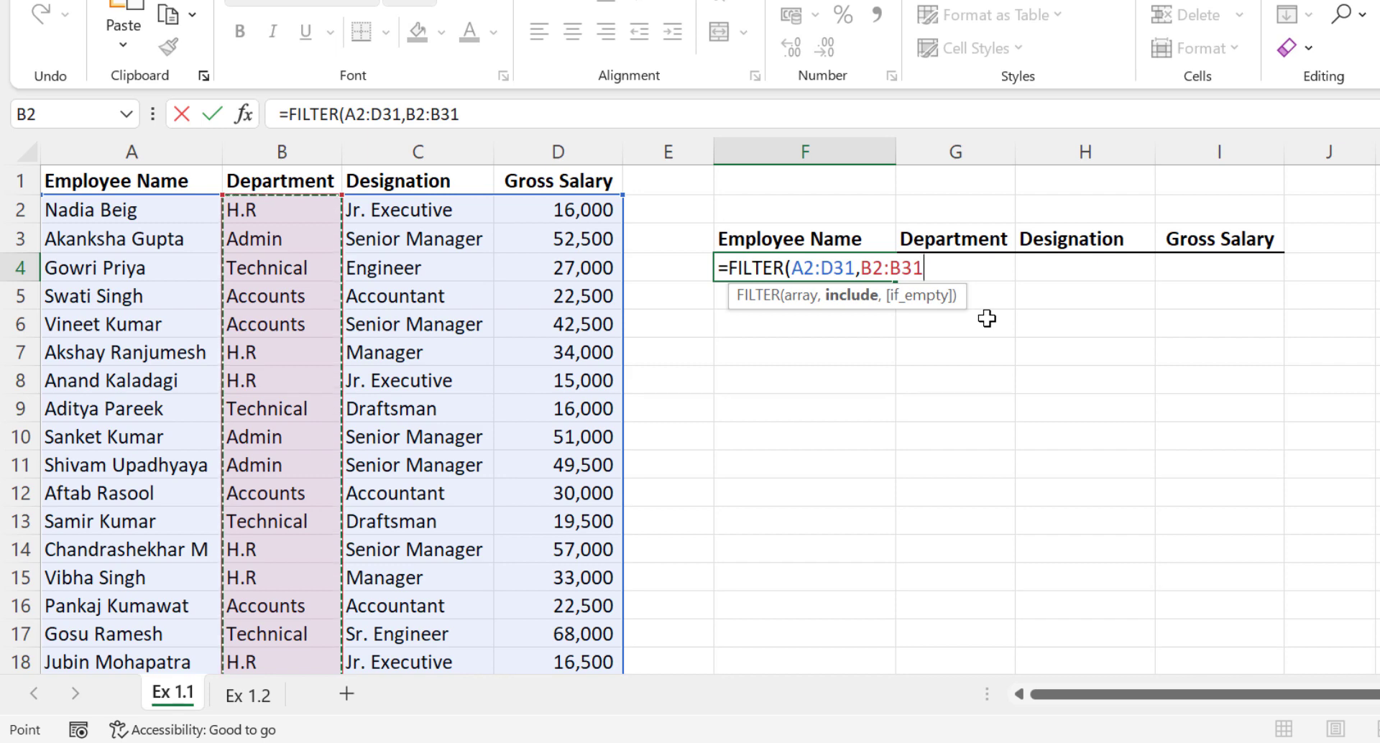
type("=")
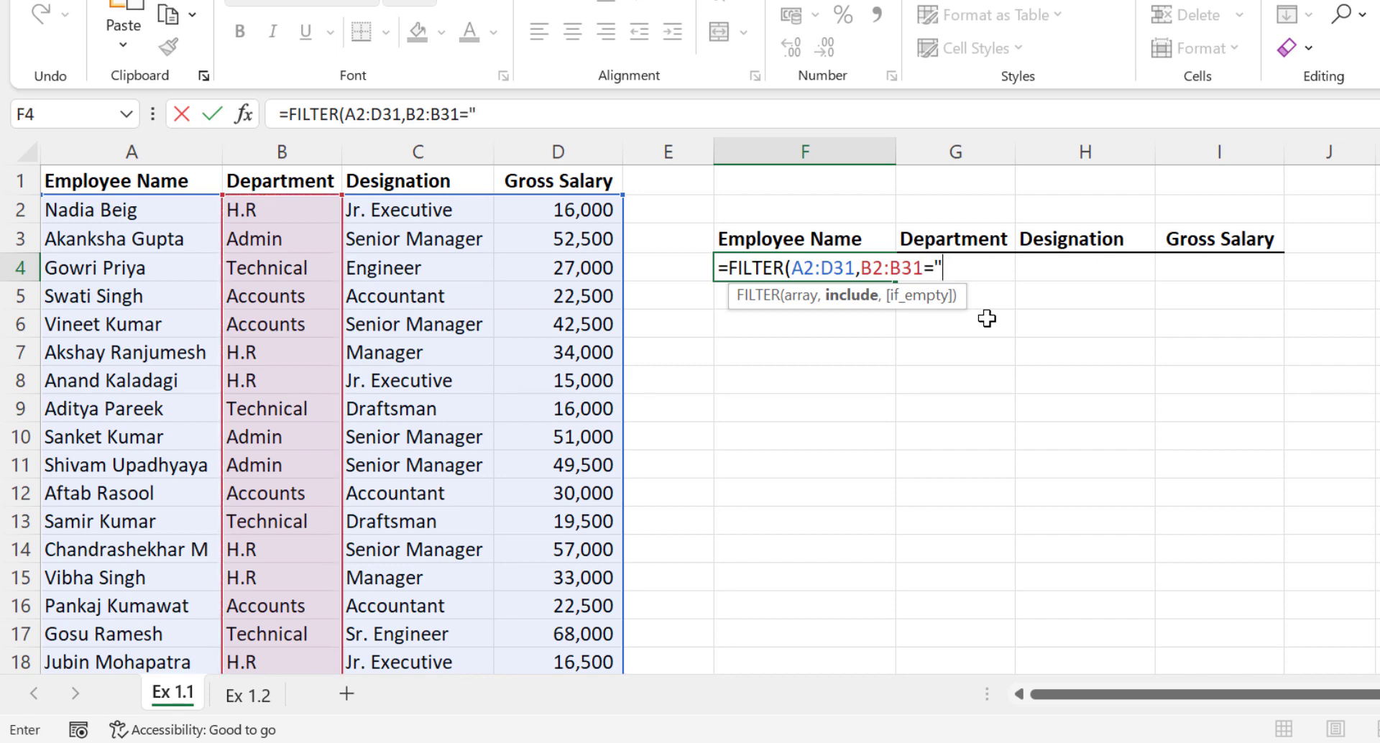
type("\"Accou")
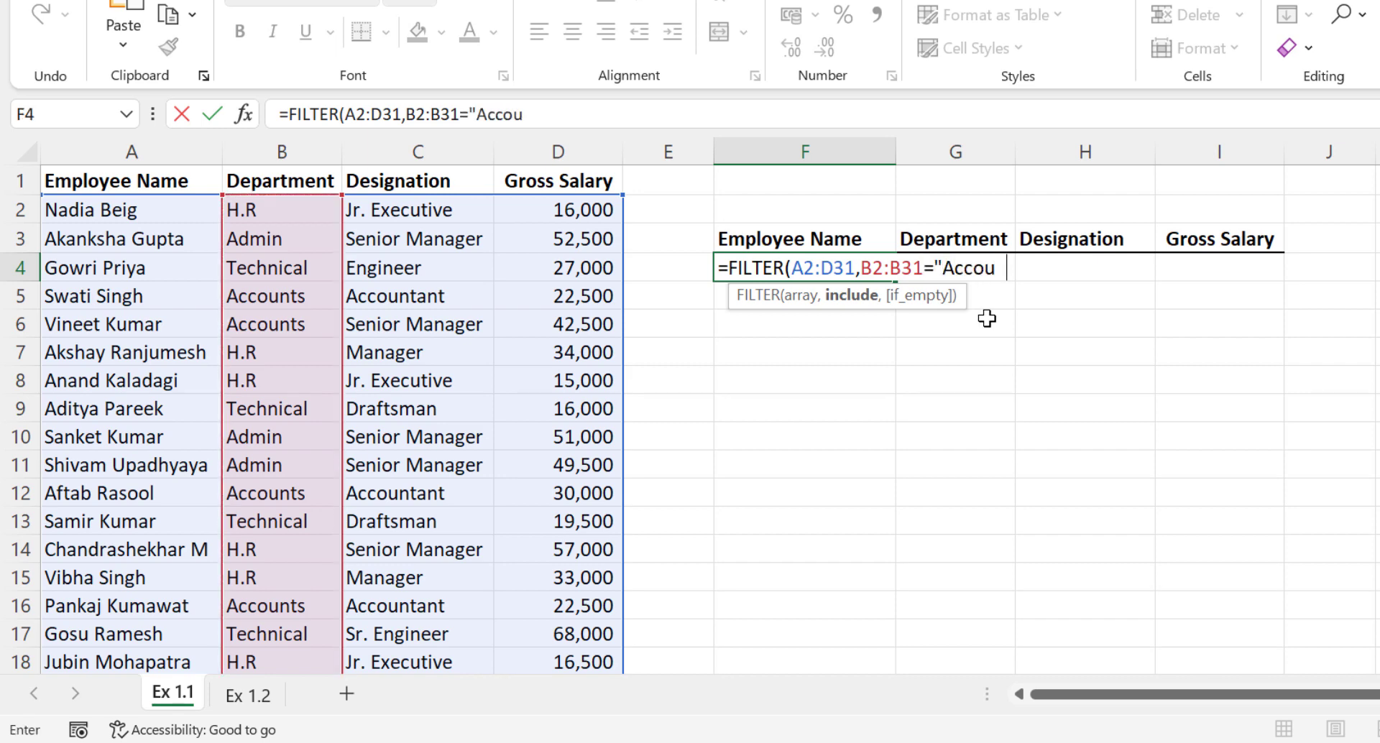
type("nts")
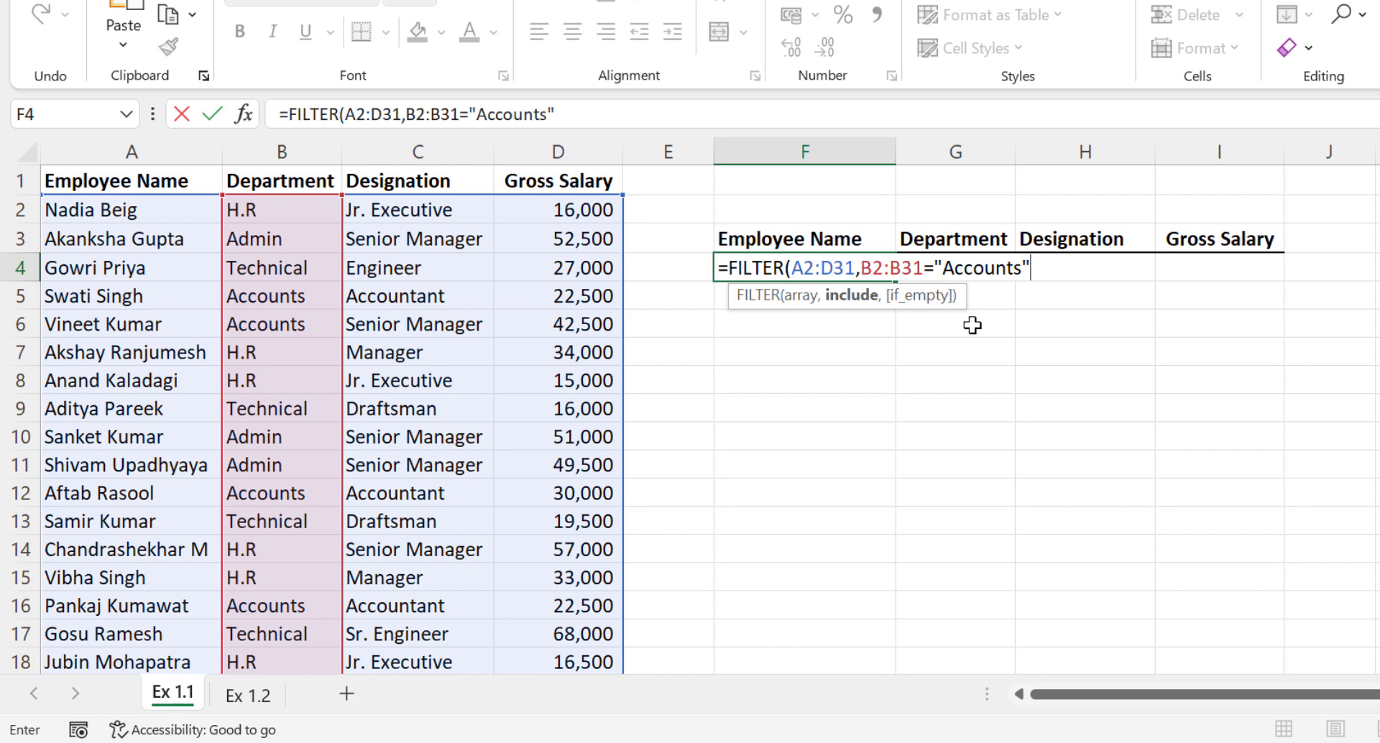
type(",")
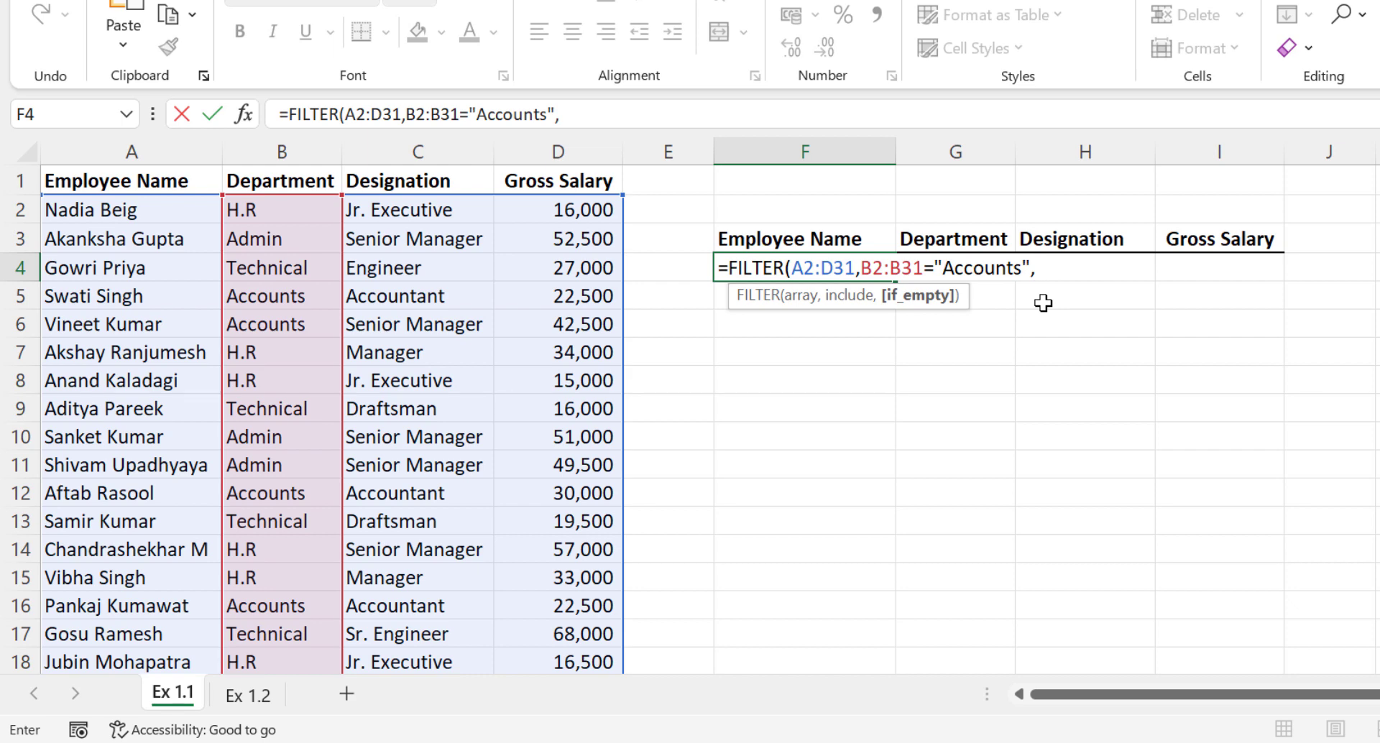
key("BackSpace")
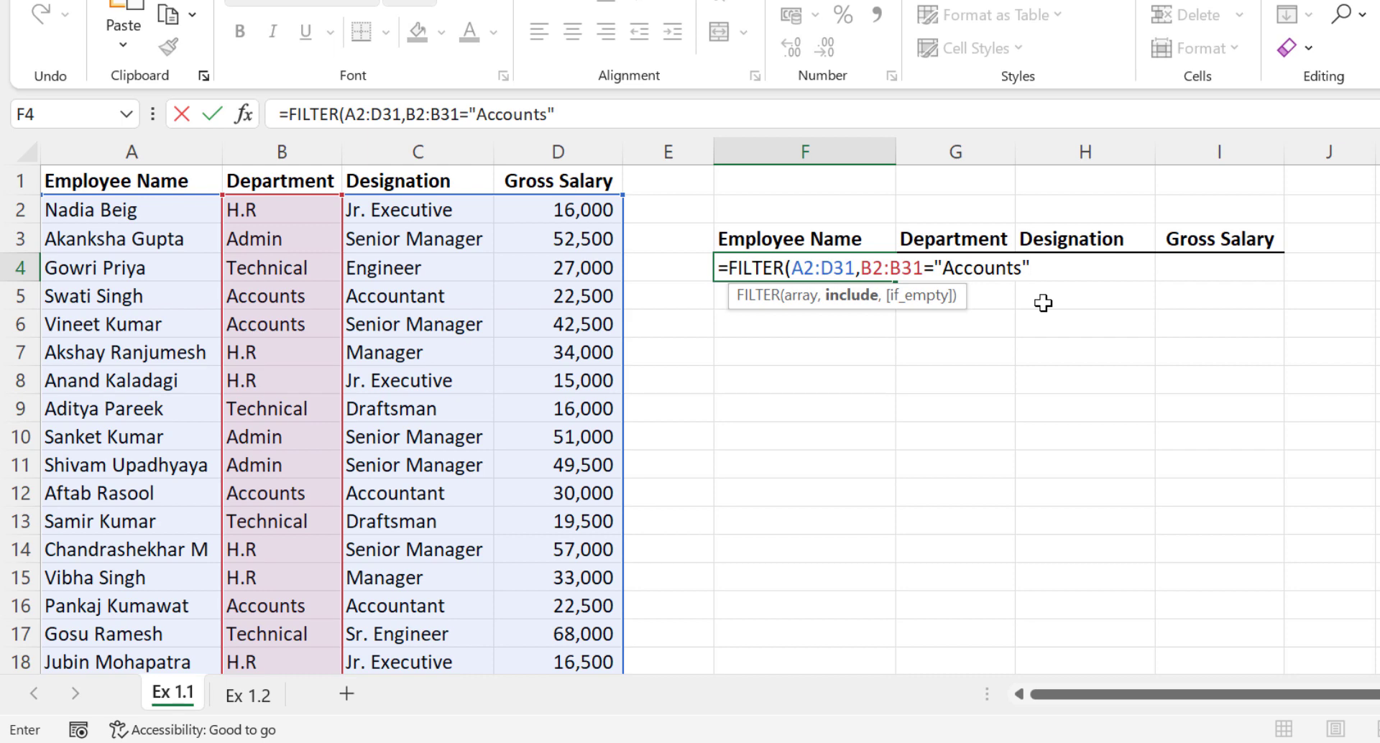
key("Return")
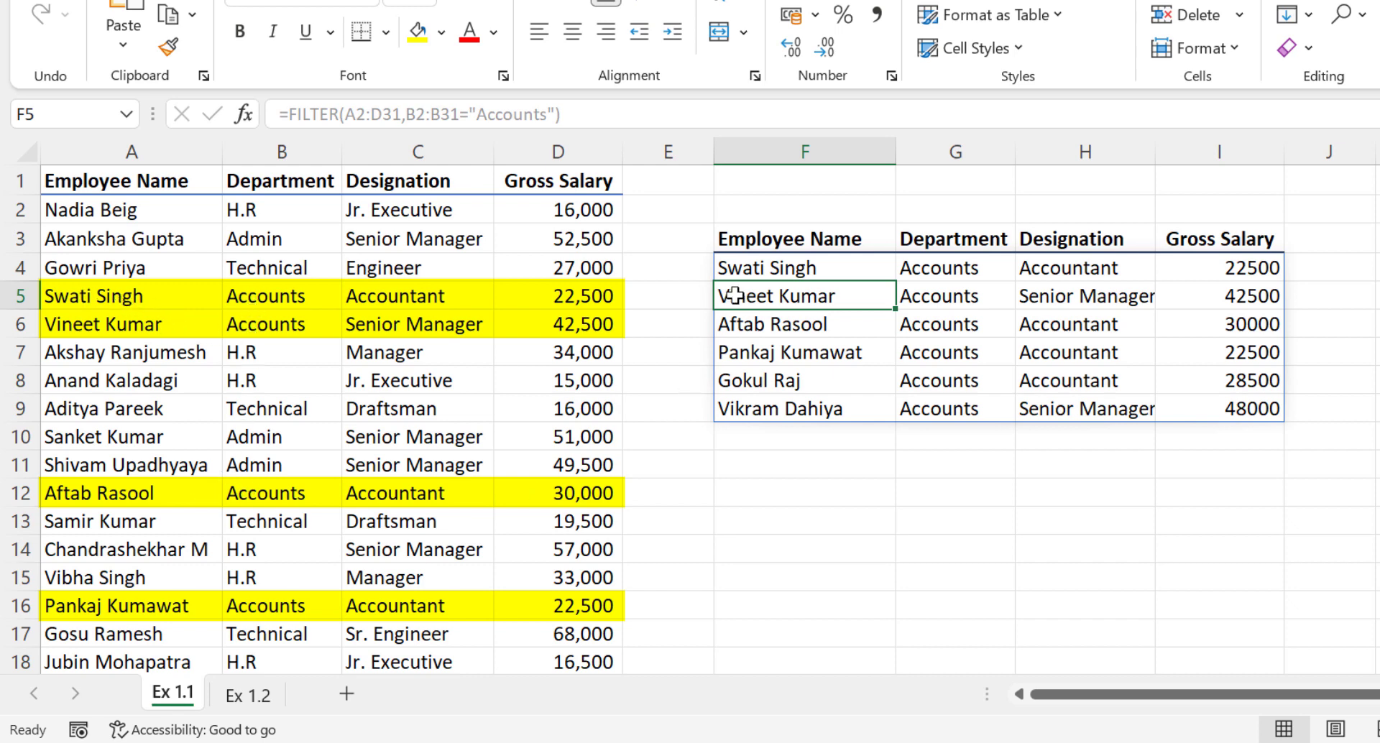
Replace "Accounts" with "Technical" in F4's FILTER criterion to list the ten Technical employees.
scroll(180, 489, "down", 5)
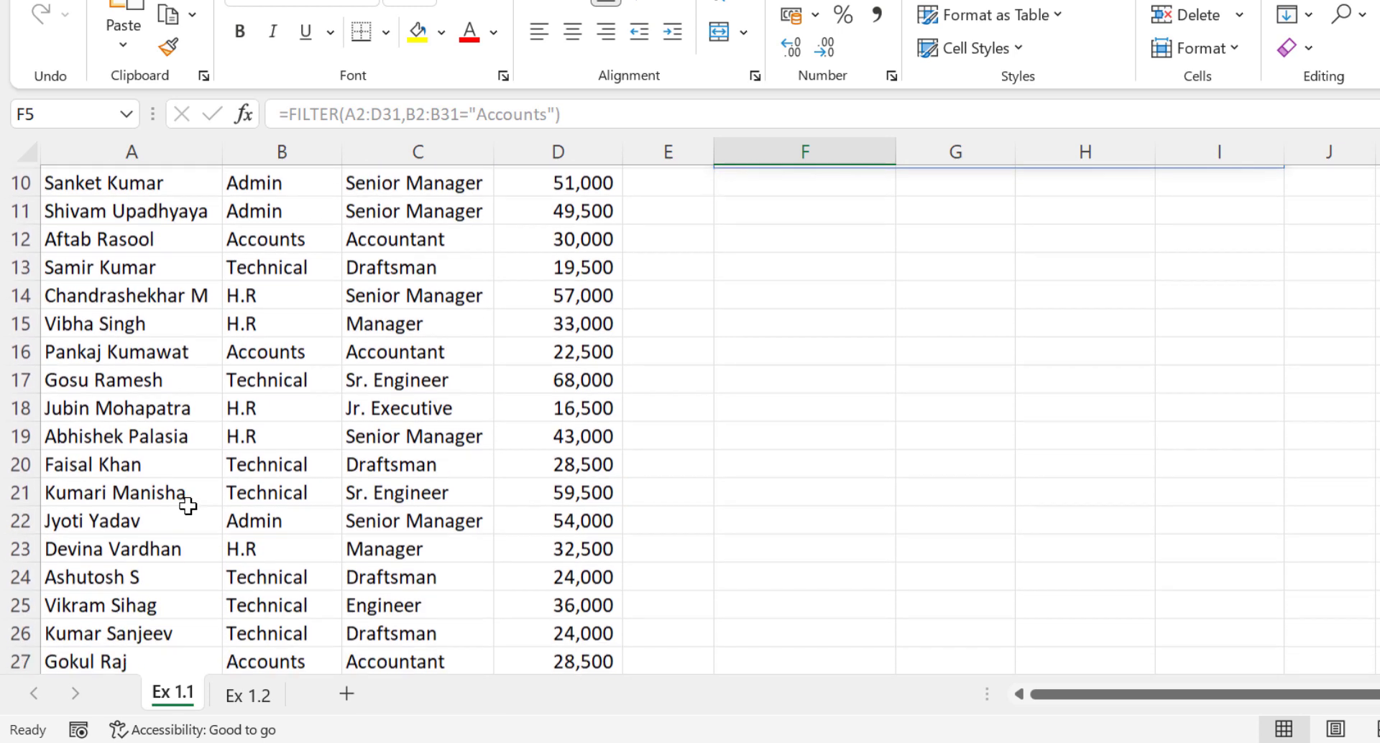
scroll(185, 523, "down", 1)
scroll(184, 524, "up", 6)
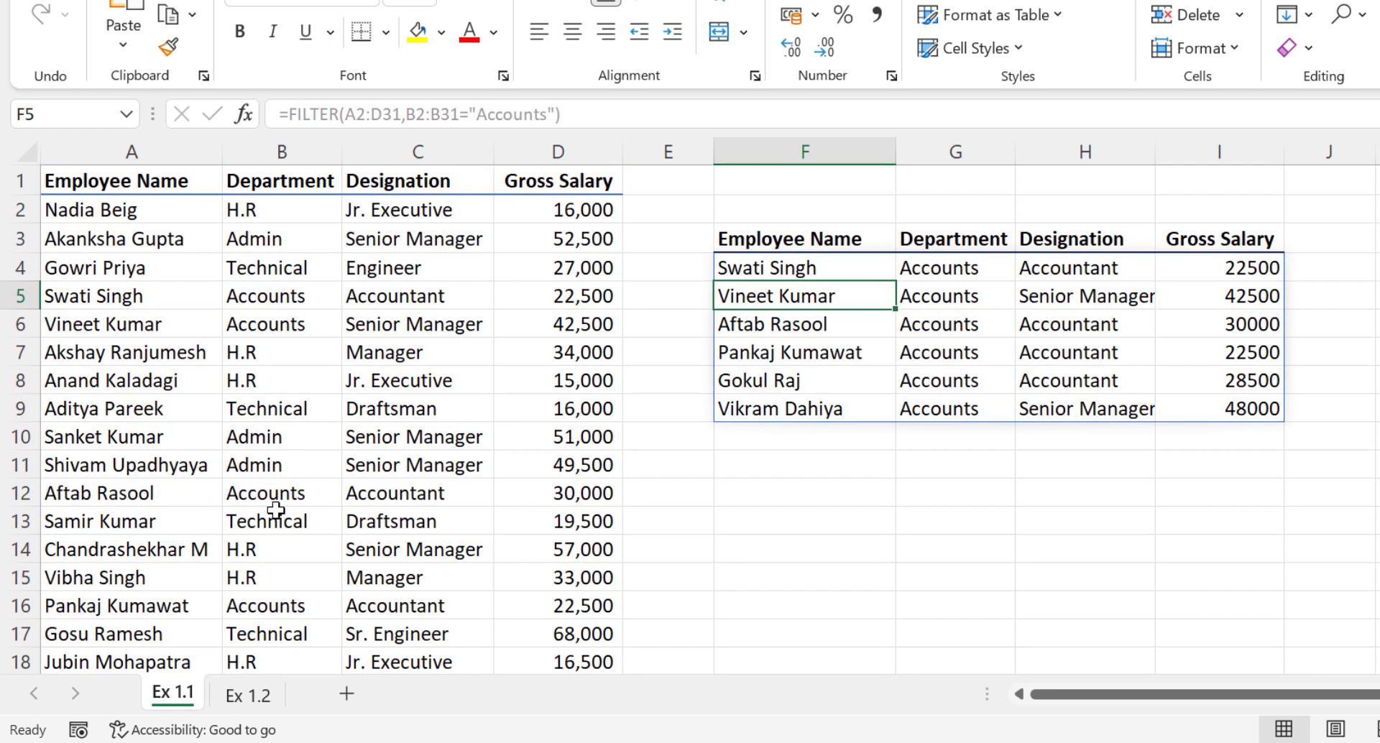
left_click(810, 268)
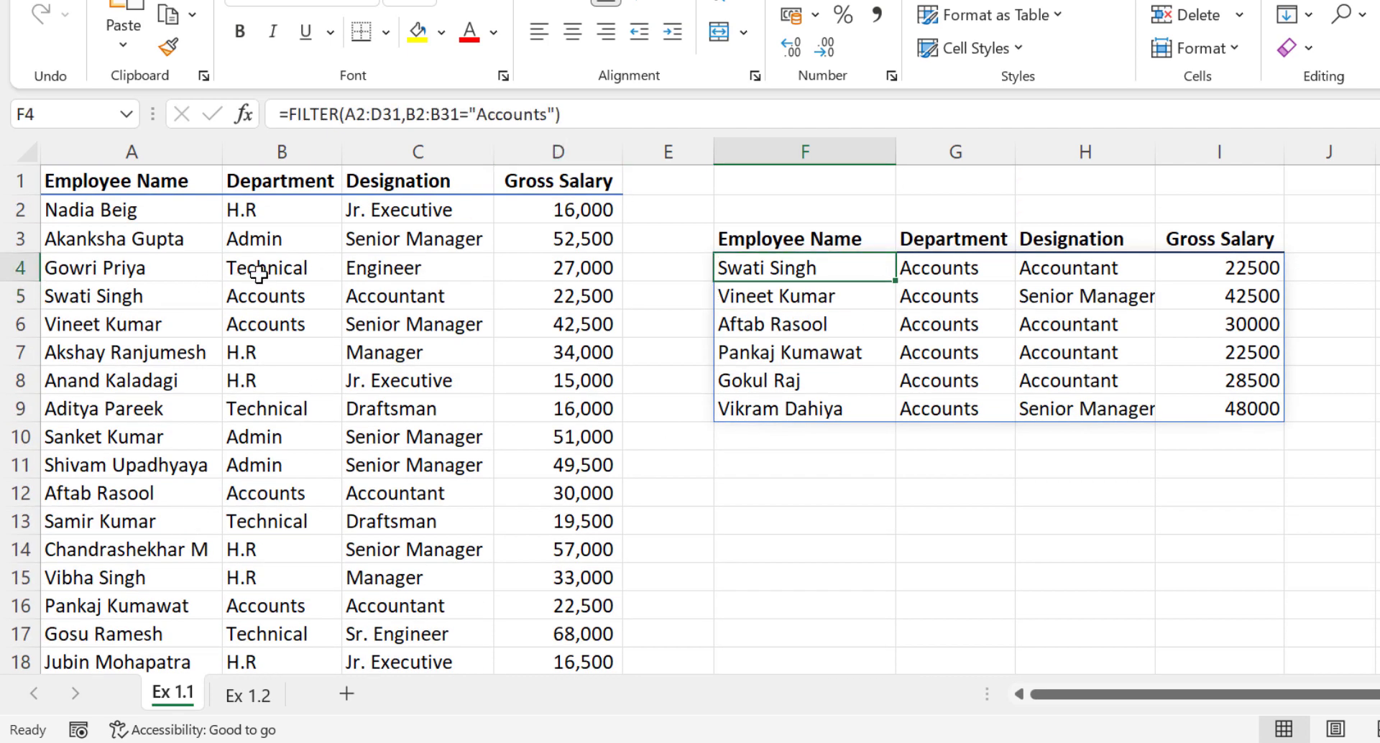
left_click(496, 115)
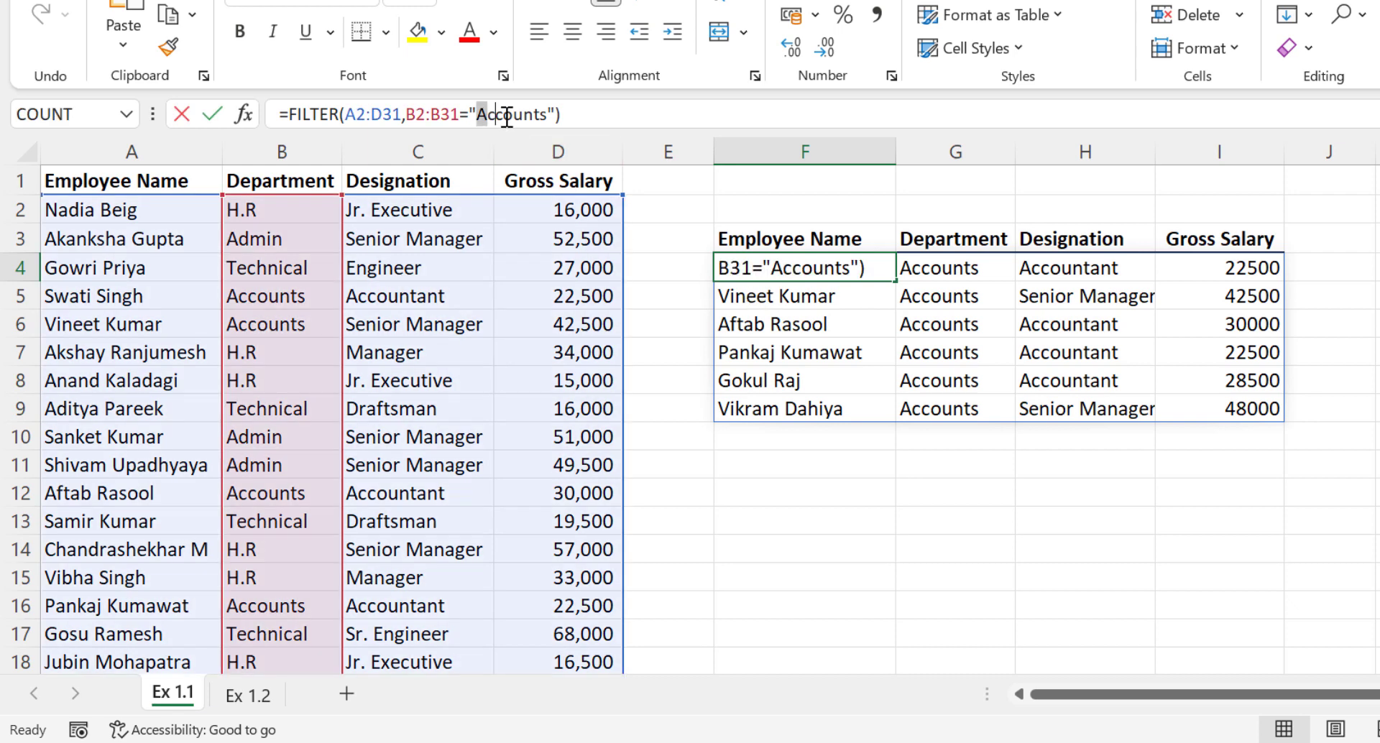
left_click_drag(507, 117, 548, 115)
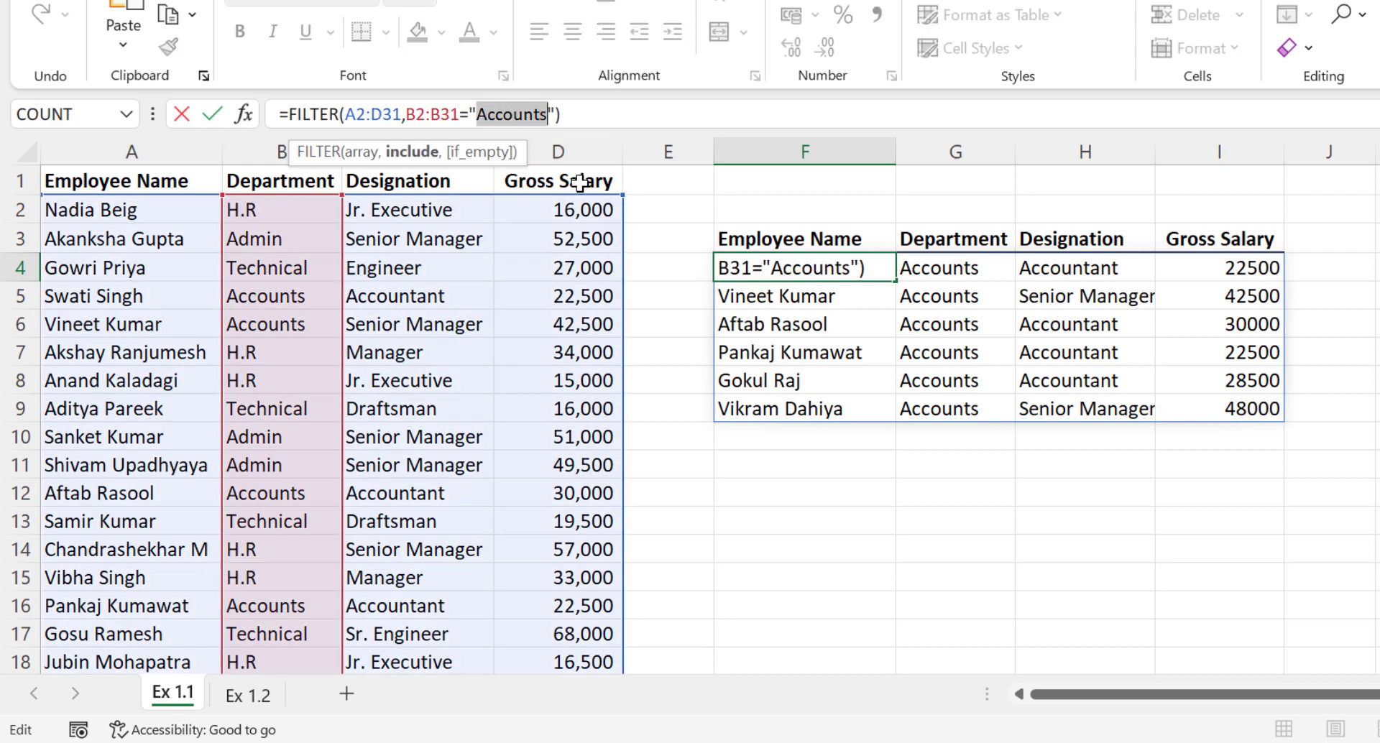
type("Technic")
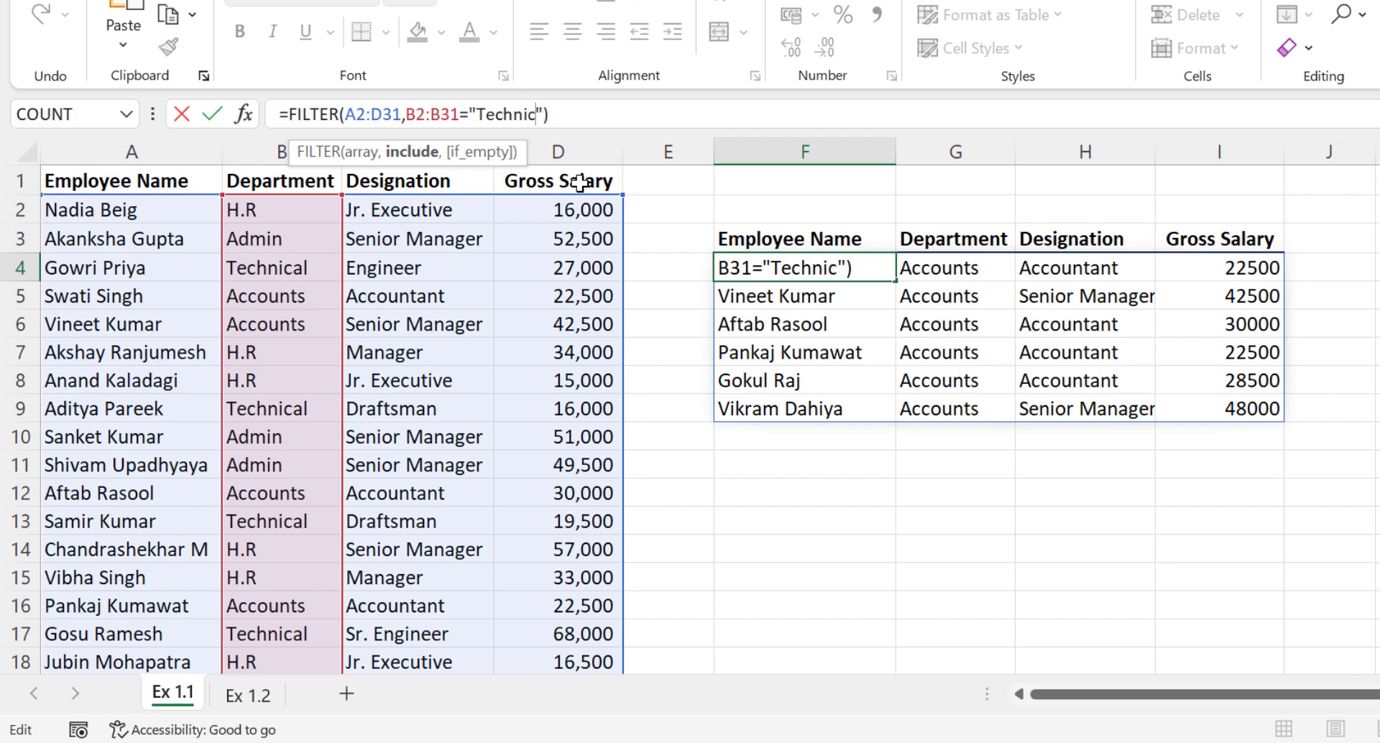
type("al")
key("Return")
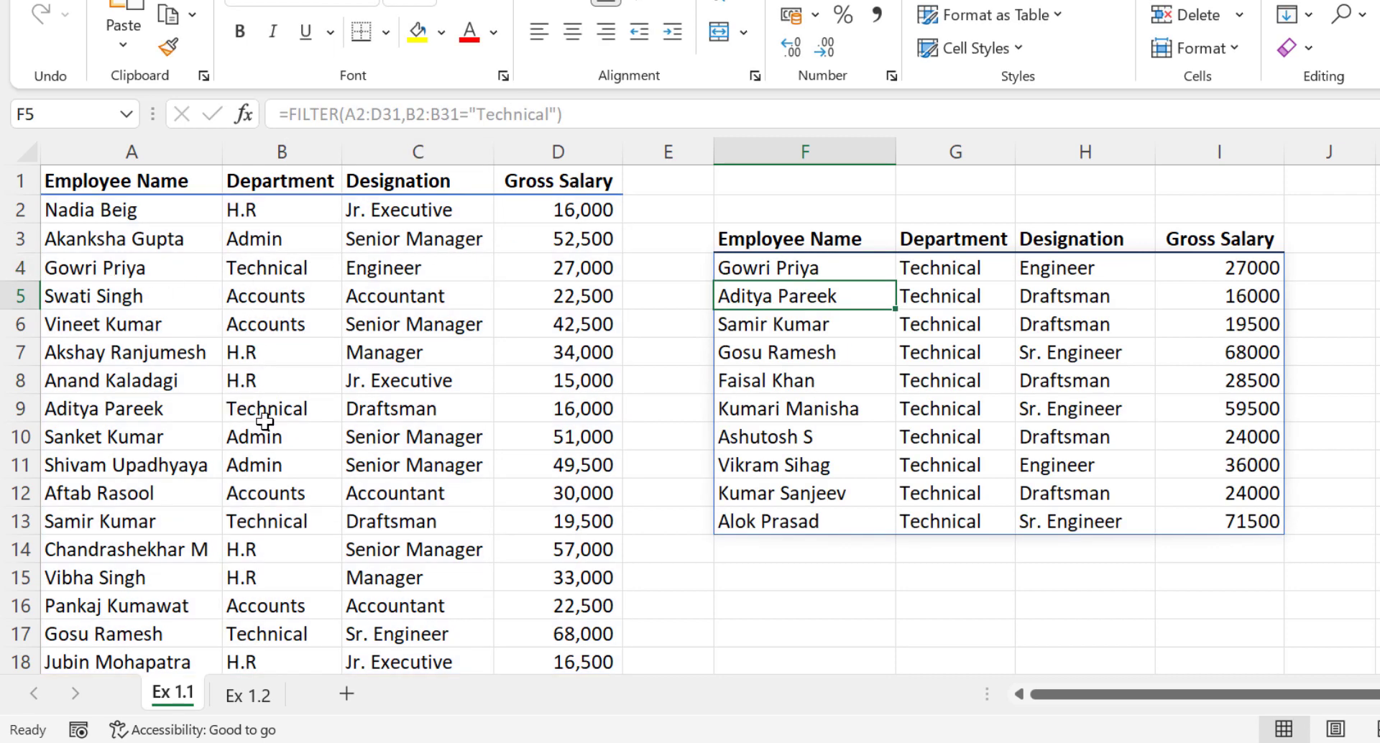
scroll(990, 435, "down", 1)
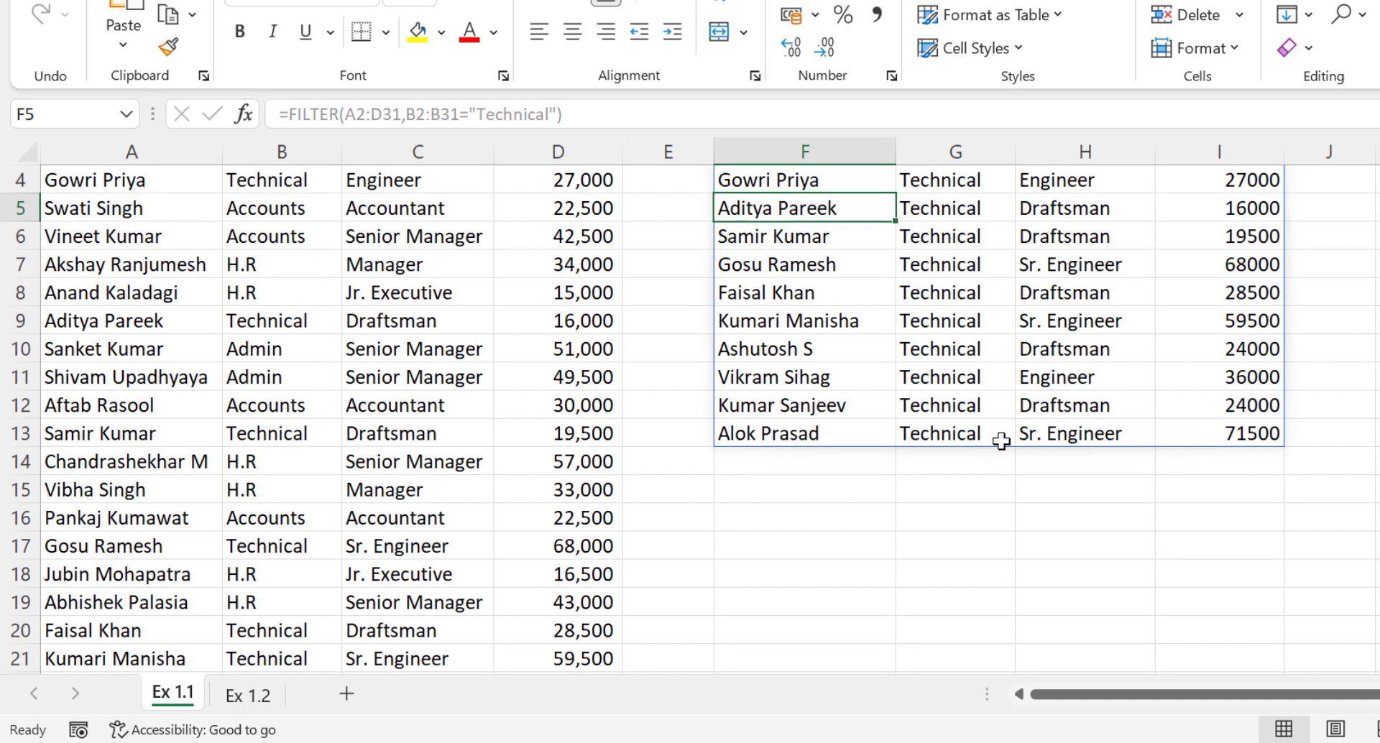
scroll(283, 478, "down", 4)
scroll(283, 507, "up", 5)
left_click(798, 272)
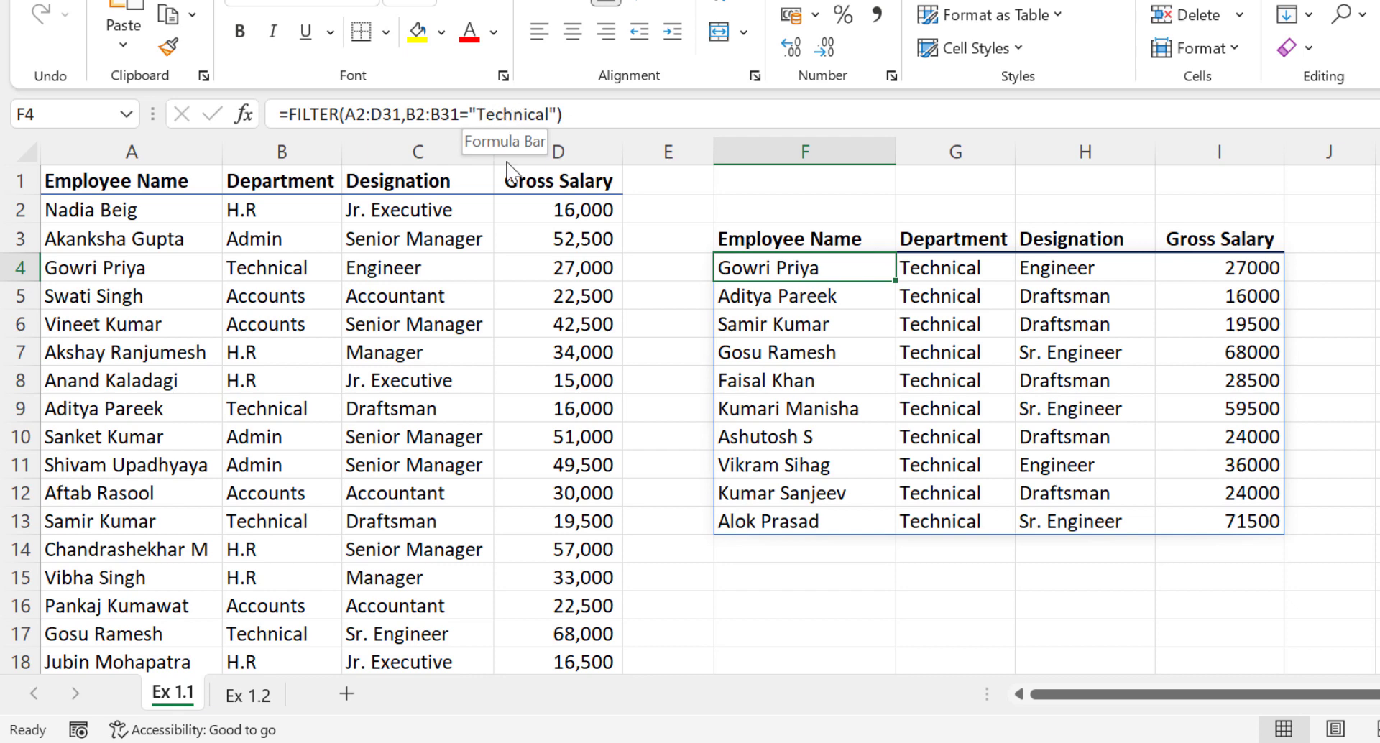
On sheet Ex 1.2, enter =UNIQUE(B2:B31) in K2 to list H.R, Admin, Technical, Accounts.
left_click(250, 694)
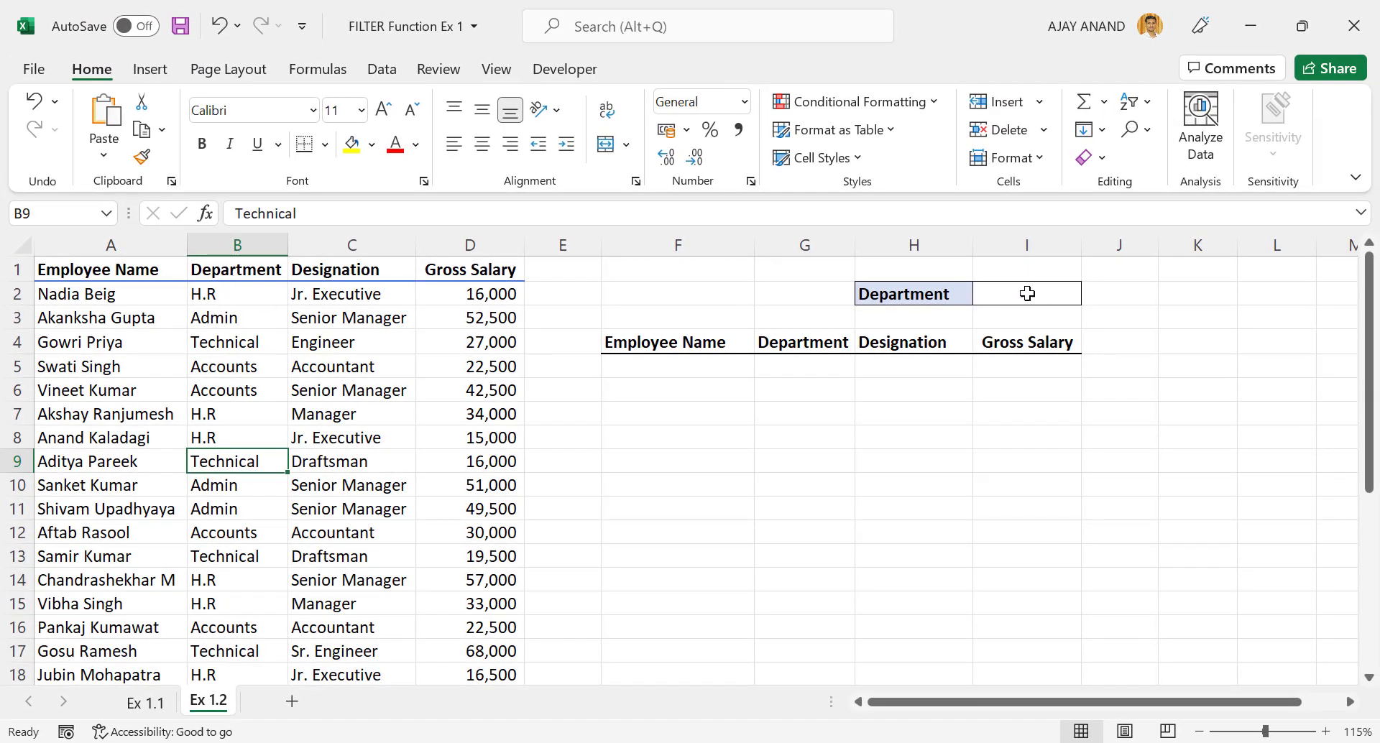
left_click(1183, 294)
type("=")
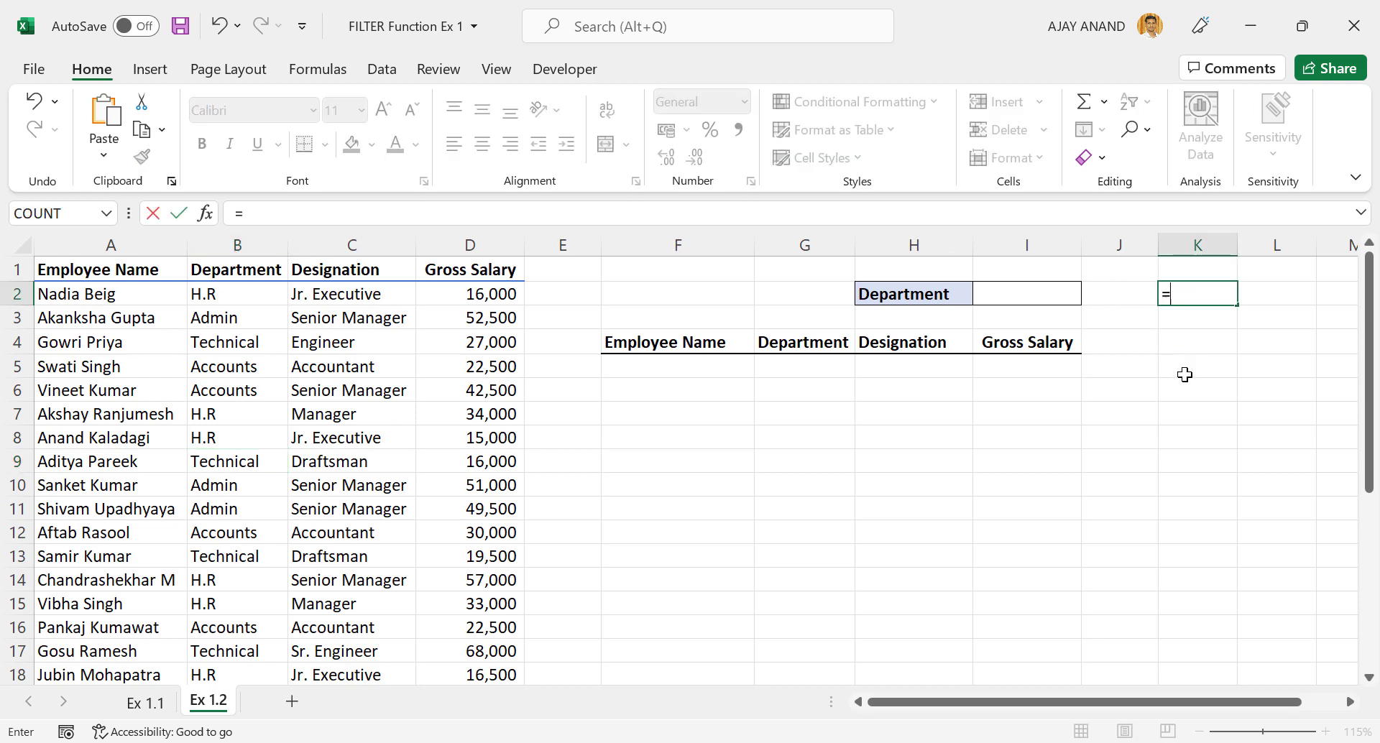
type("UNIQUE")
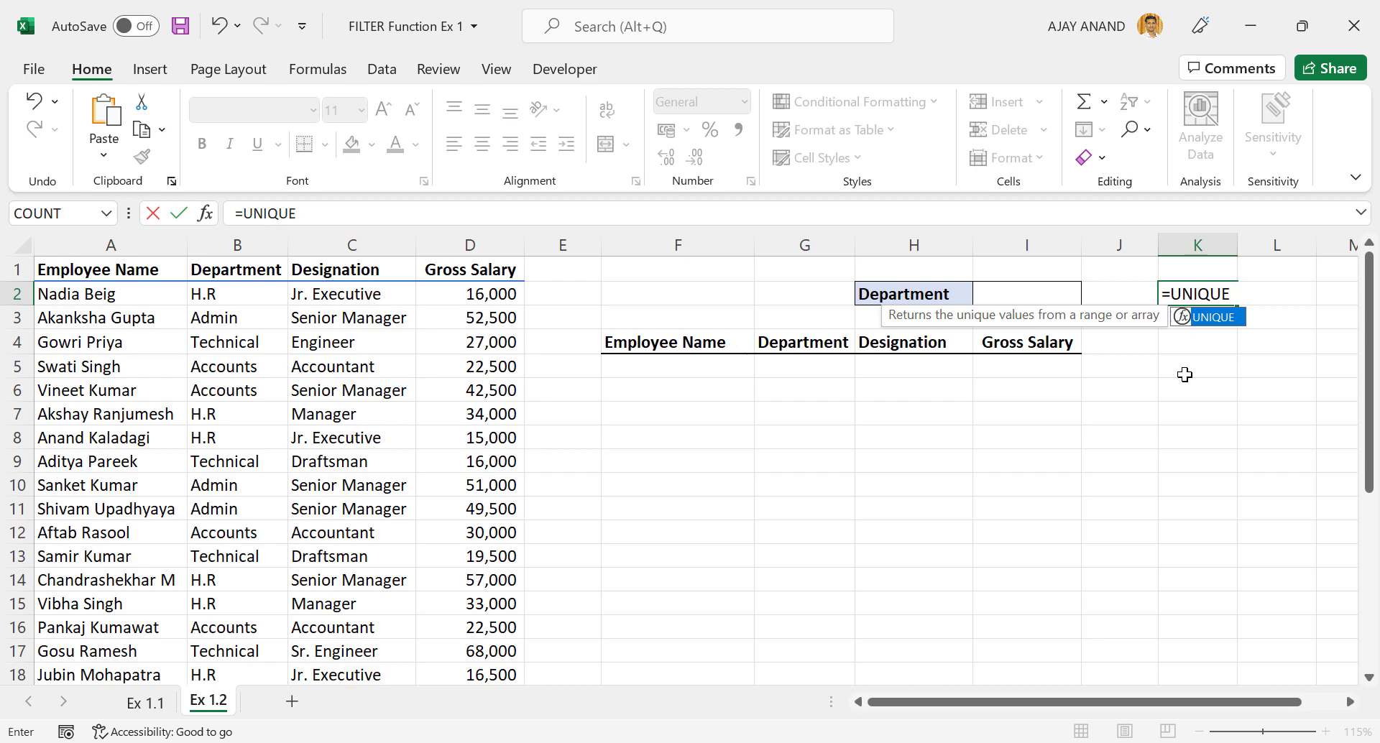
type("(")
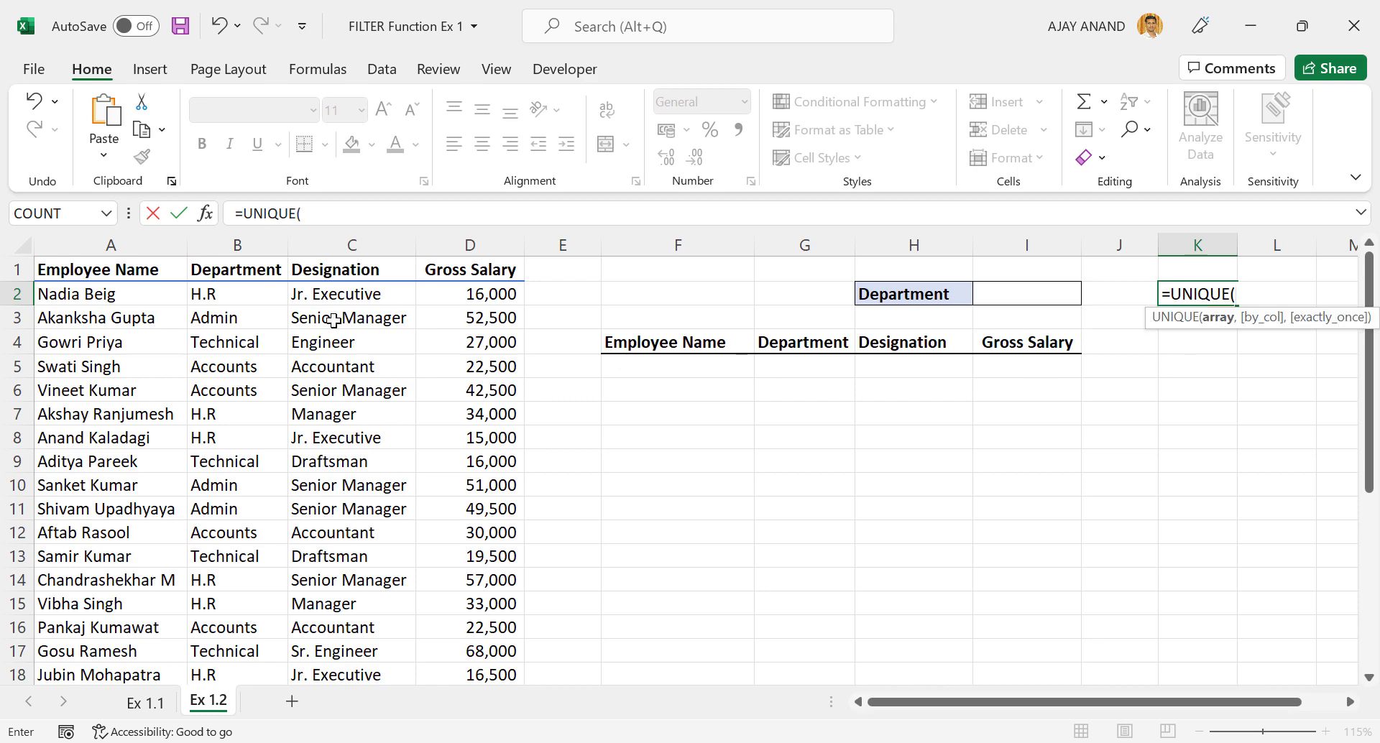
left_click_drag(231, 295, 232, 599)
scroll(503, 460, "up", 5)
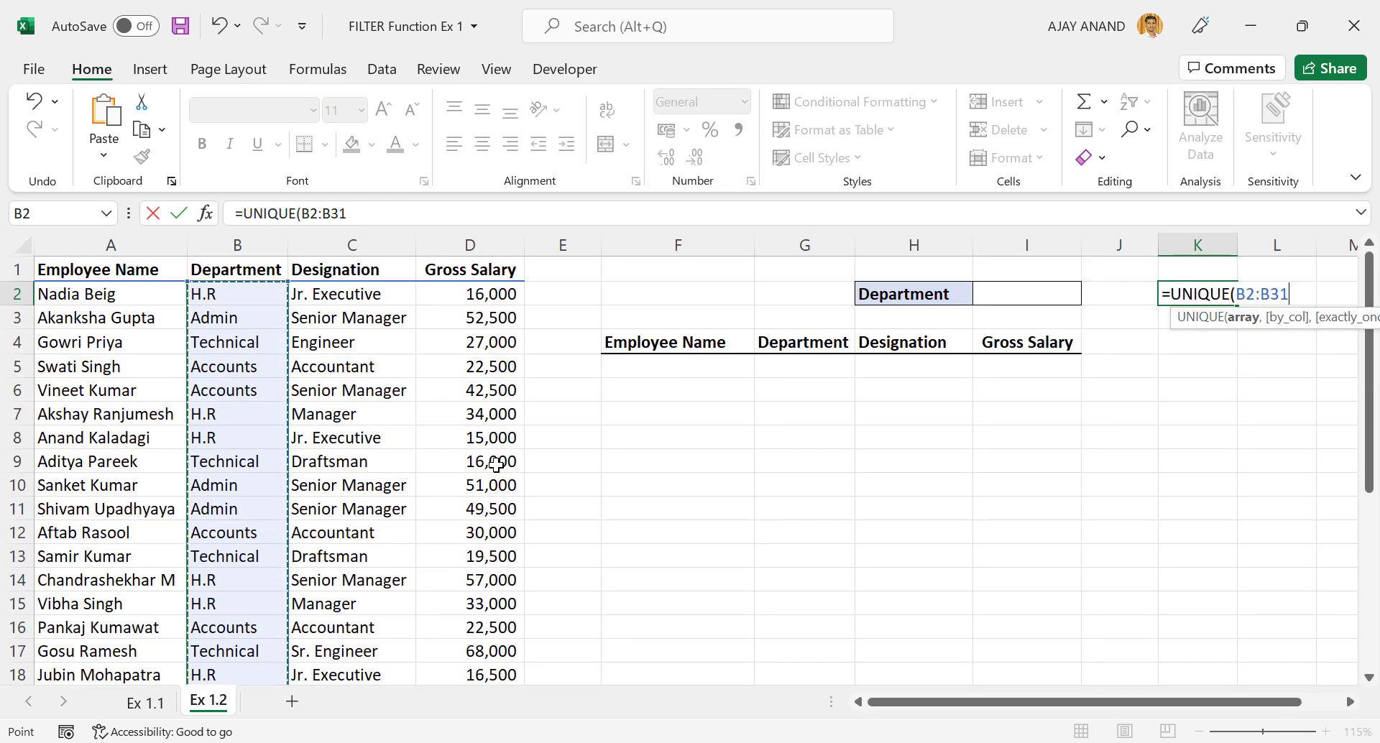
type(")")
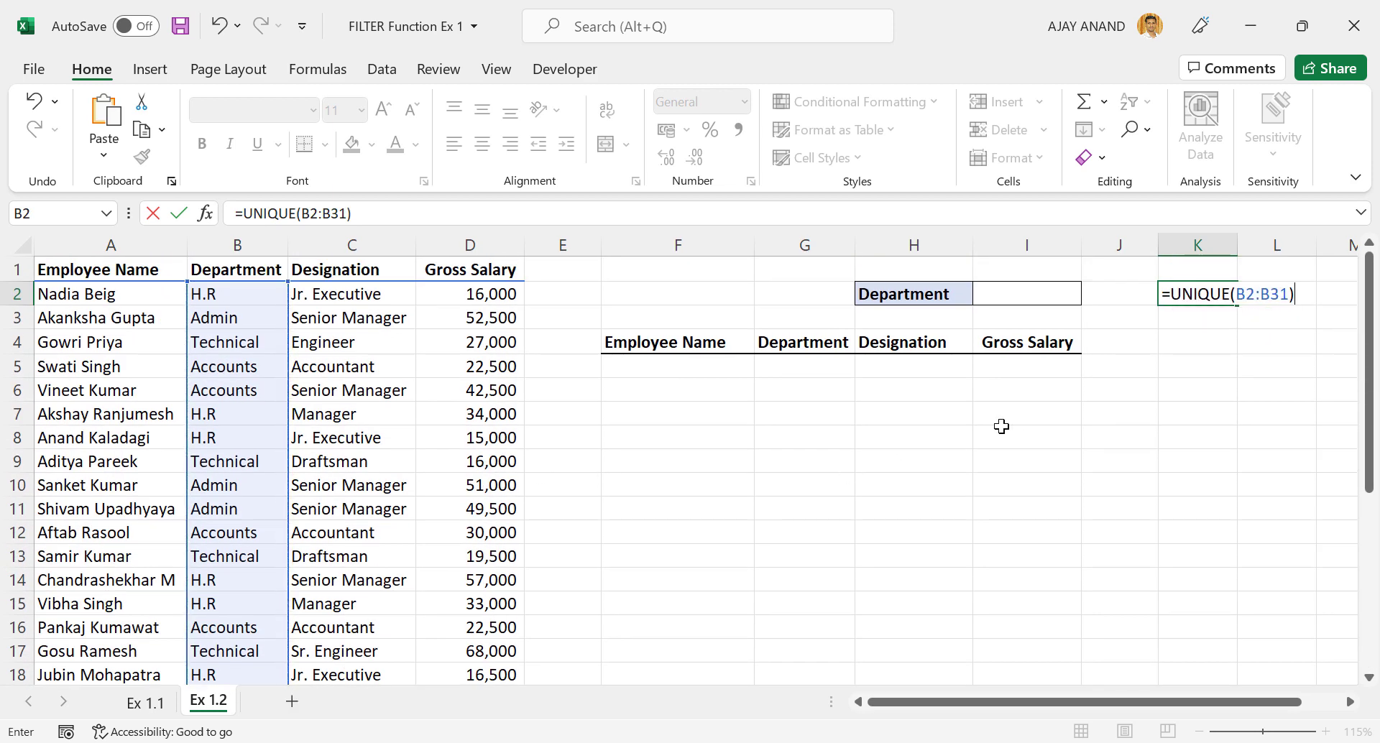
key("Return")
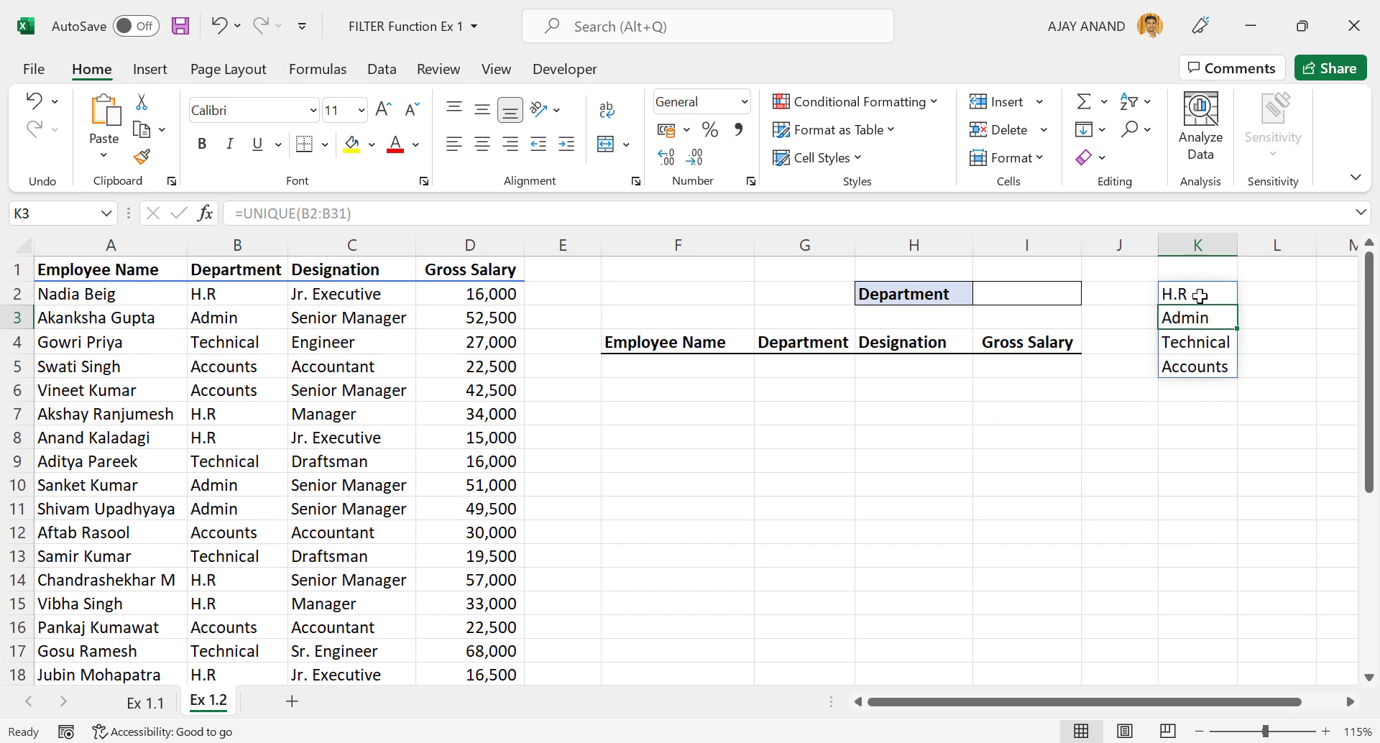
left_click(1015, 297)
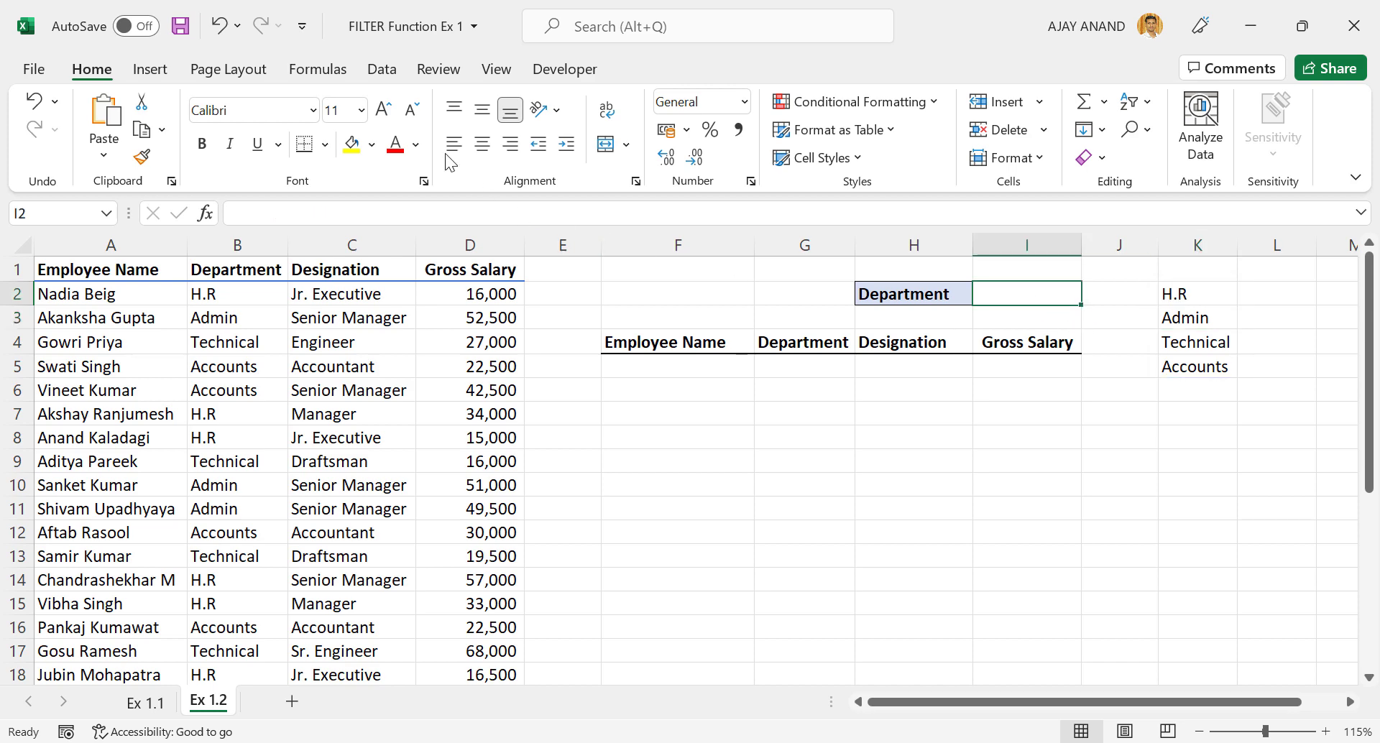
Give I2 a List data validation with source =$K$2:$K$5.
left_click(394, 72)
left_click(911, 158)
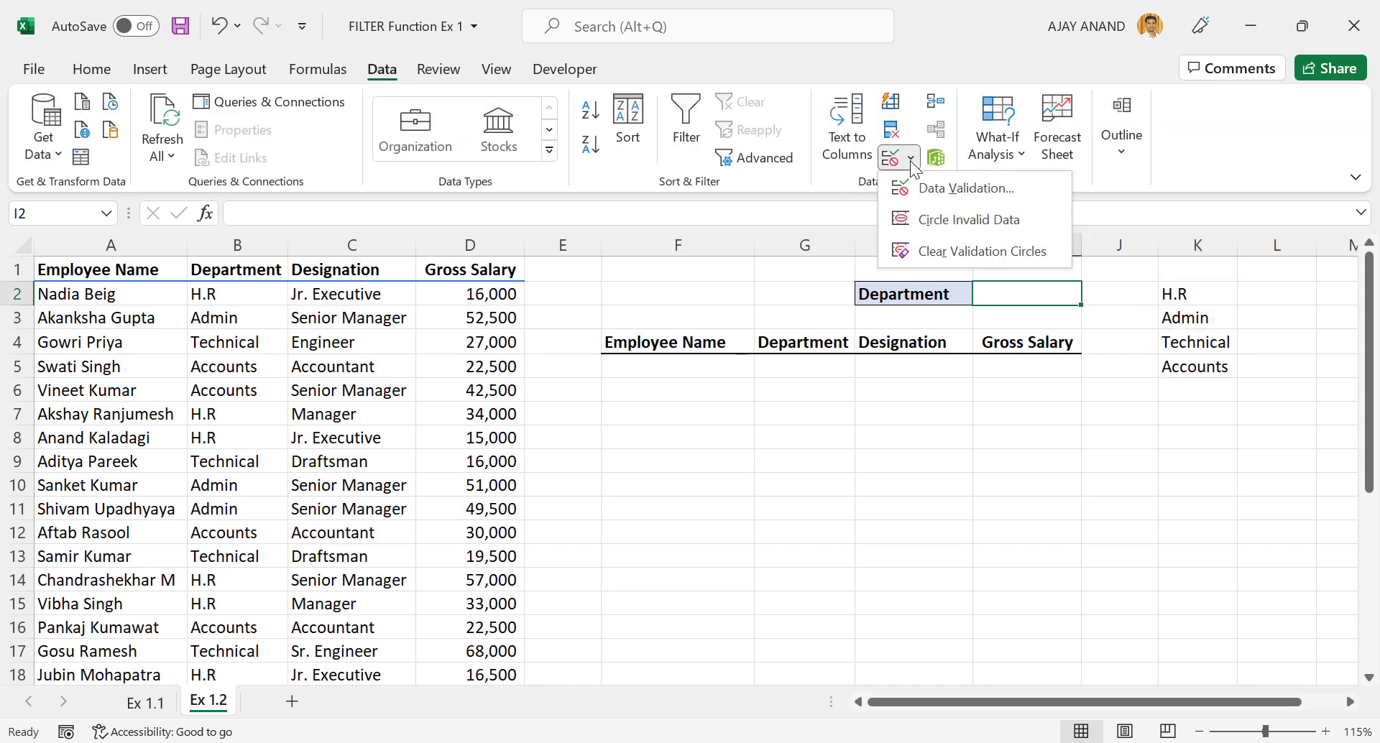
left_click(930, 190)
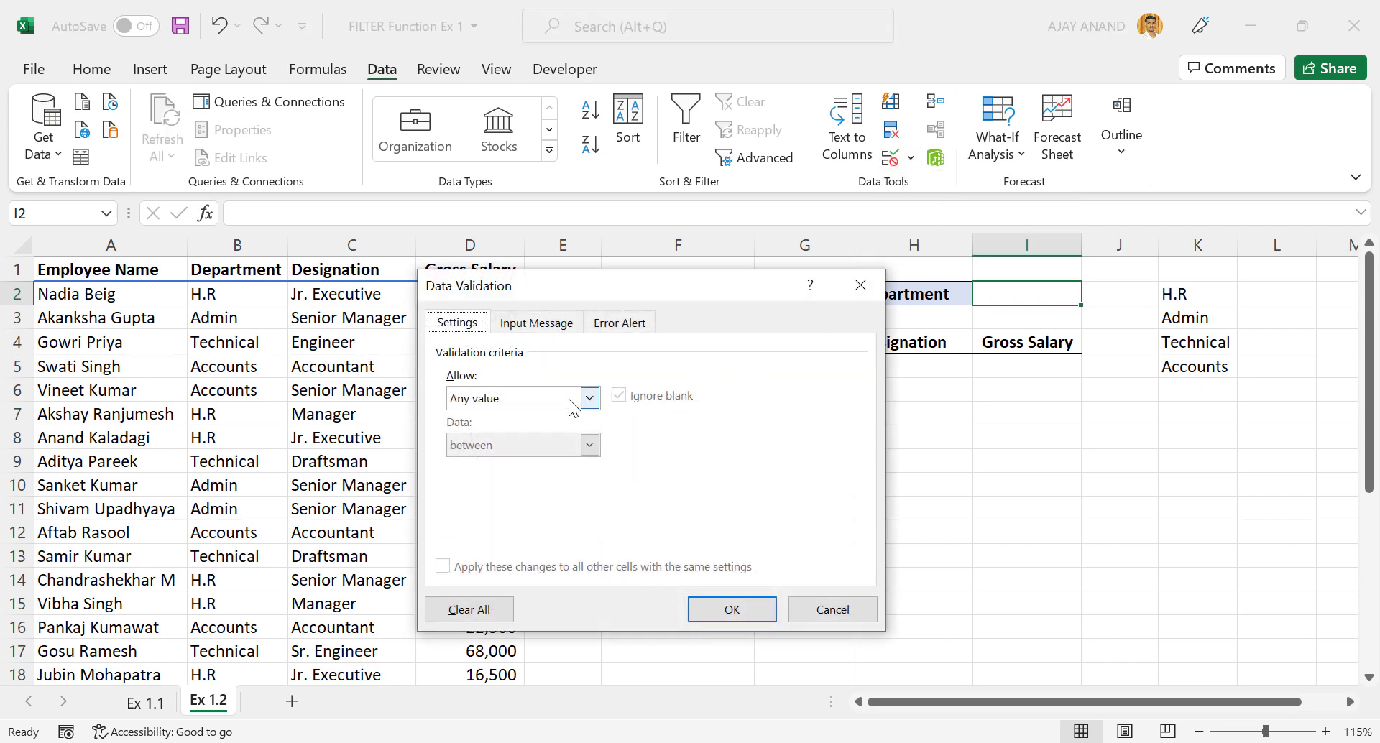
left_click(532, 400)
left_click(522, 464)
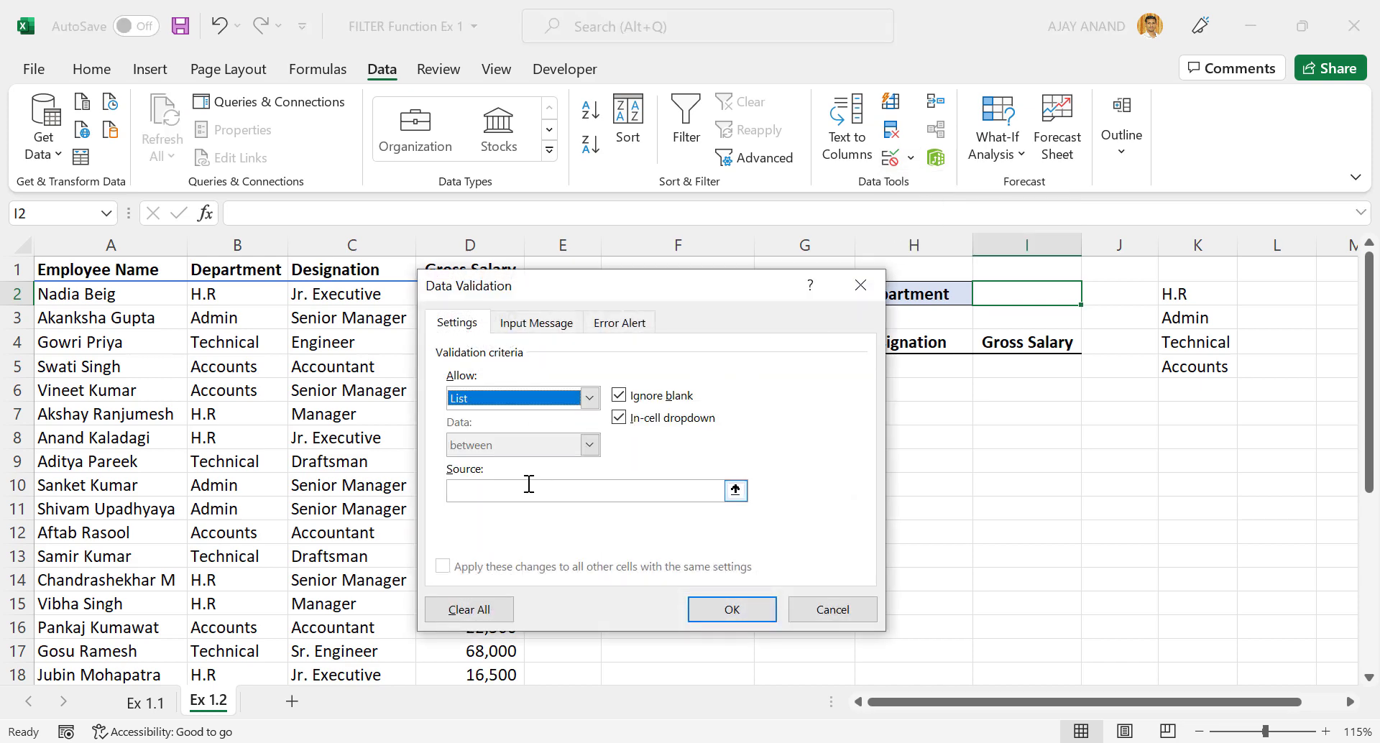
left_click(513, 490)
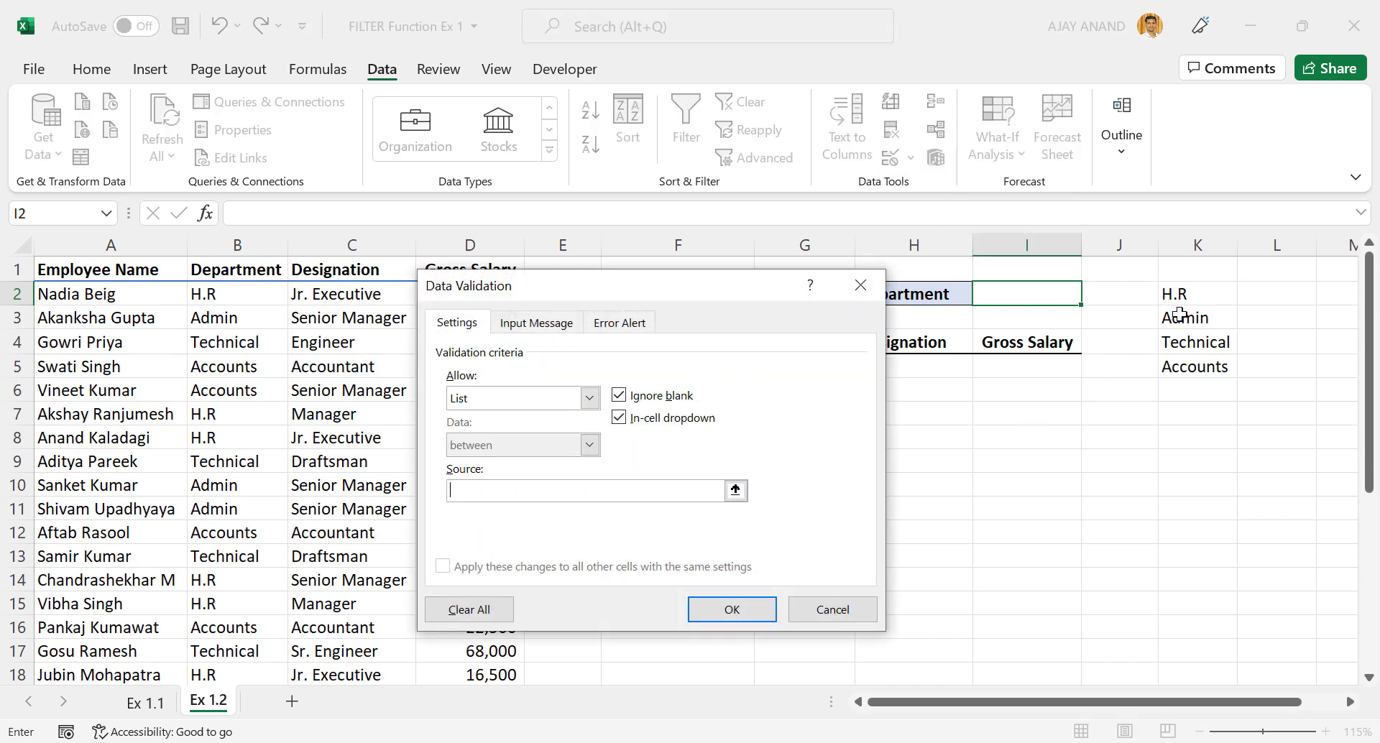
left_click_drag(1197, 293, 1180, 367)
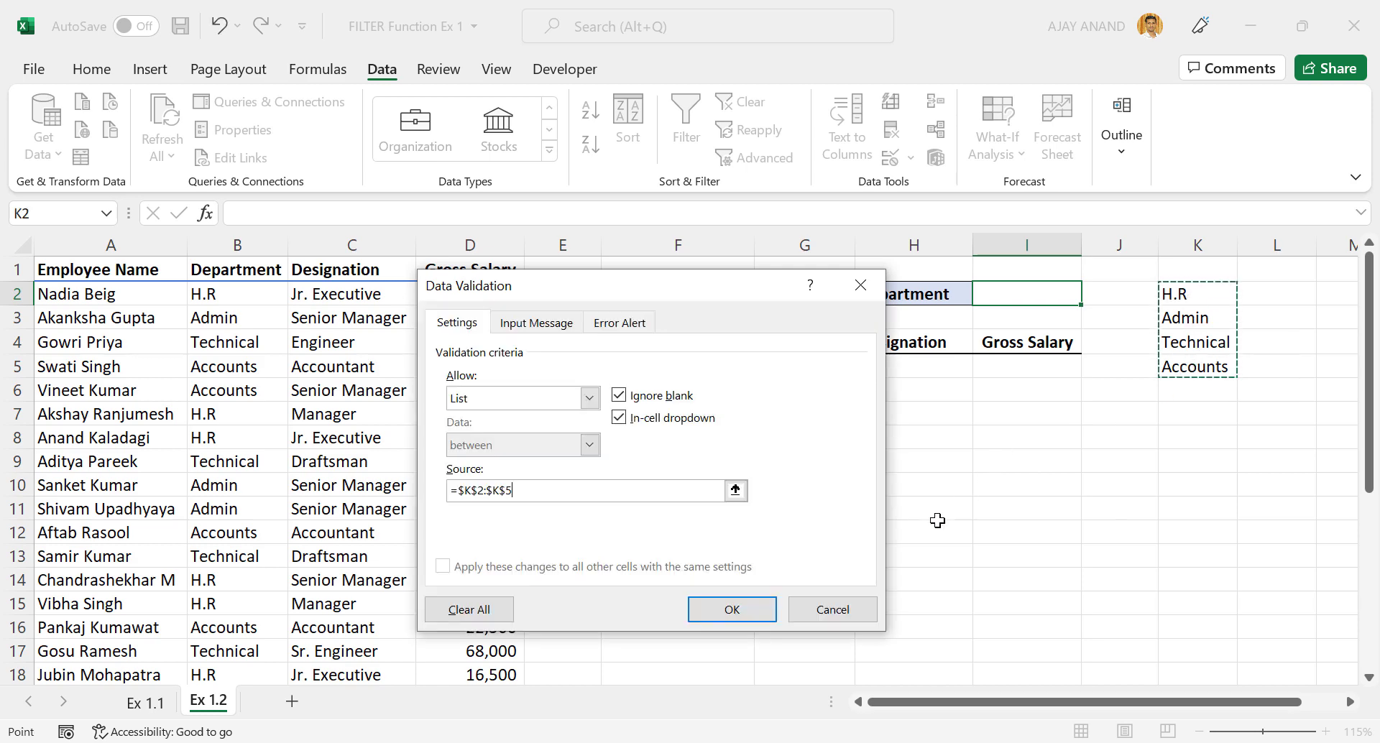
left_click(731, 609)
Choose Admin from I2's department dropdown.
left_click(1090, 296)
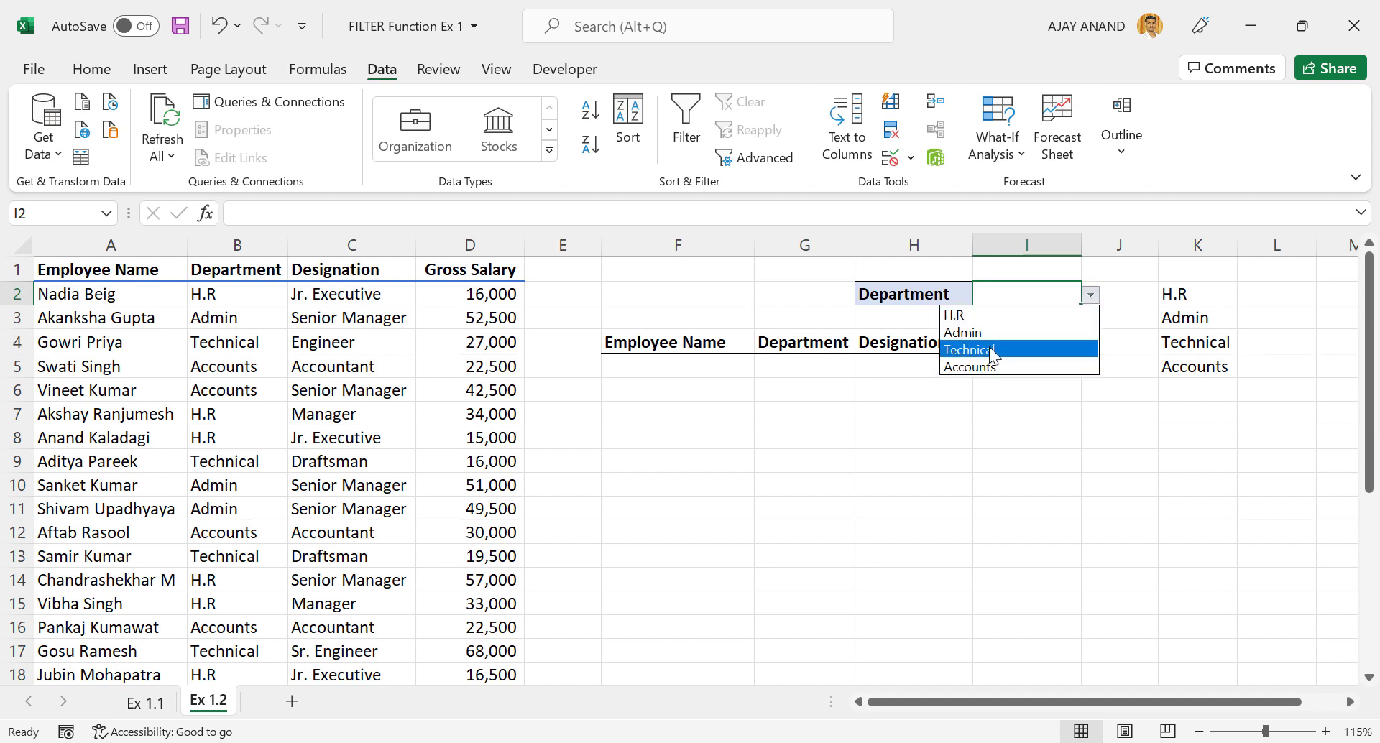
left_click(1010, 332)
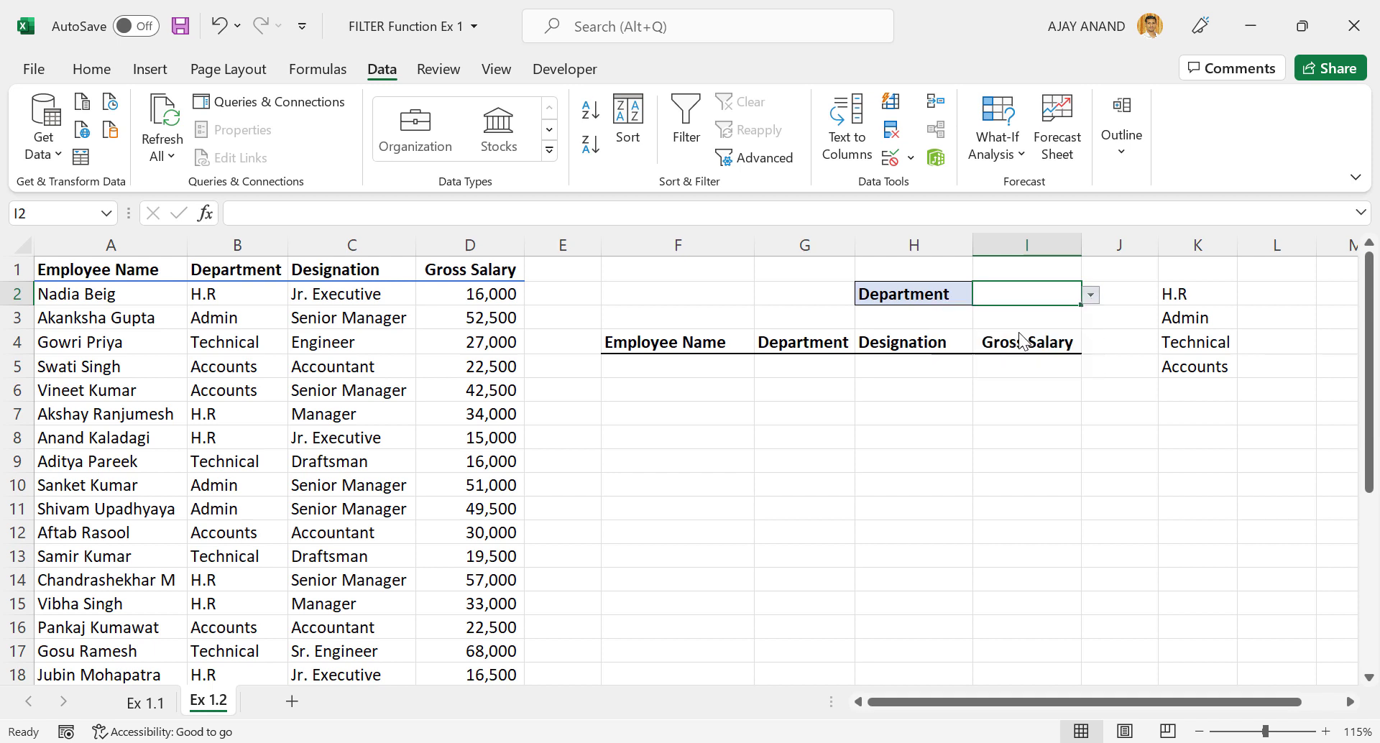
left_click(1092, 299)
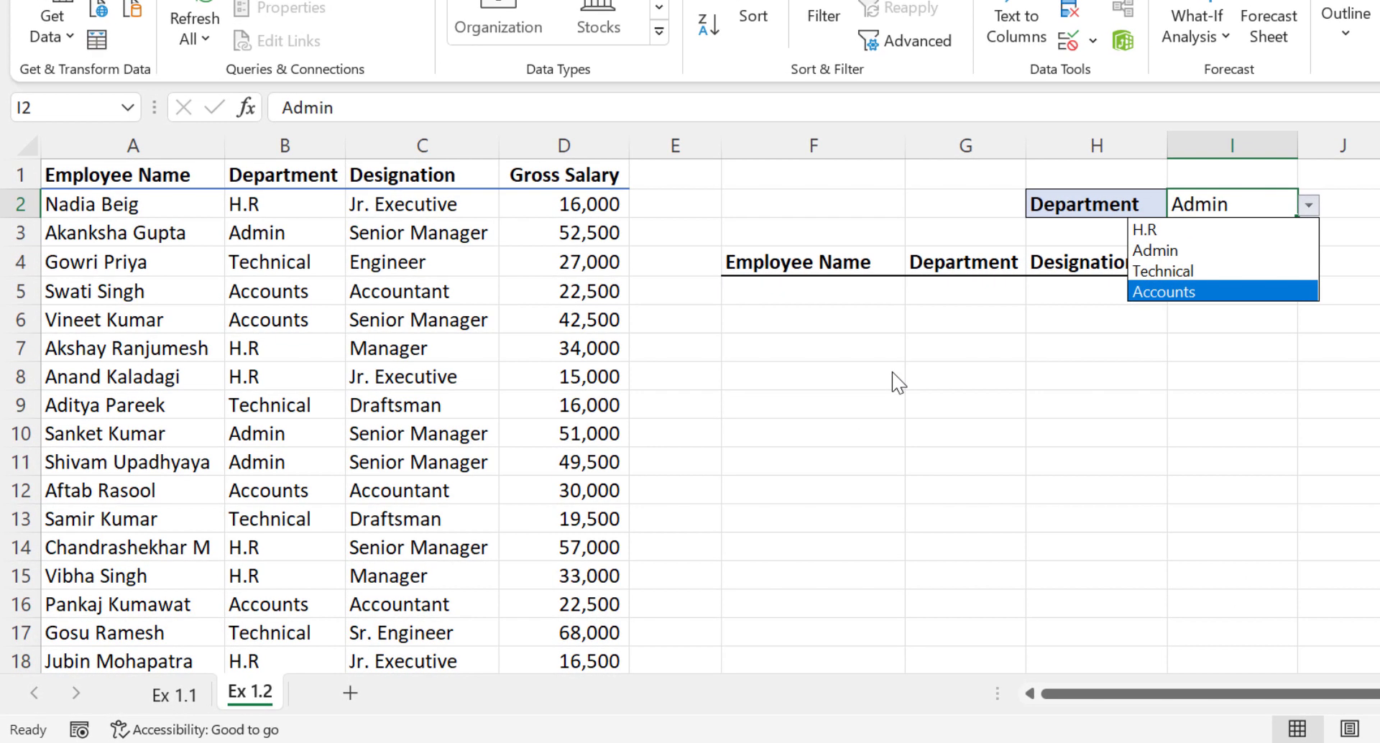
In F5, begin =FILTER(A2:D31, selecting the employee table with Ctrl+Shift+arrows.
key("Escape")
left_click(800, 291)
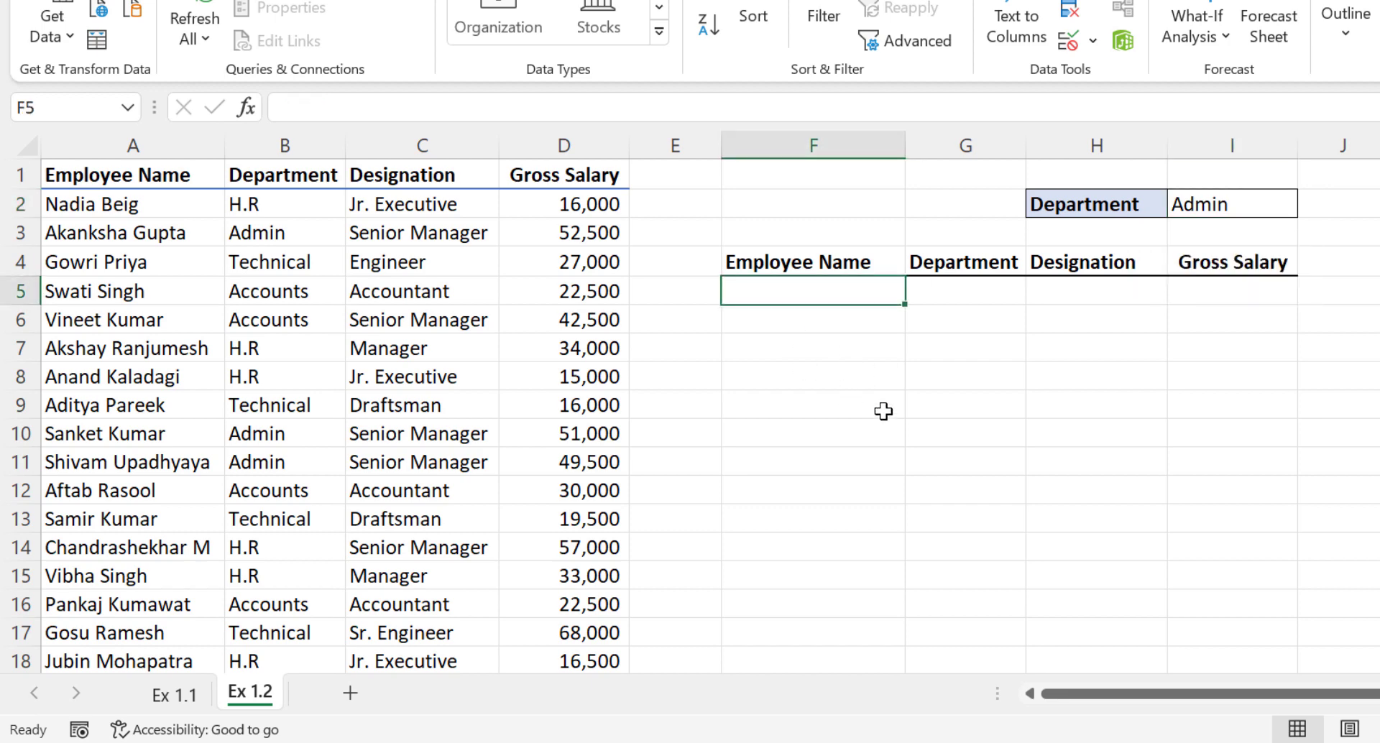
type("=FILTER")
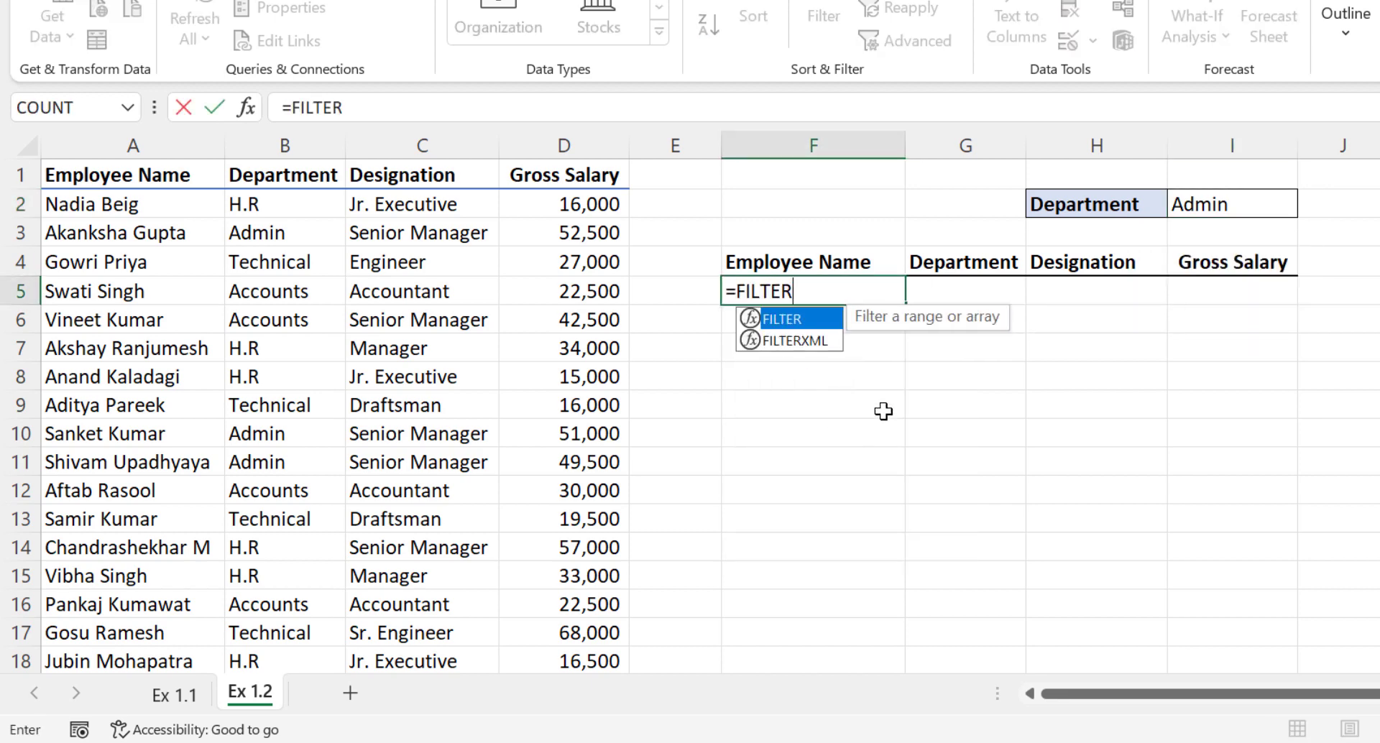
type("(")
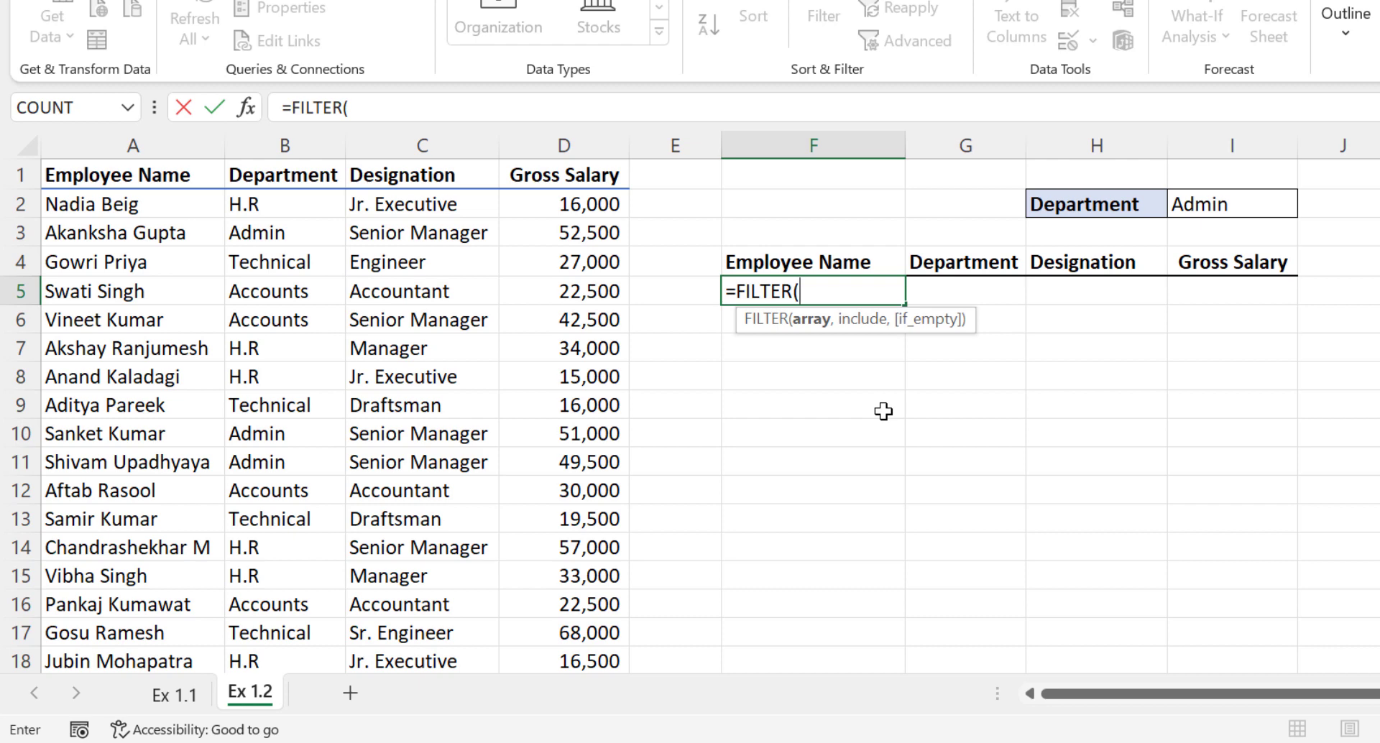
left_click(134, 205)
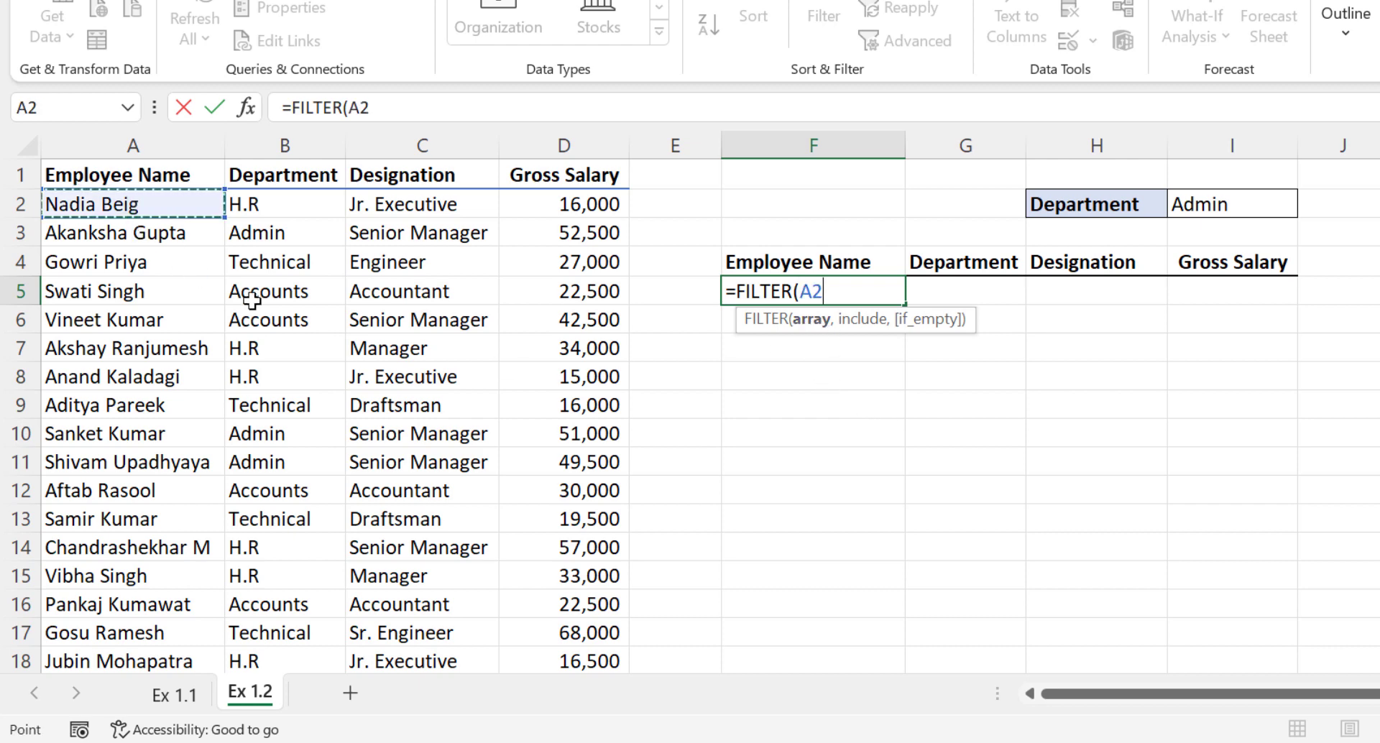
key("ctrl+shift+Down")
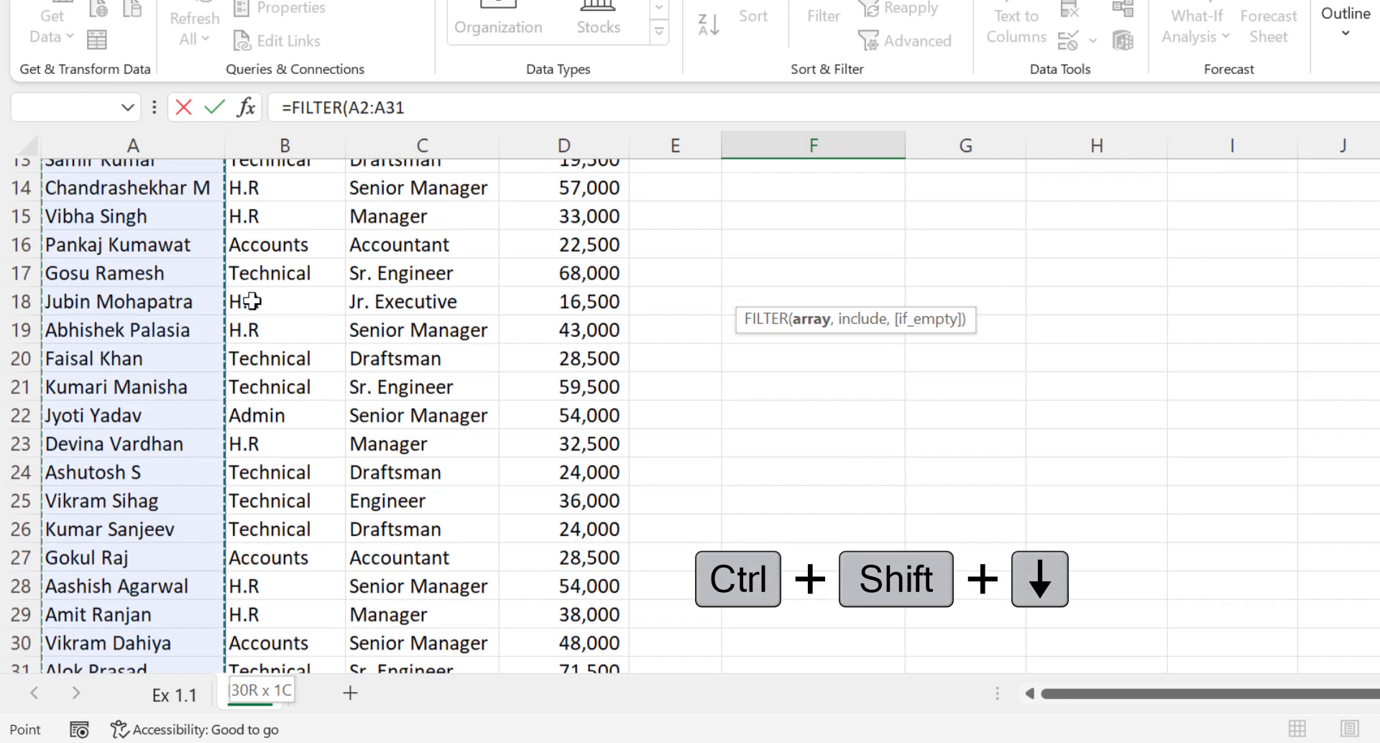
key("ctrl+shift+Right")
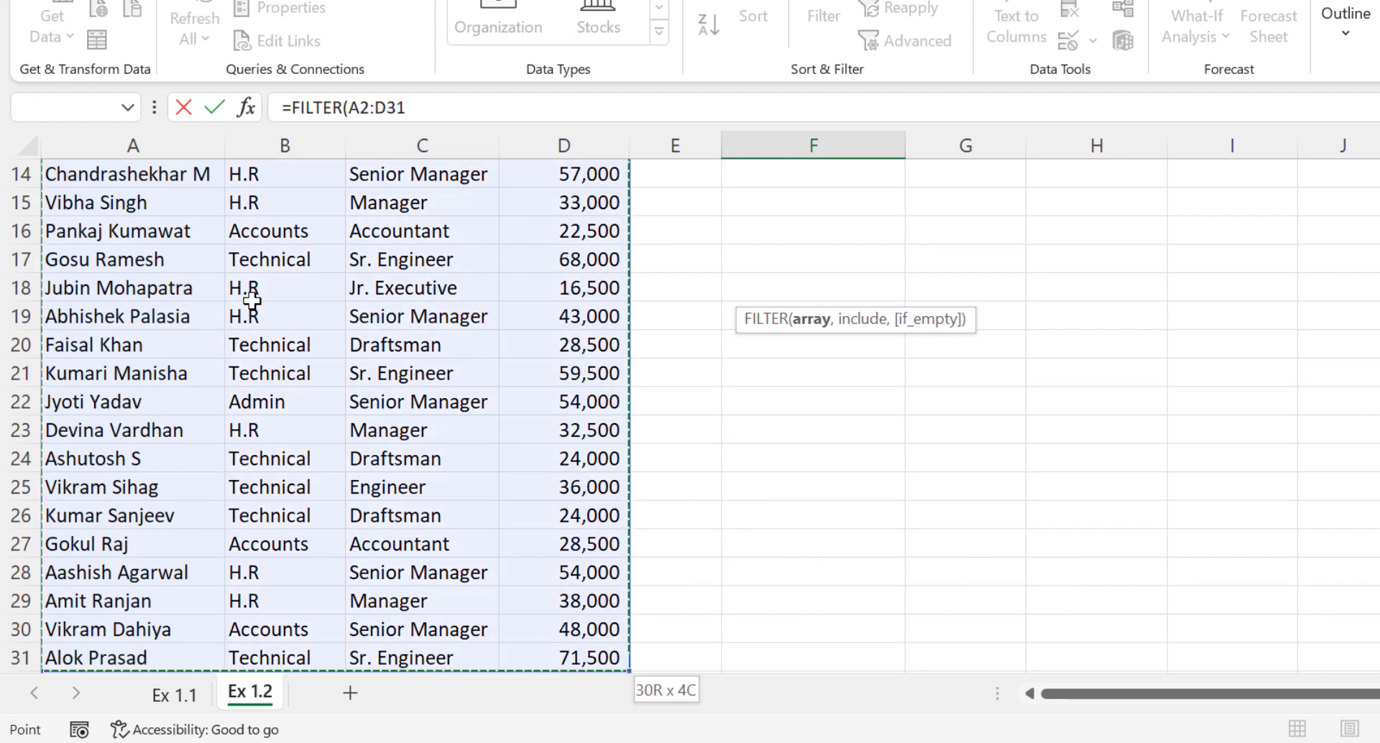
key("ctrl+BackSpace")
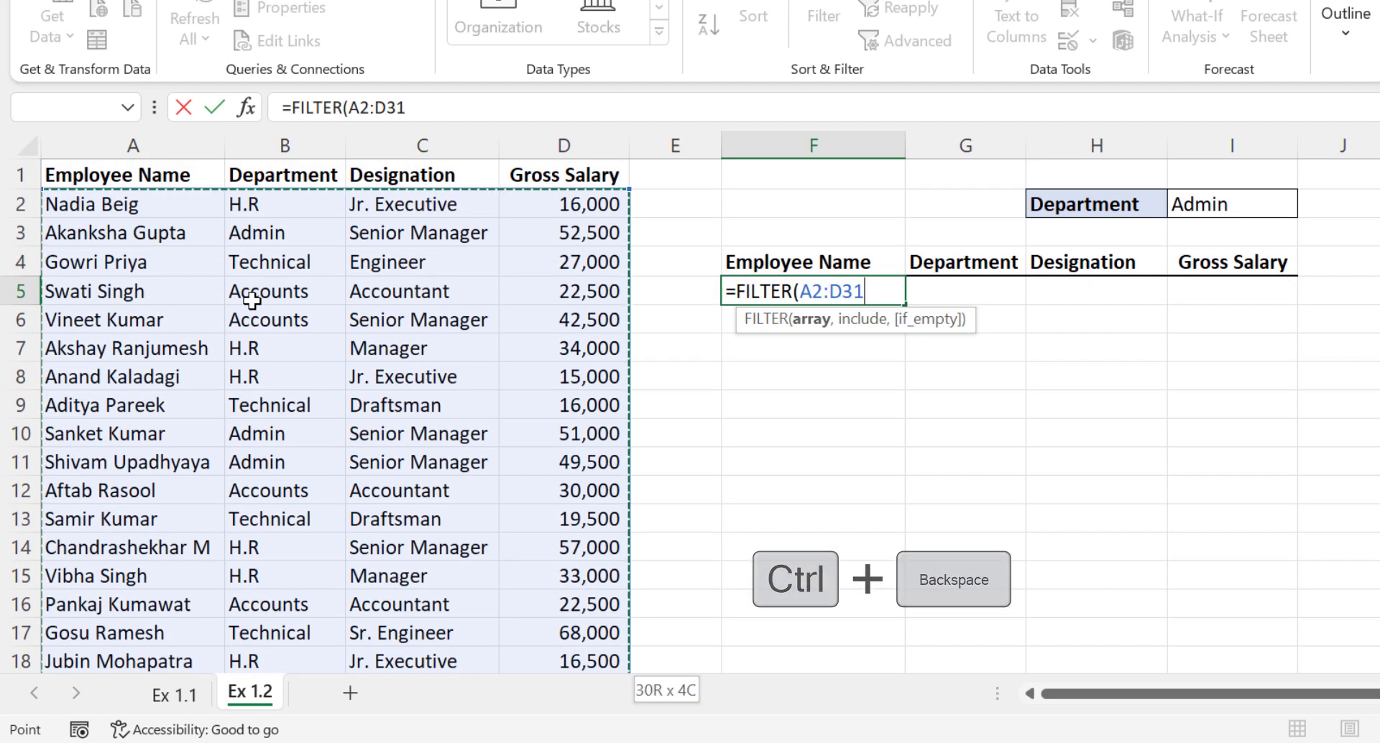
type(",")
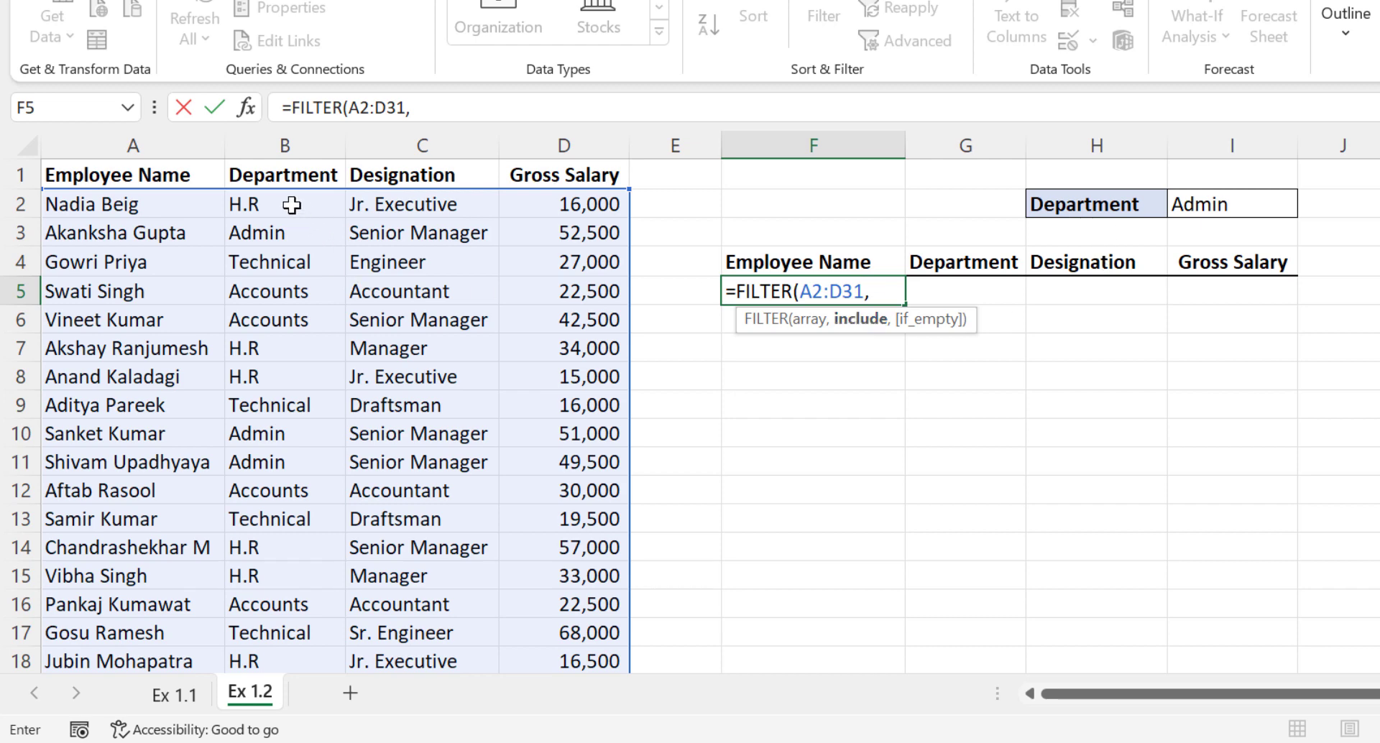
Add the criterion B2:B31=I2 and commit, spilling the four Admin employees.
left_click(294, 206)
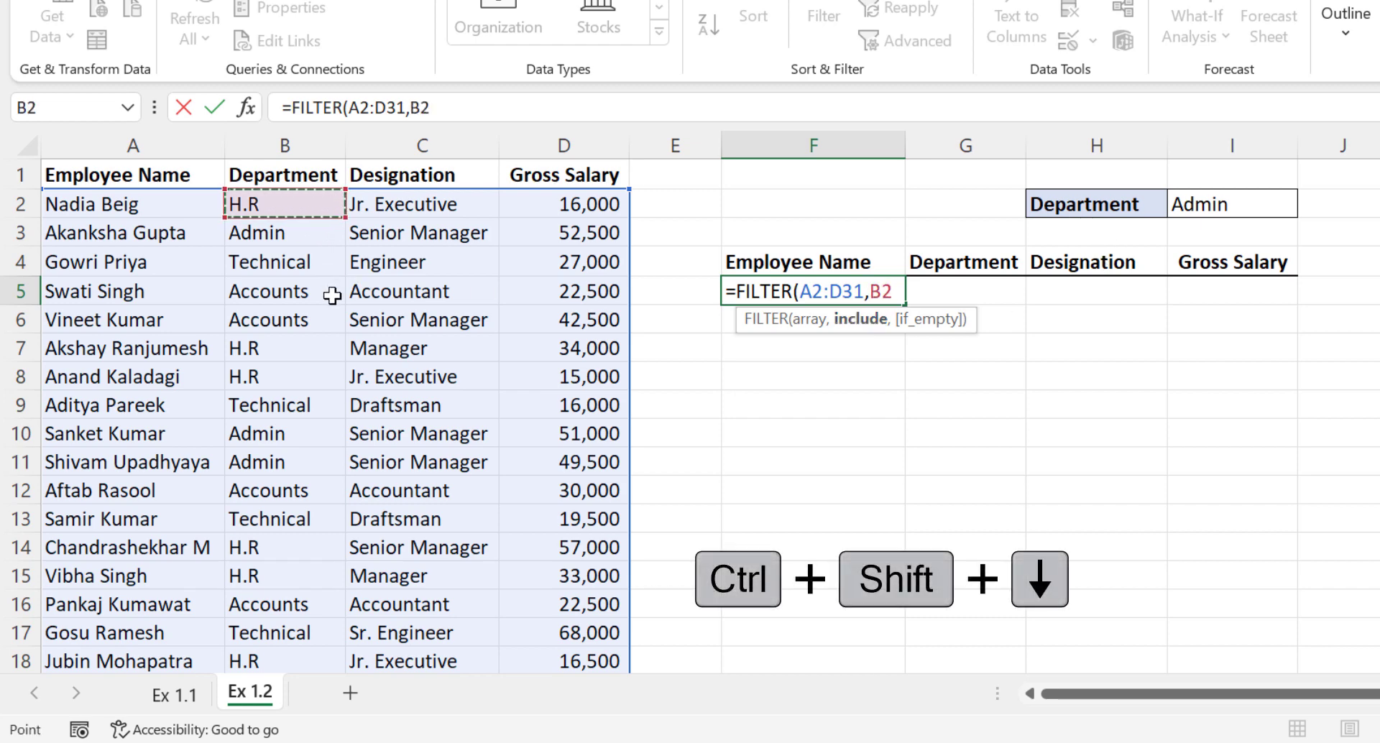
key("ctrl+shift+Down")
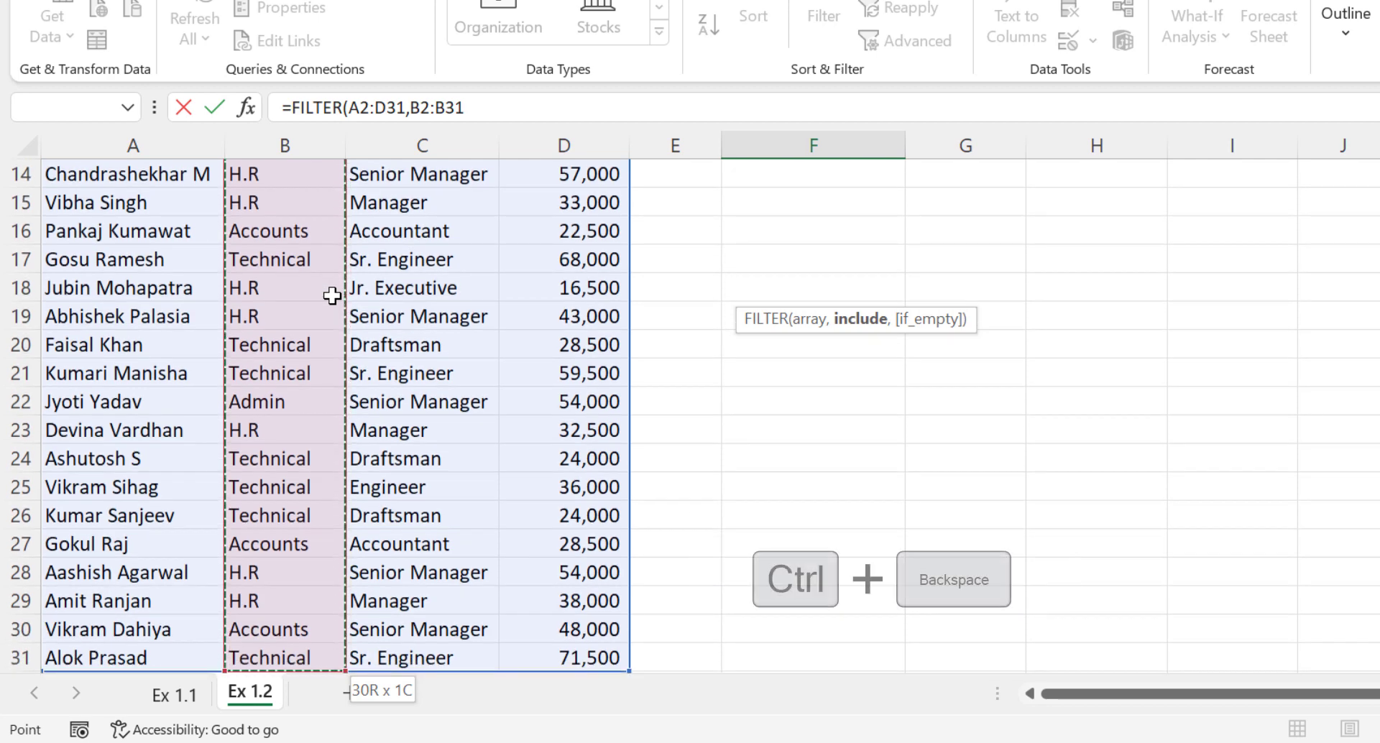
key("ctrl+BackSpace")
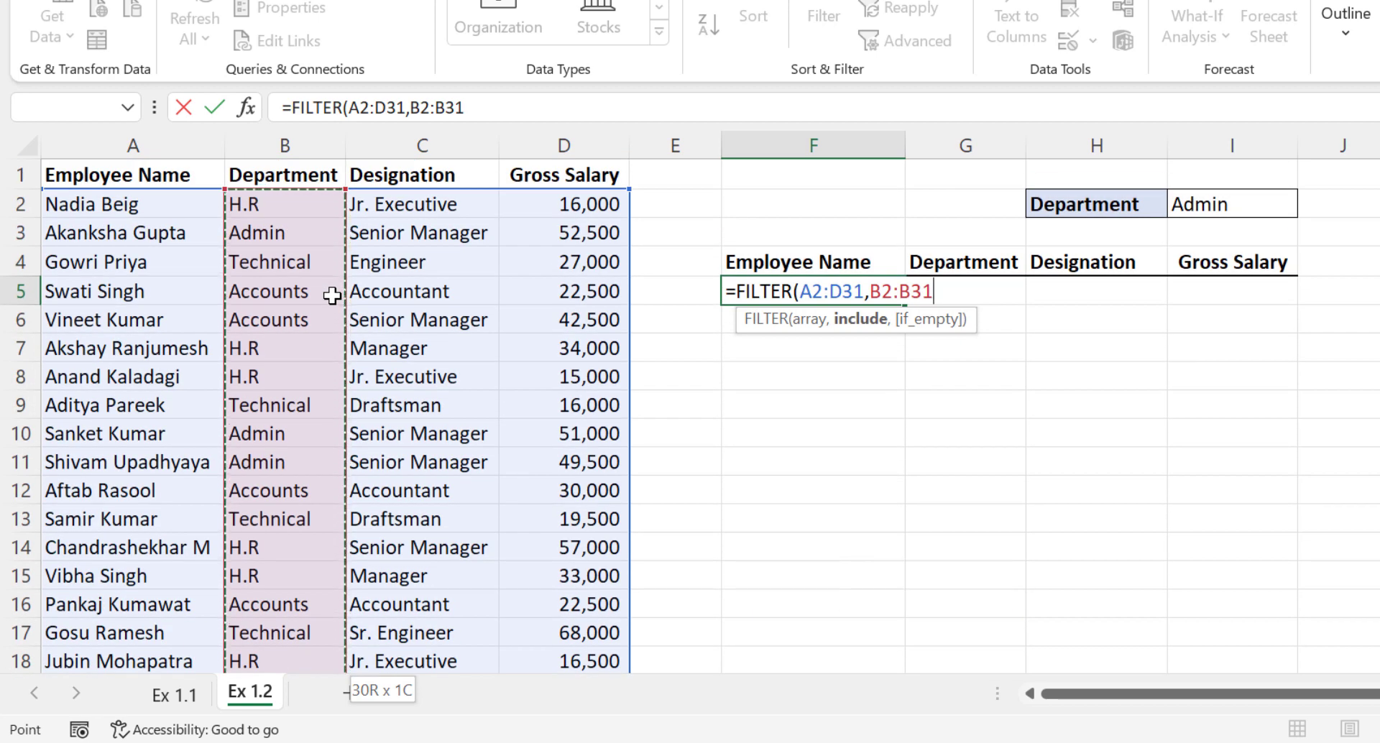
type("=")
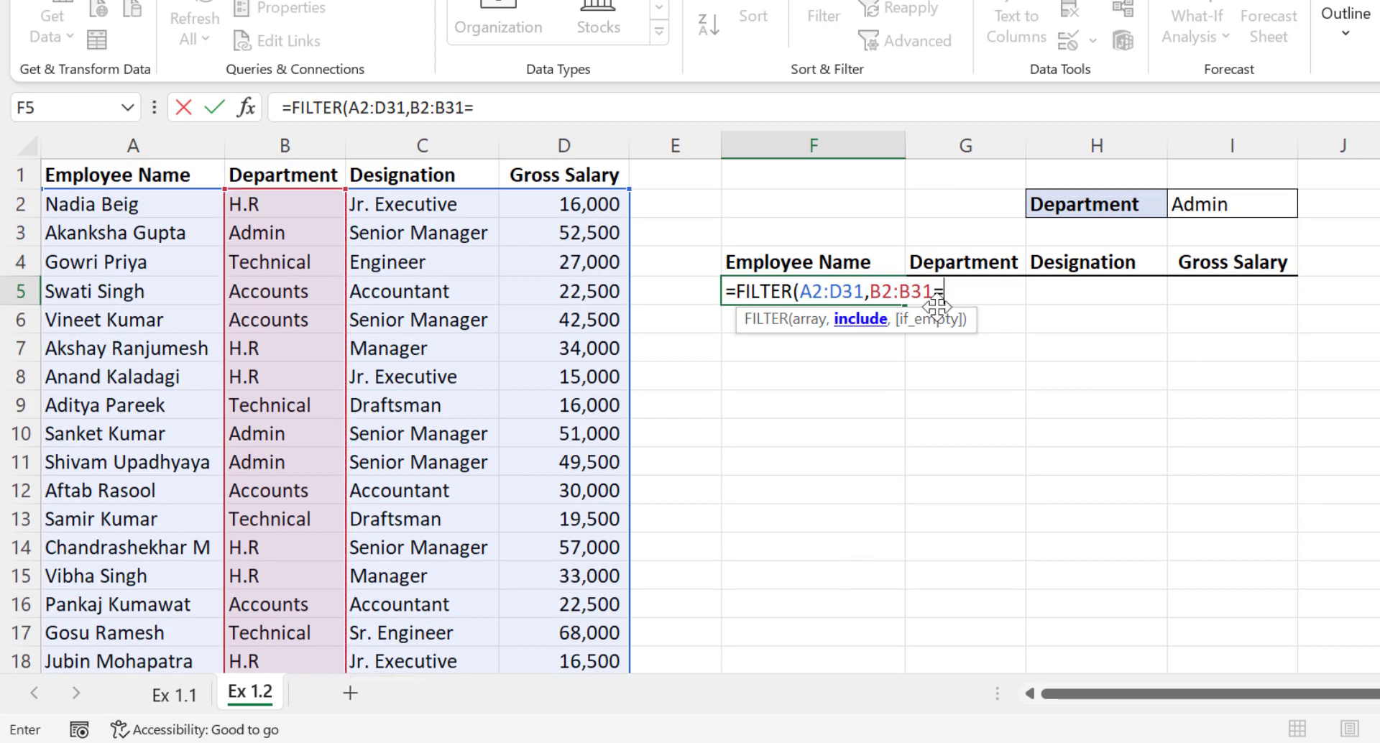
left_click(1225, 205)
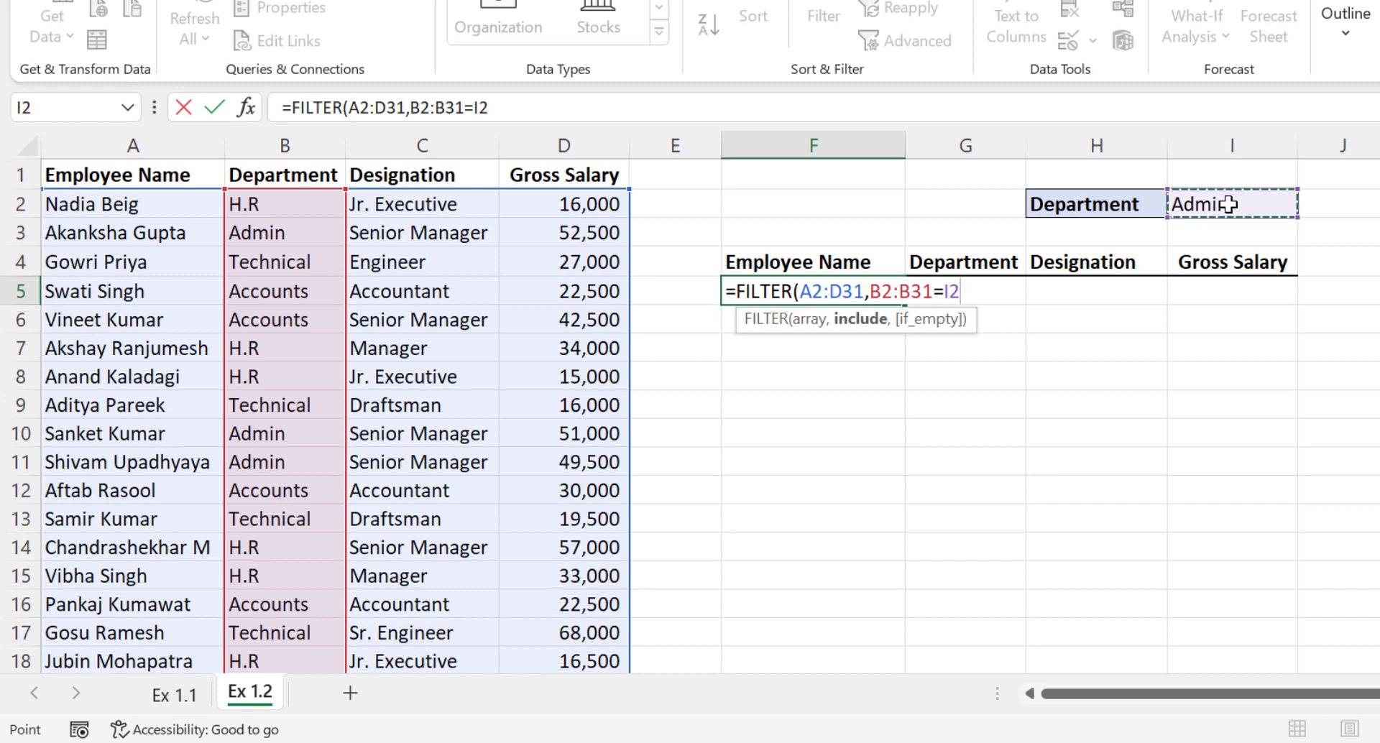
key("Return")
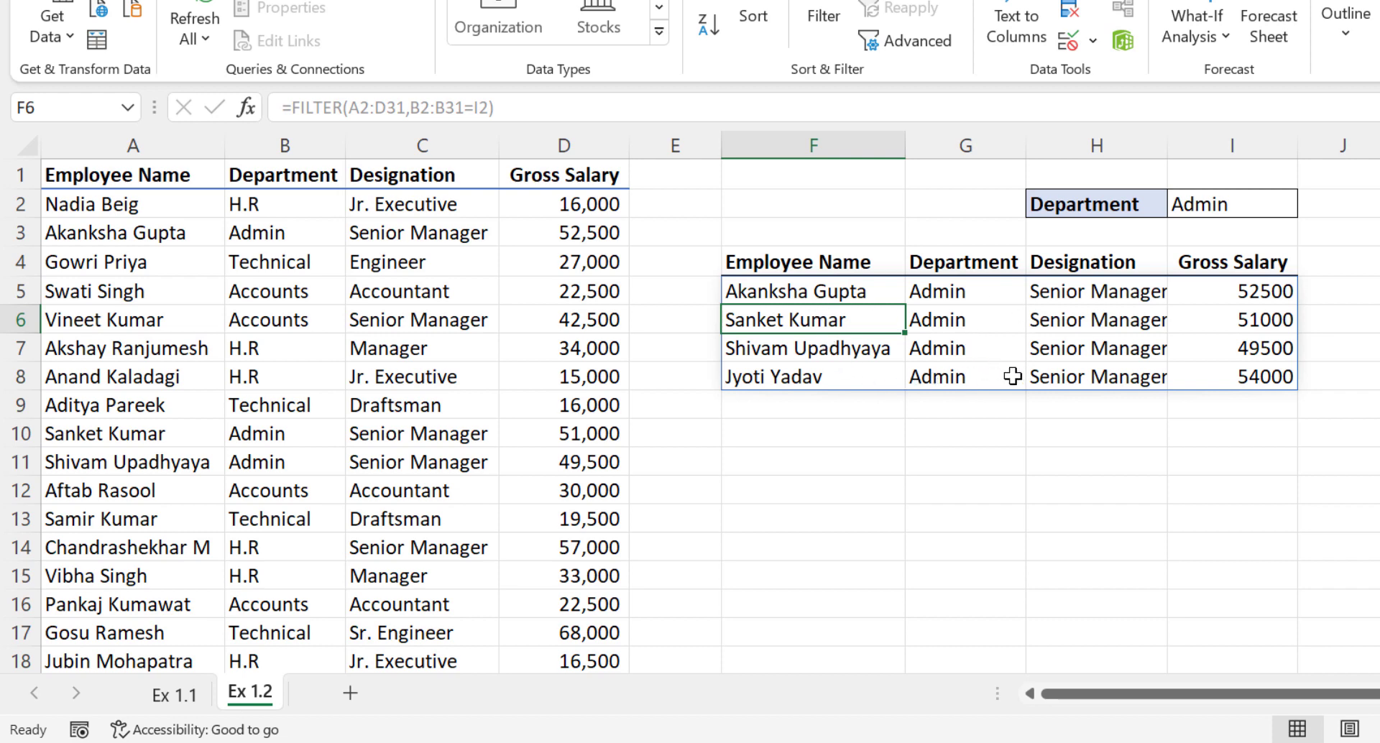
Switch I2's dropdown to H.R, then Technical, then Accounts to test the filtered results.
left_click(1286, 202)
left_click(1309, 204)
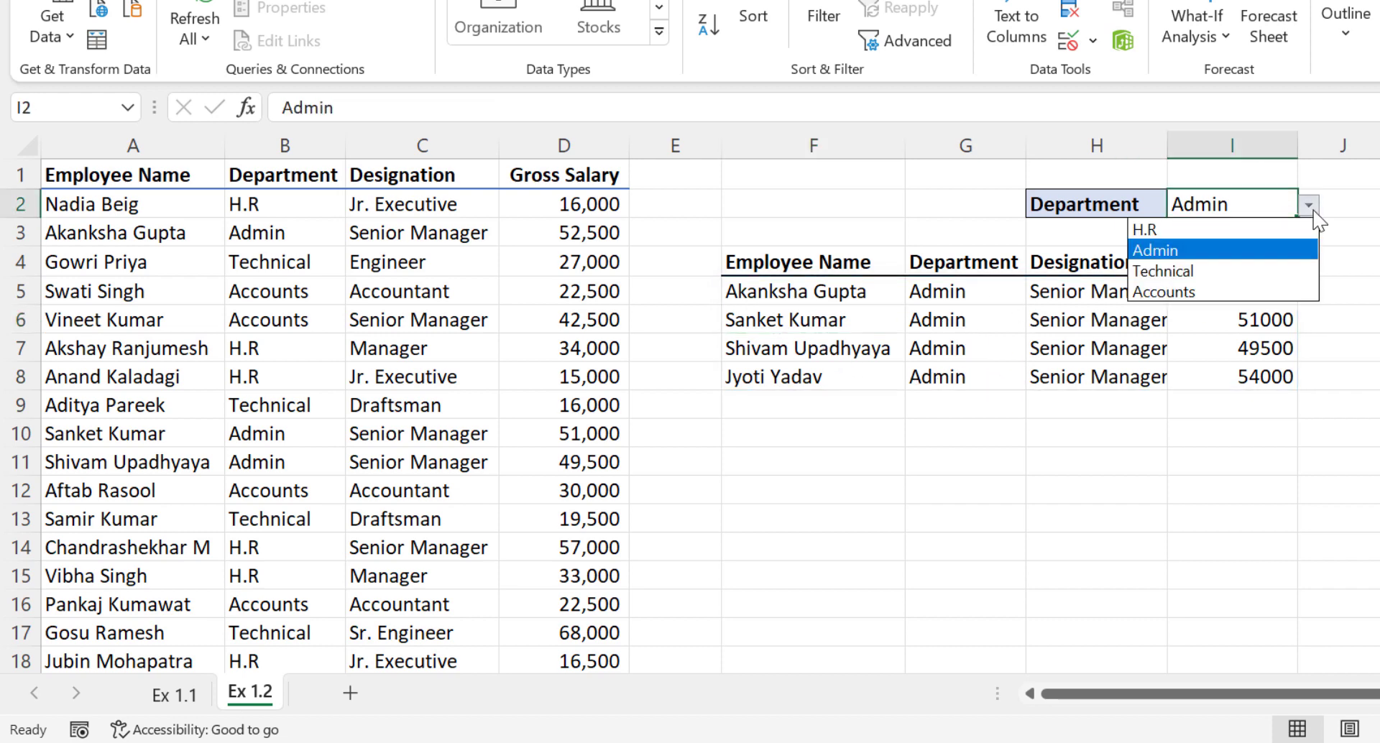
left_click(1294, 230)
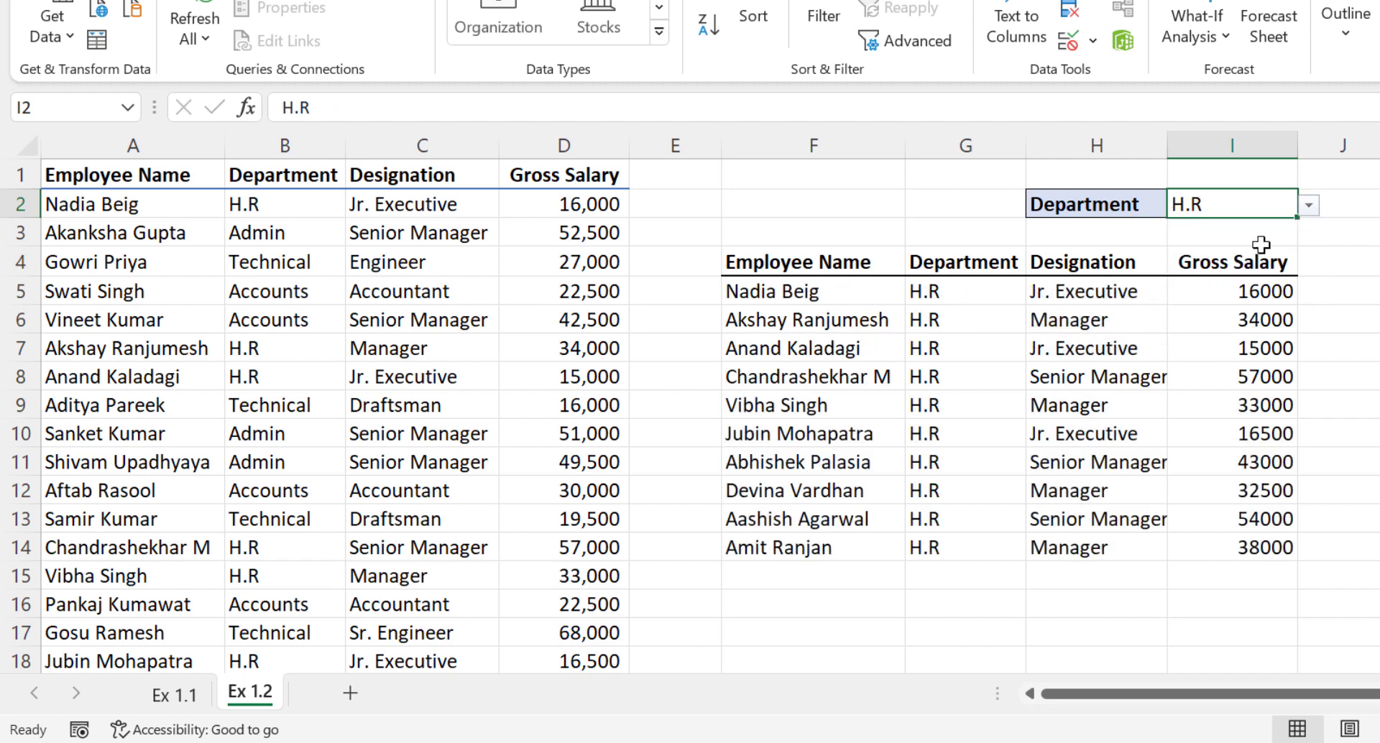
left_click(1310, 207)
left_click(1272, 271)
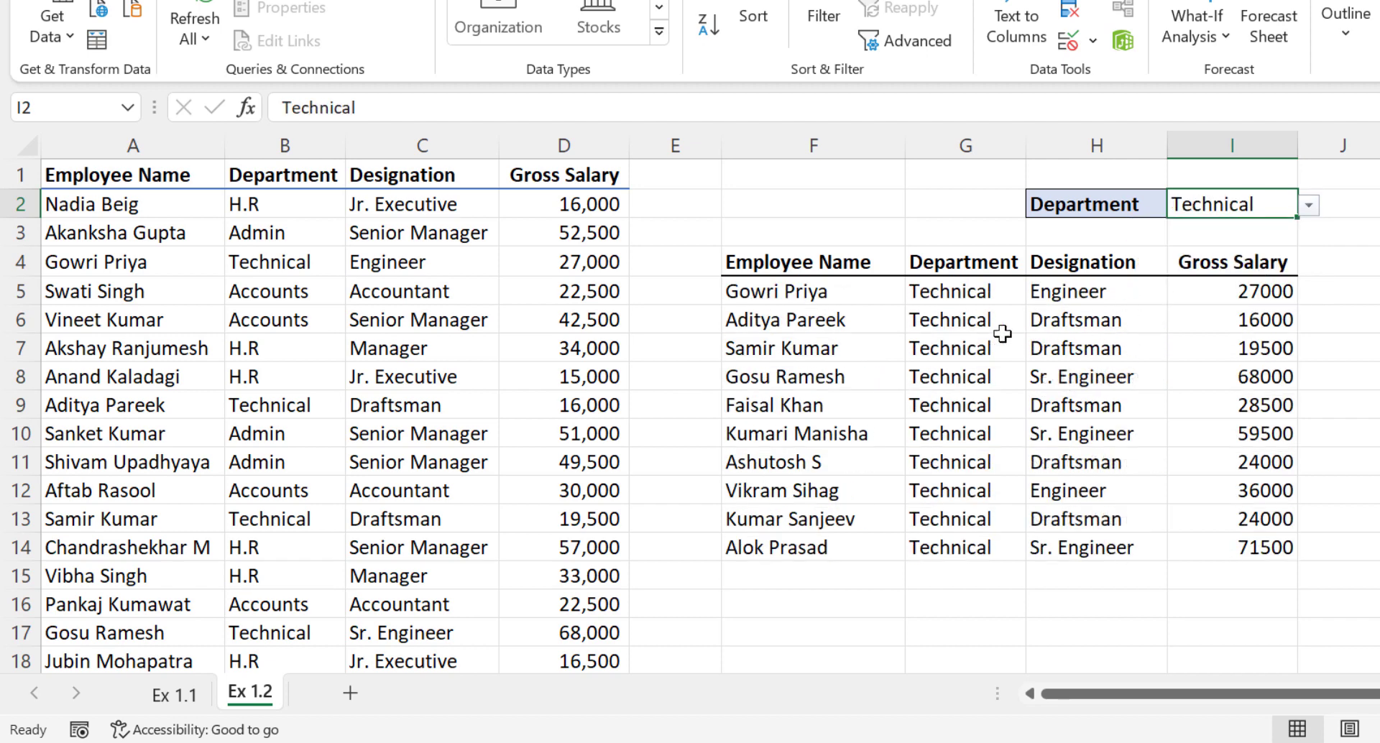
left_click(1309, 205)
left_click(1264, 289)
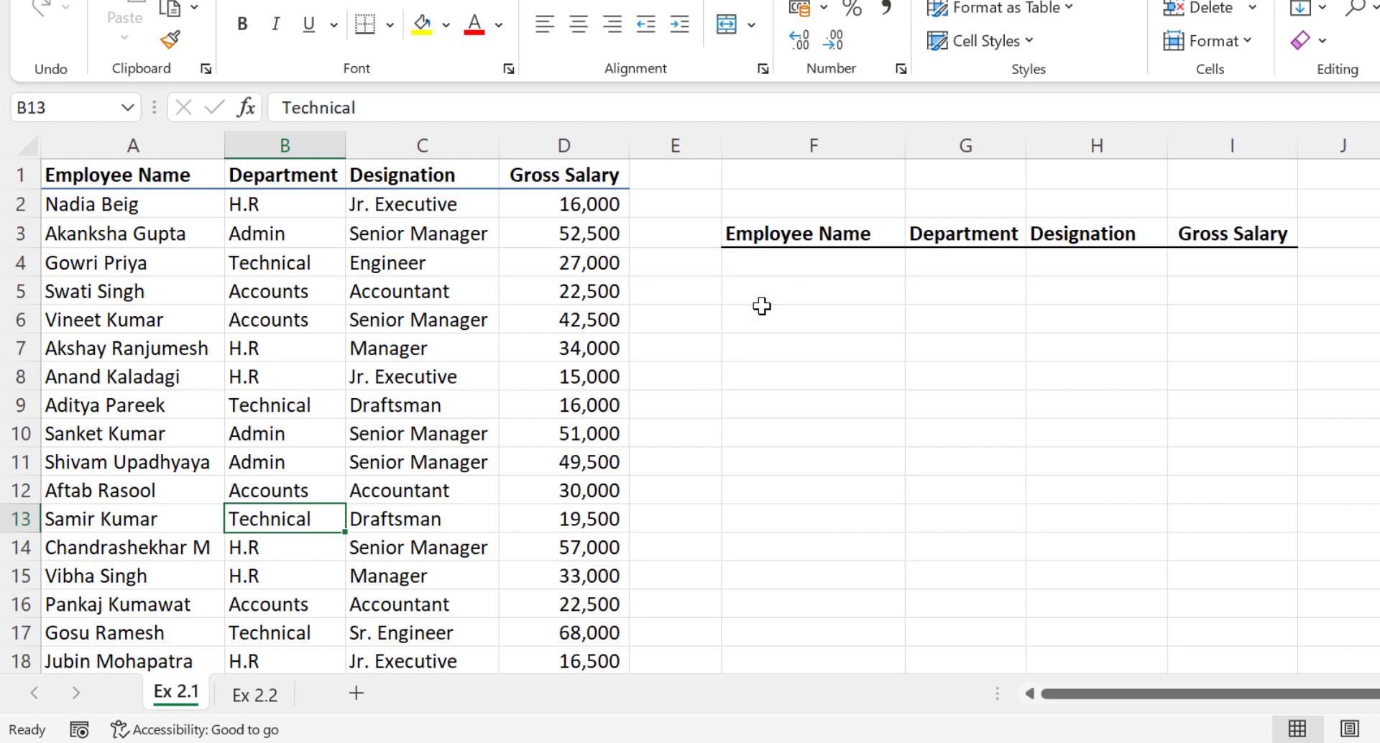
In F4, begin =FILTER(A2:D31, selecting the table with Ctrl+Shift+Down/Right.
left_click(789, 266)
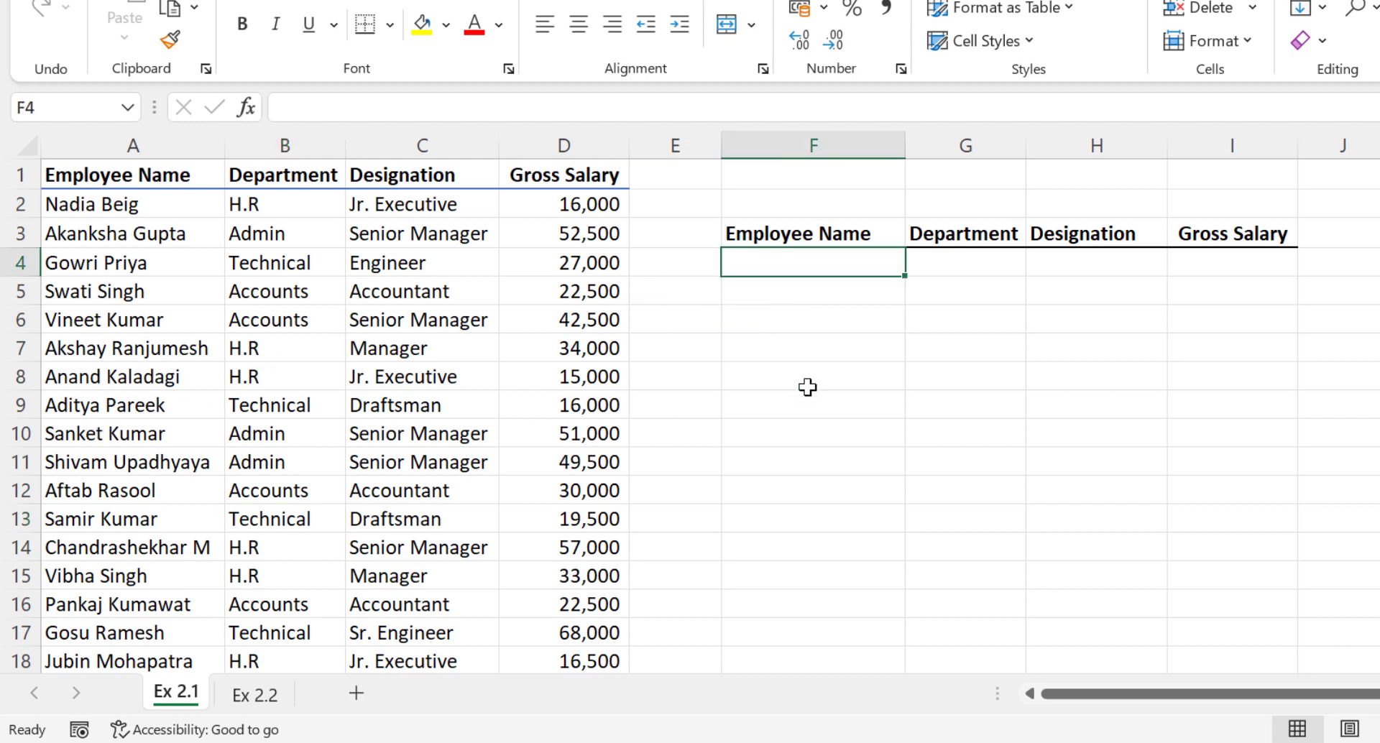
type("=FILT")
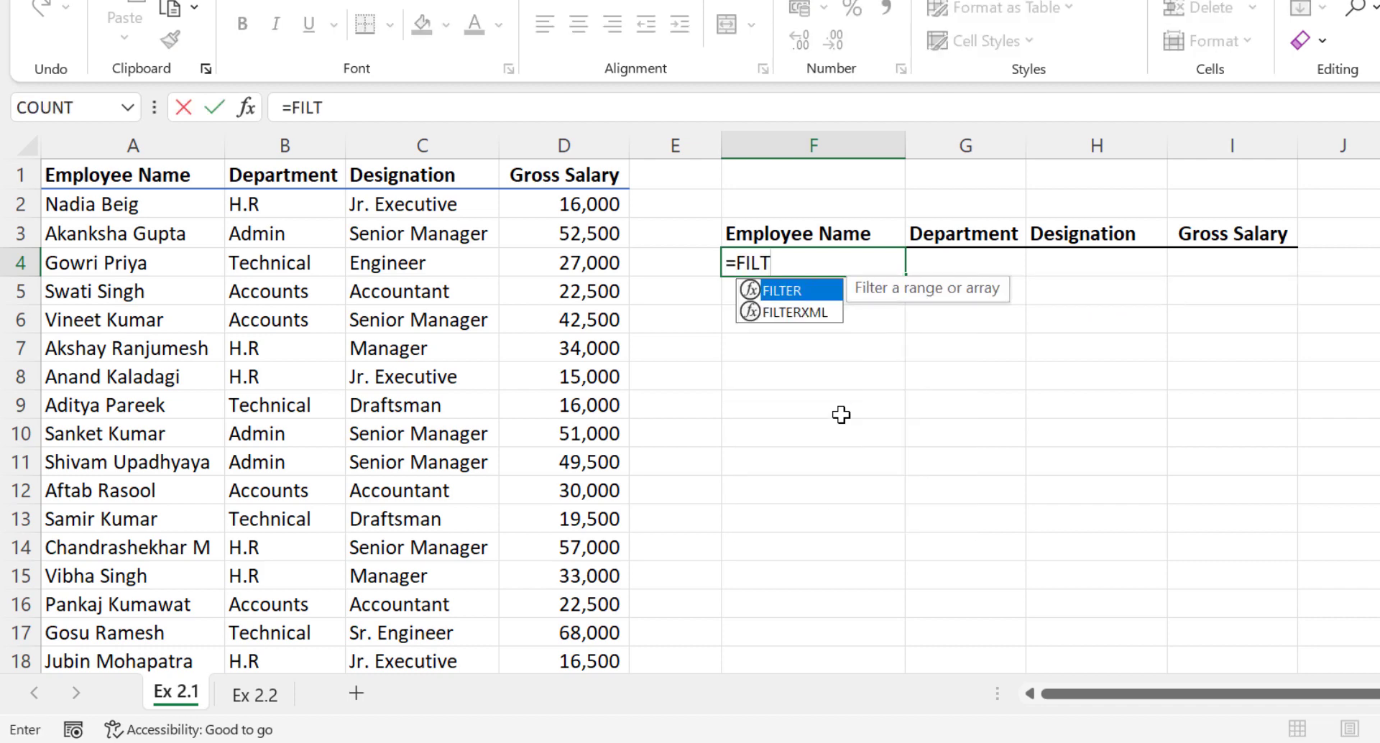
type("ER(")
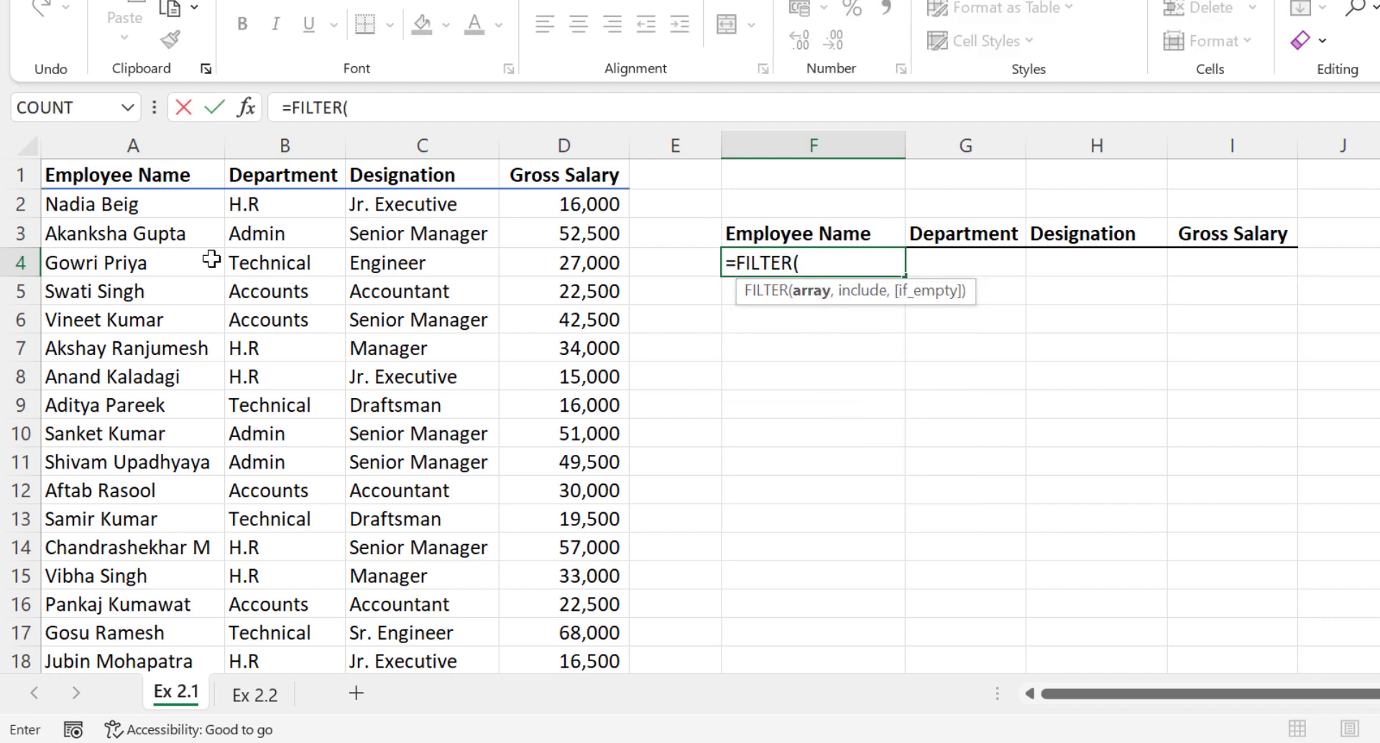
left_click(126, 205)
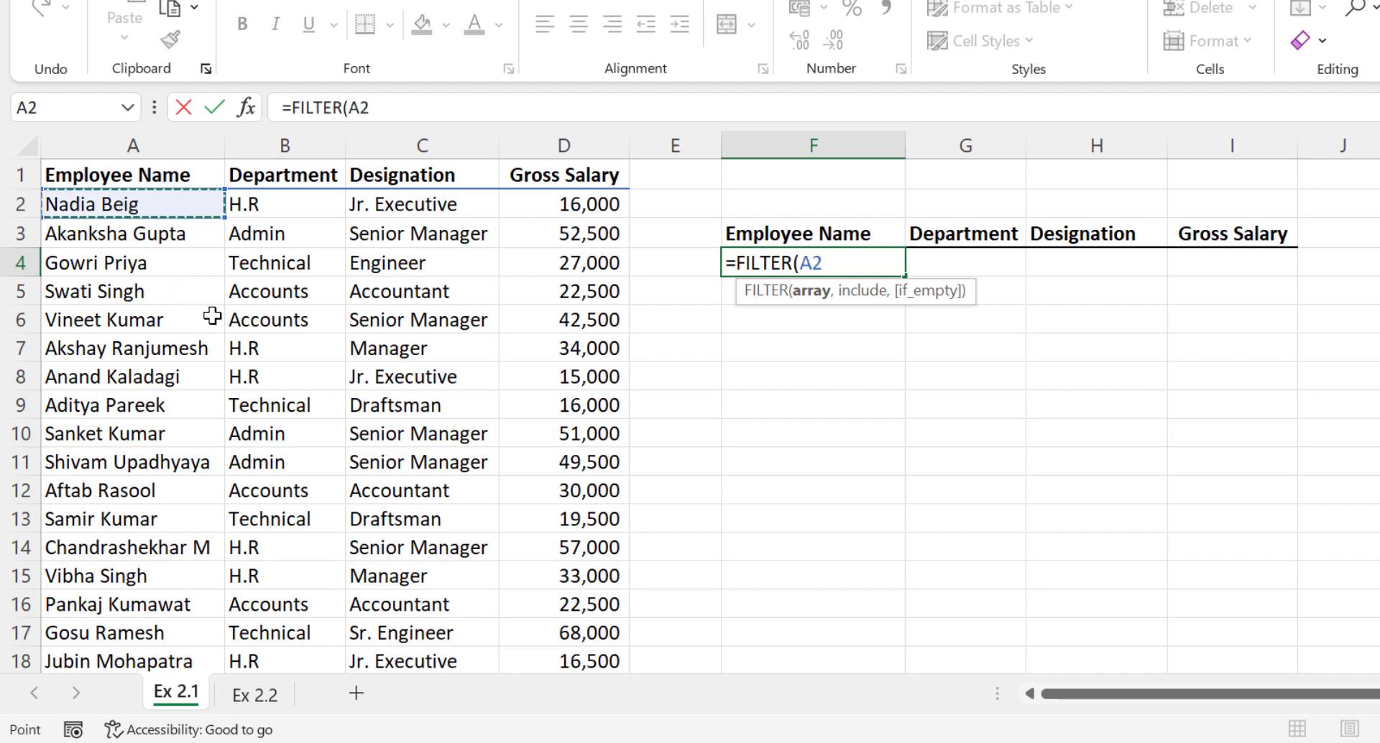
key("ctrl+shift+Down")
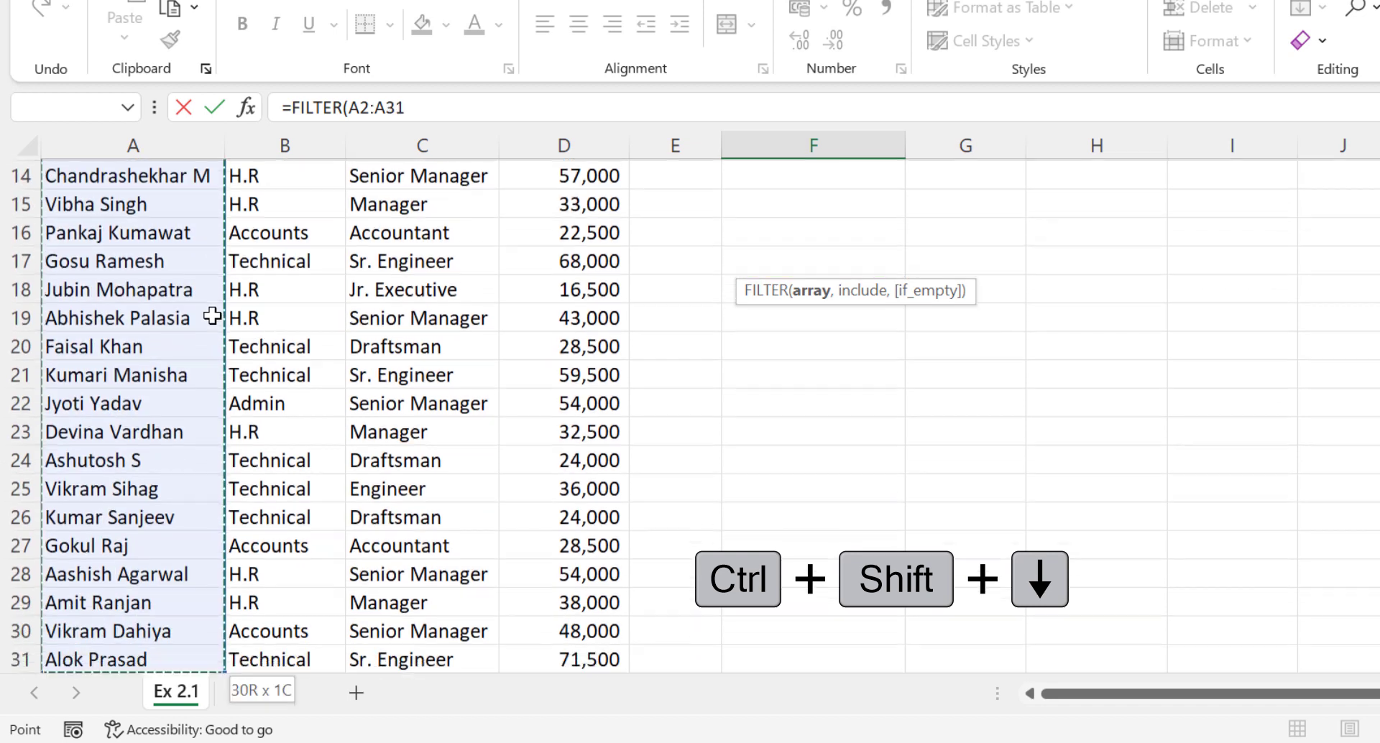
key("ctrl+shift+Right")
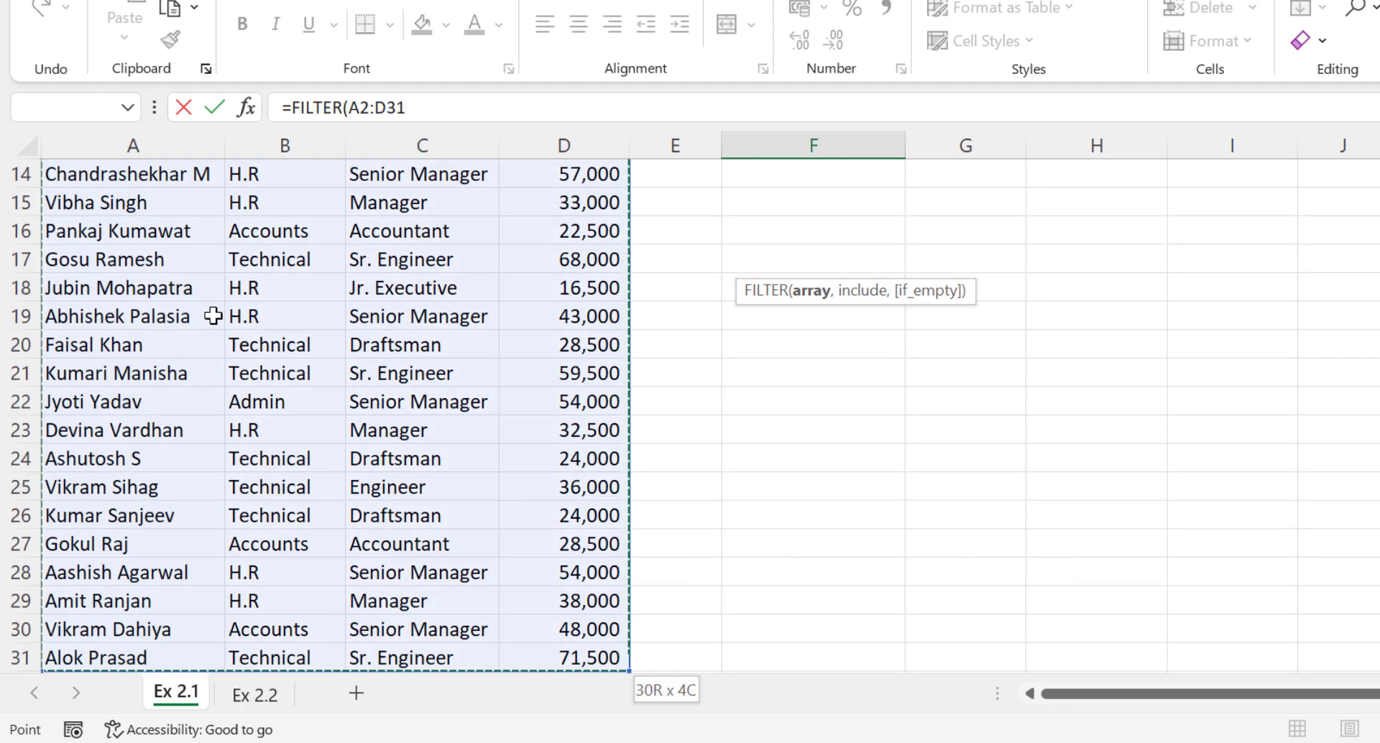
key("ctrl+BackSpace")
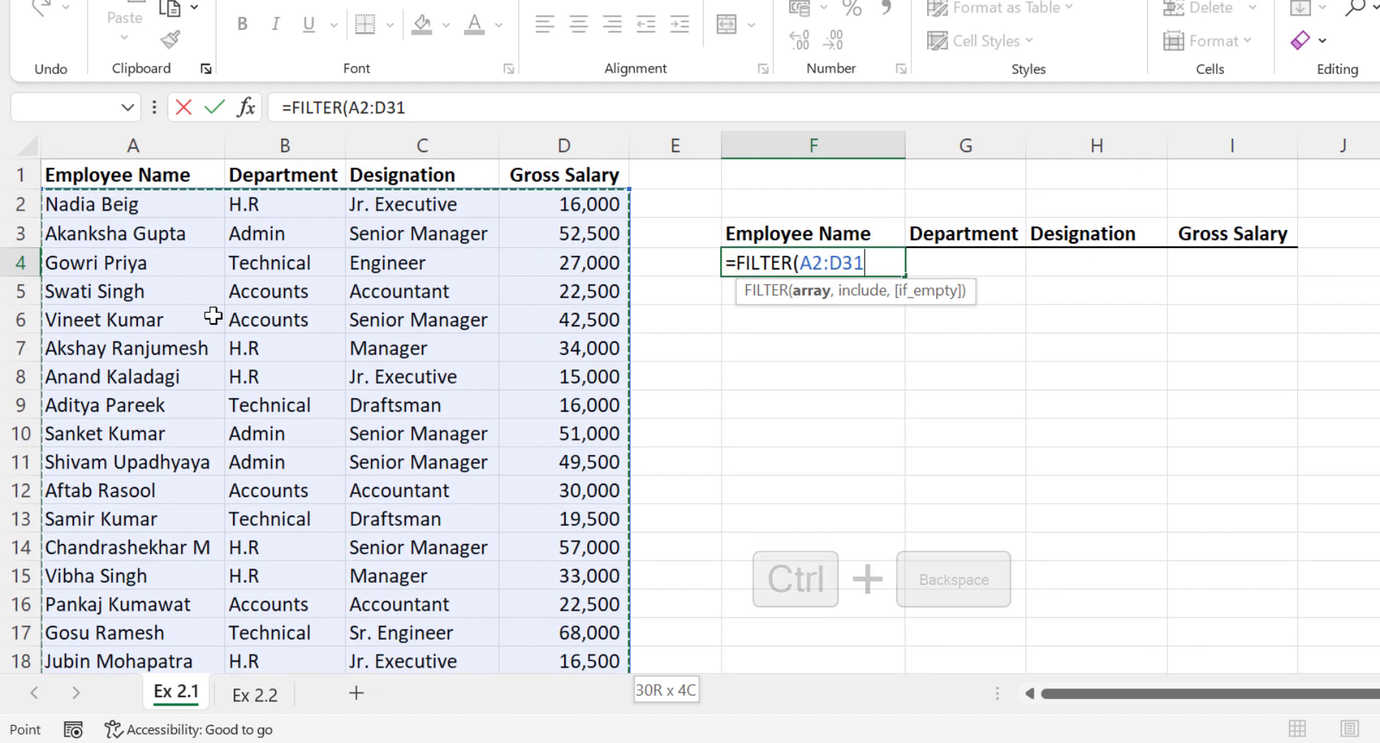
type(",")
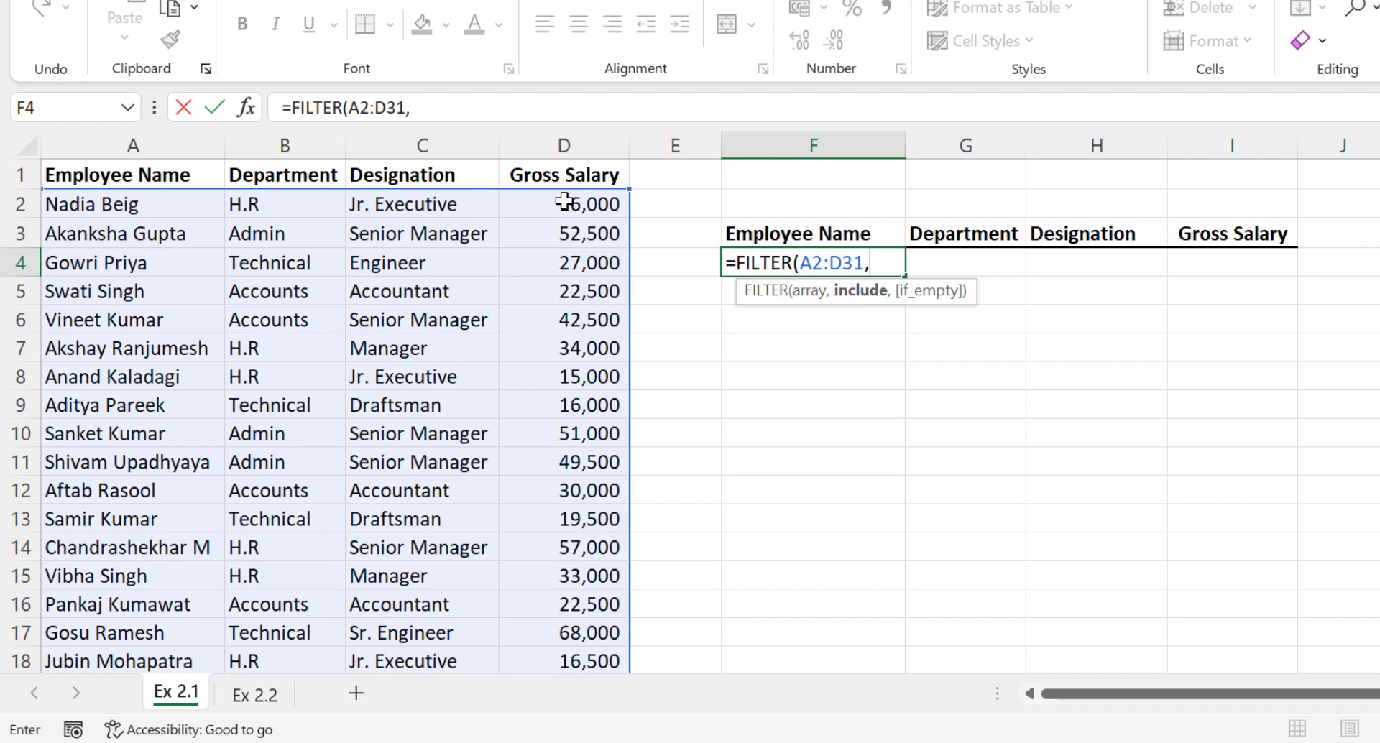
Add the include condition D2:D31>50000 followed by a comma.
scroll(565, 202, "down", 6)
scroll(568, 389, "up", 6)
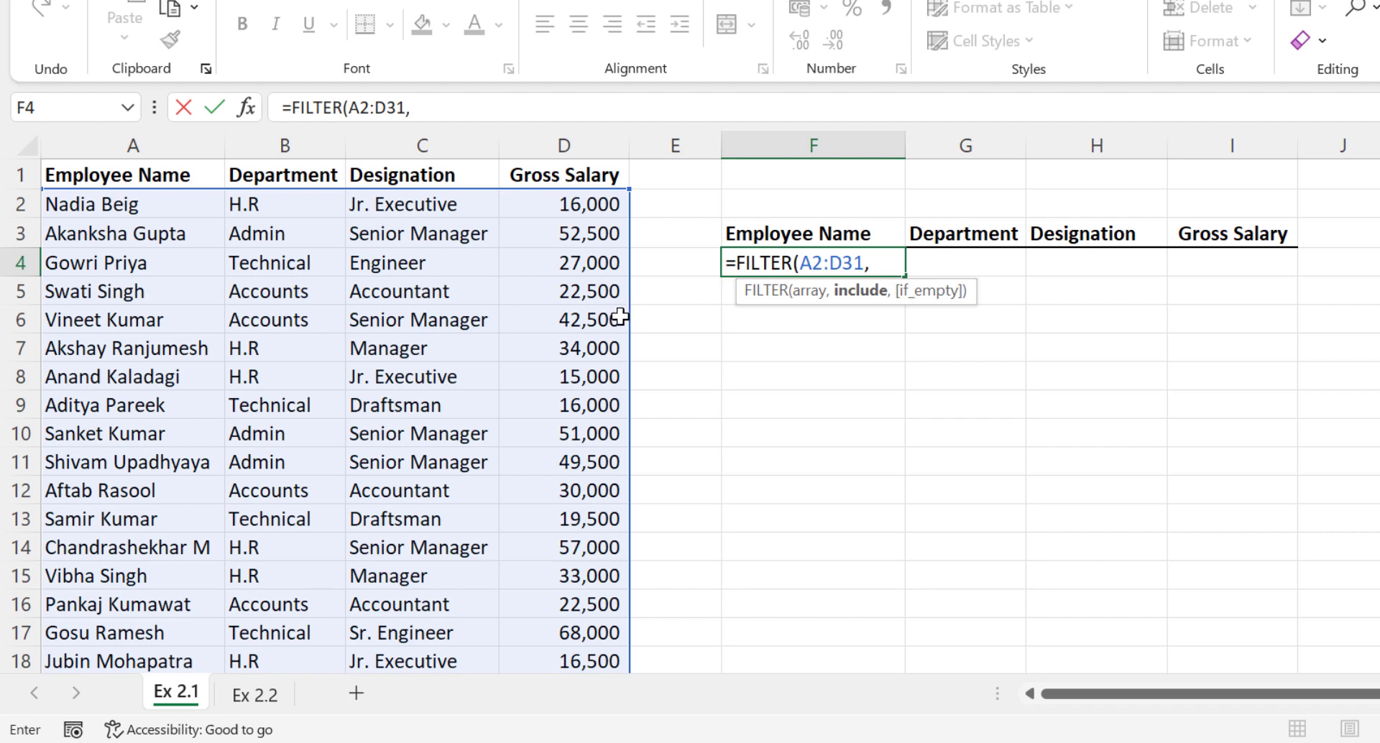
scroll(581, 295, "down", 6)
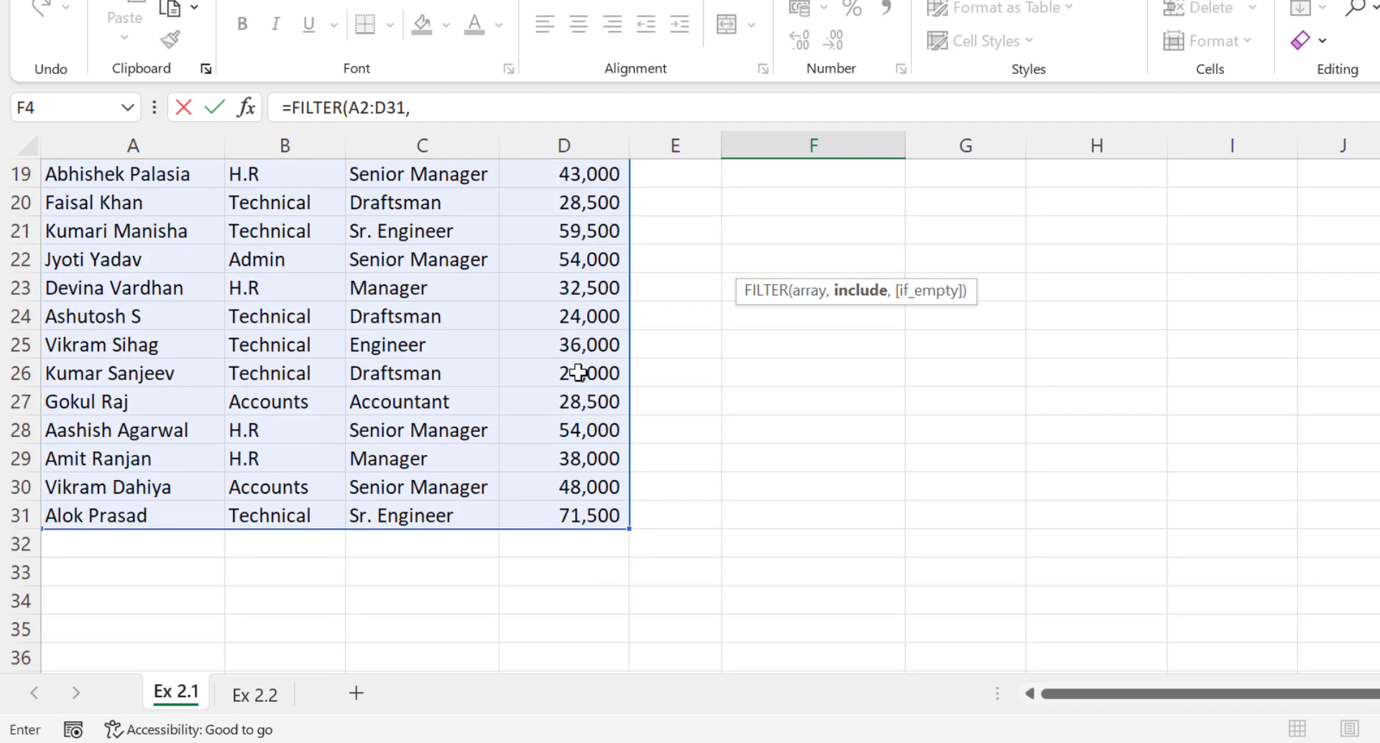
scroll(579, 373, "up", 6)
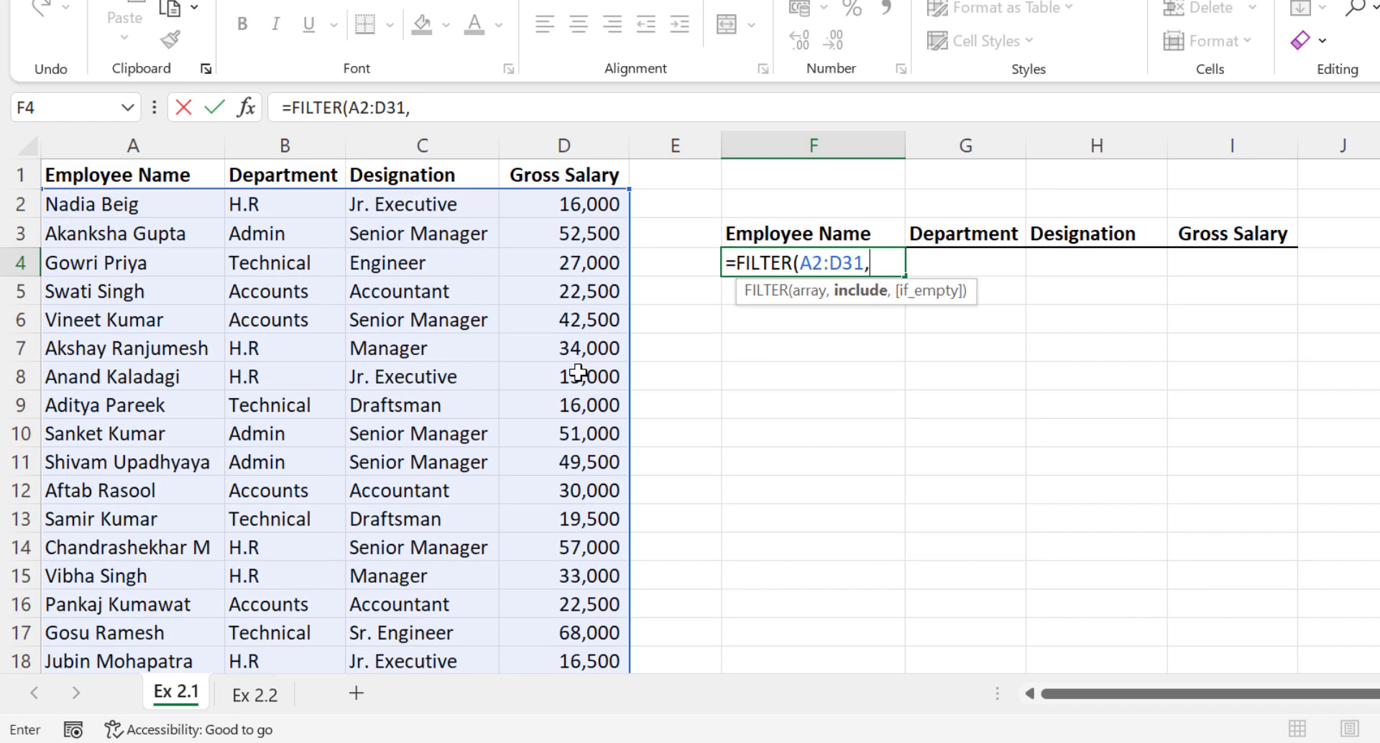
left_click(593, 204)
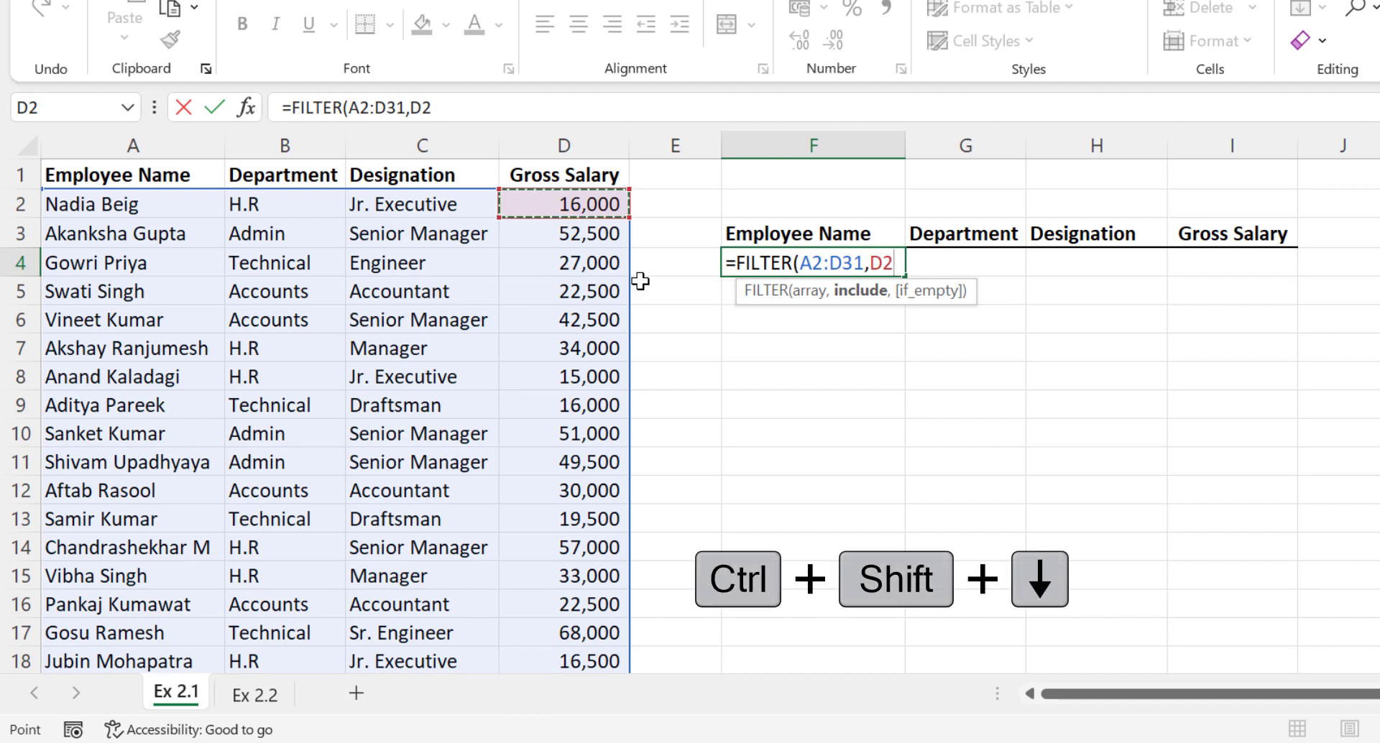
key("ctrl+shift+Down")
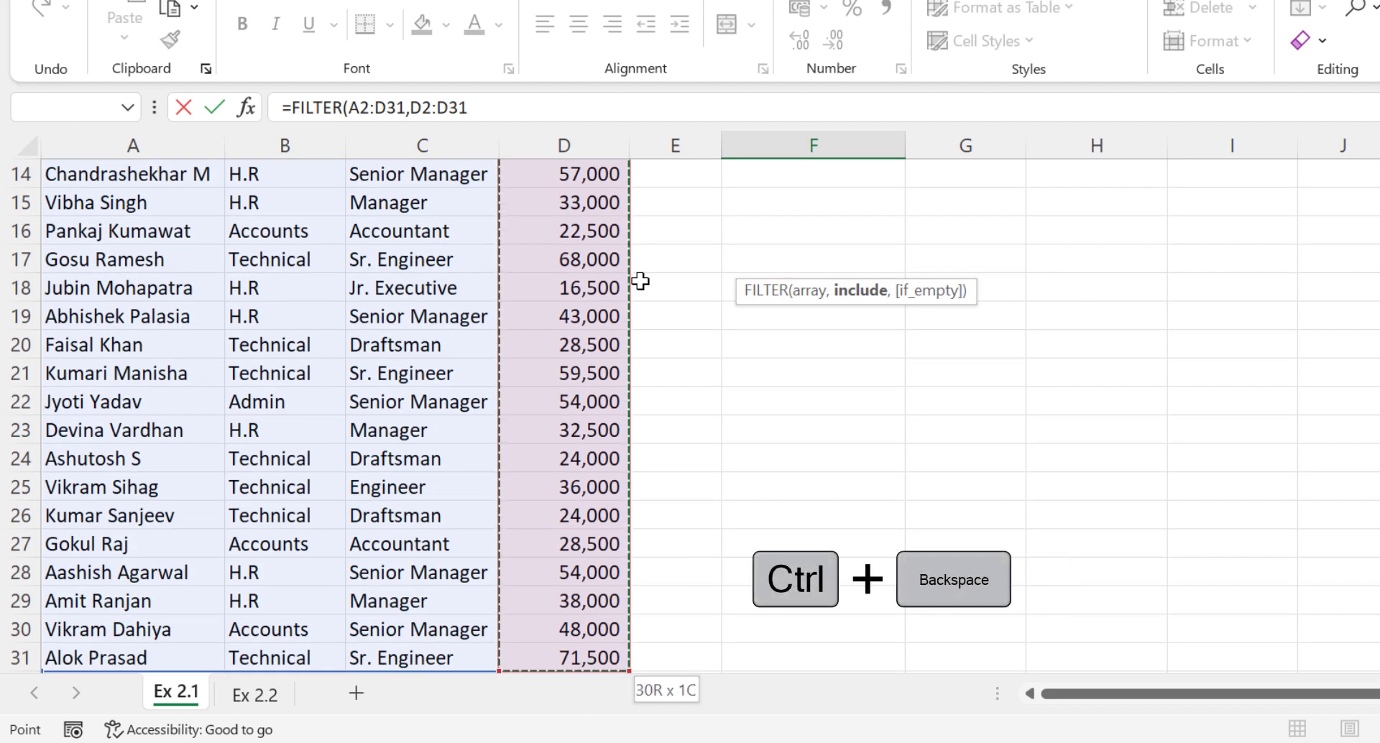
key("ctrl+BackSpace")
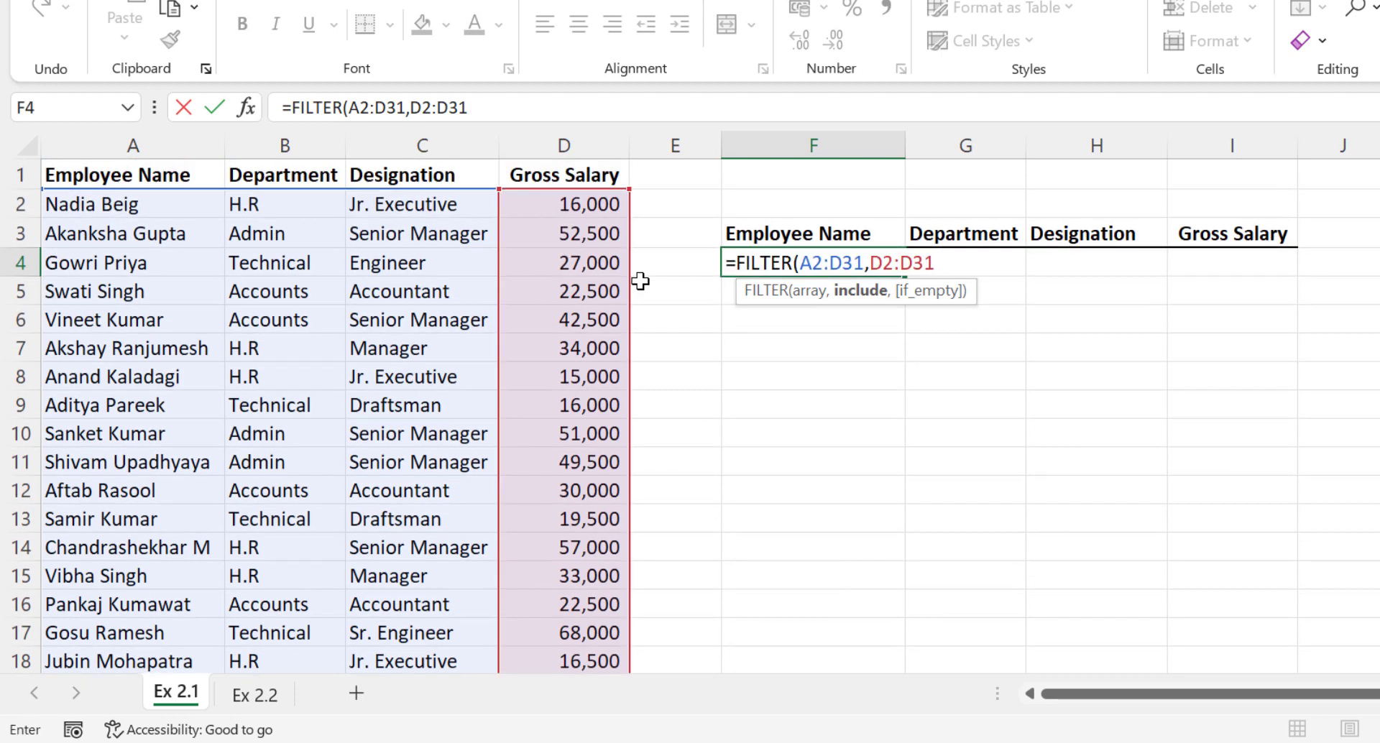
type(">50000")
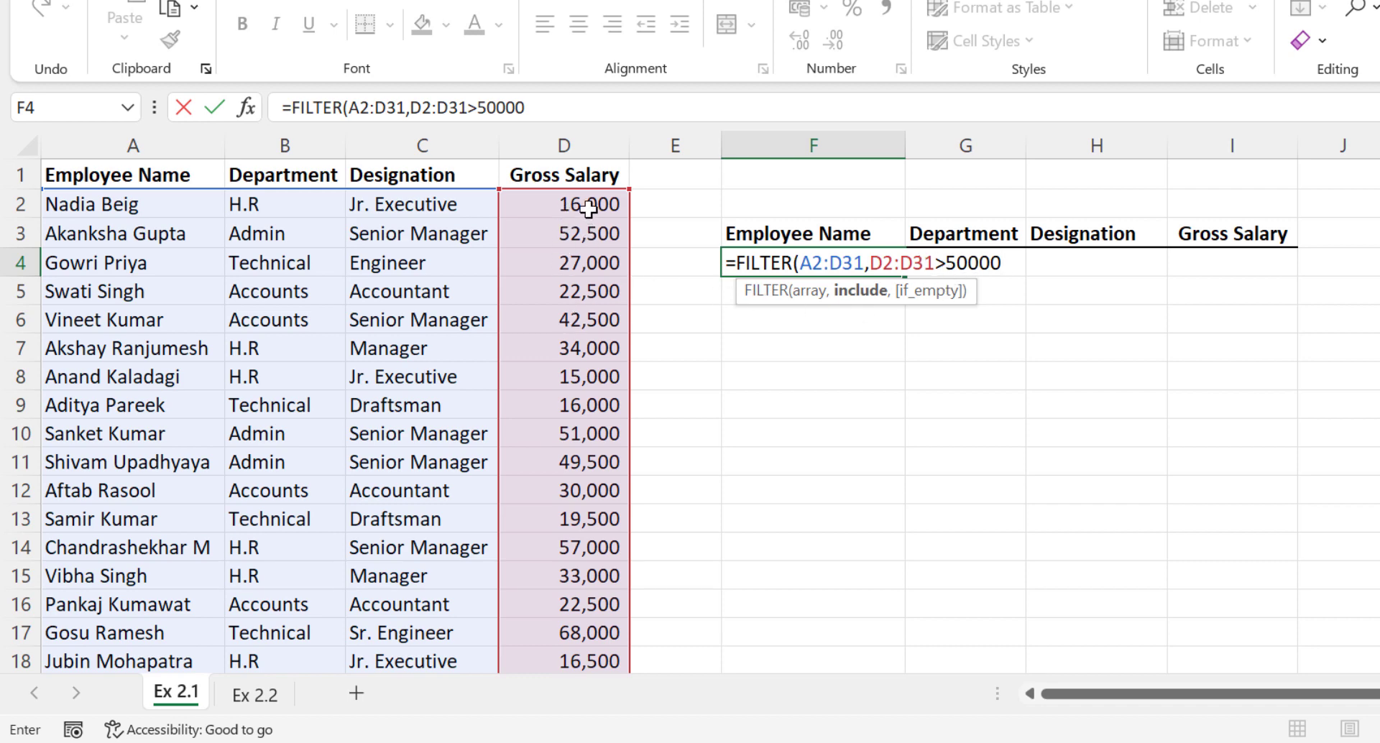
scroll(586, 261, "down", 1)
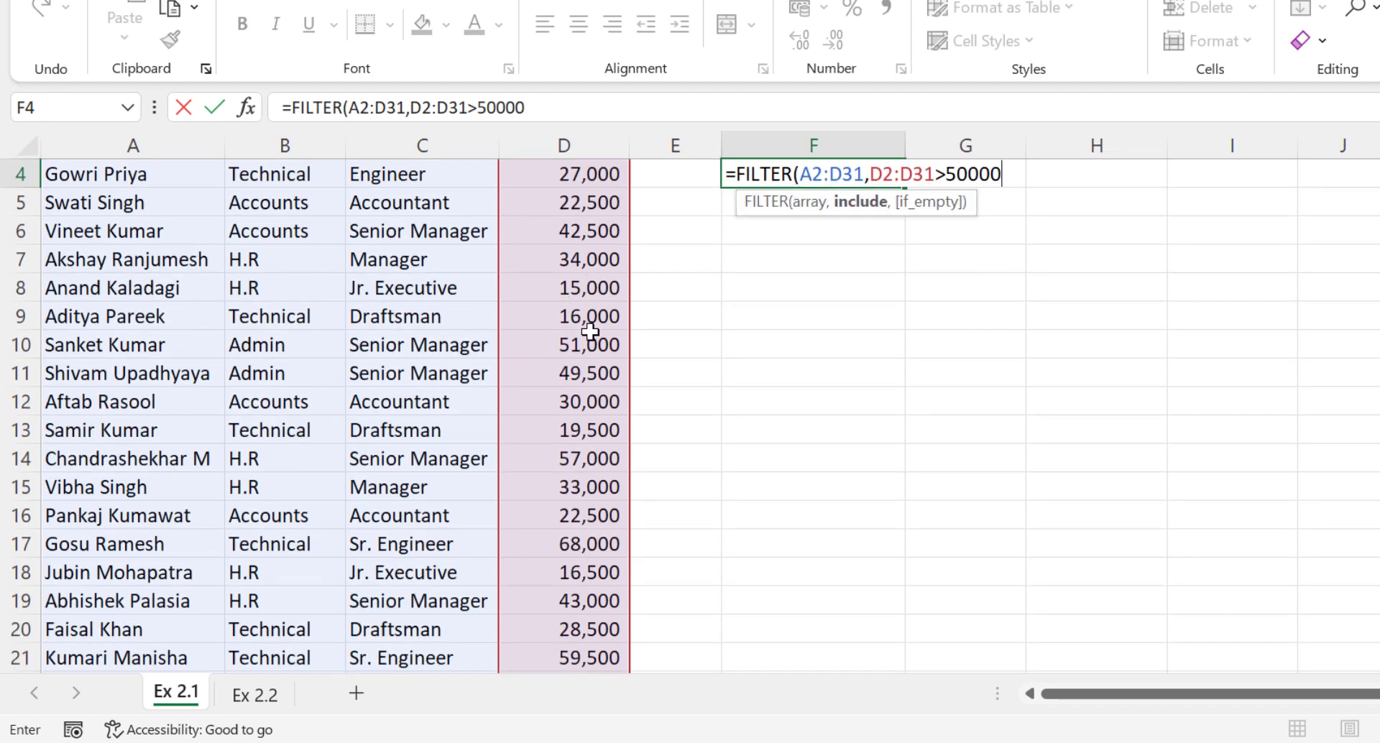
scroll(593, 424, "down", 4)
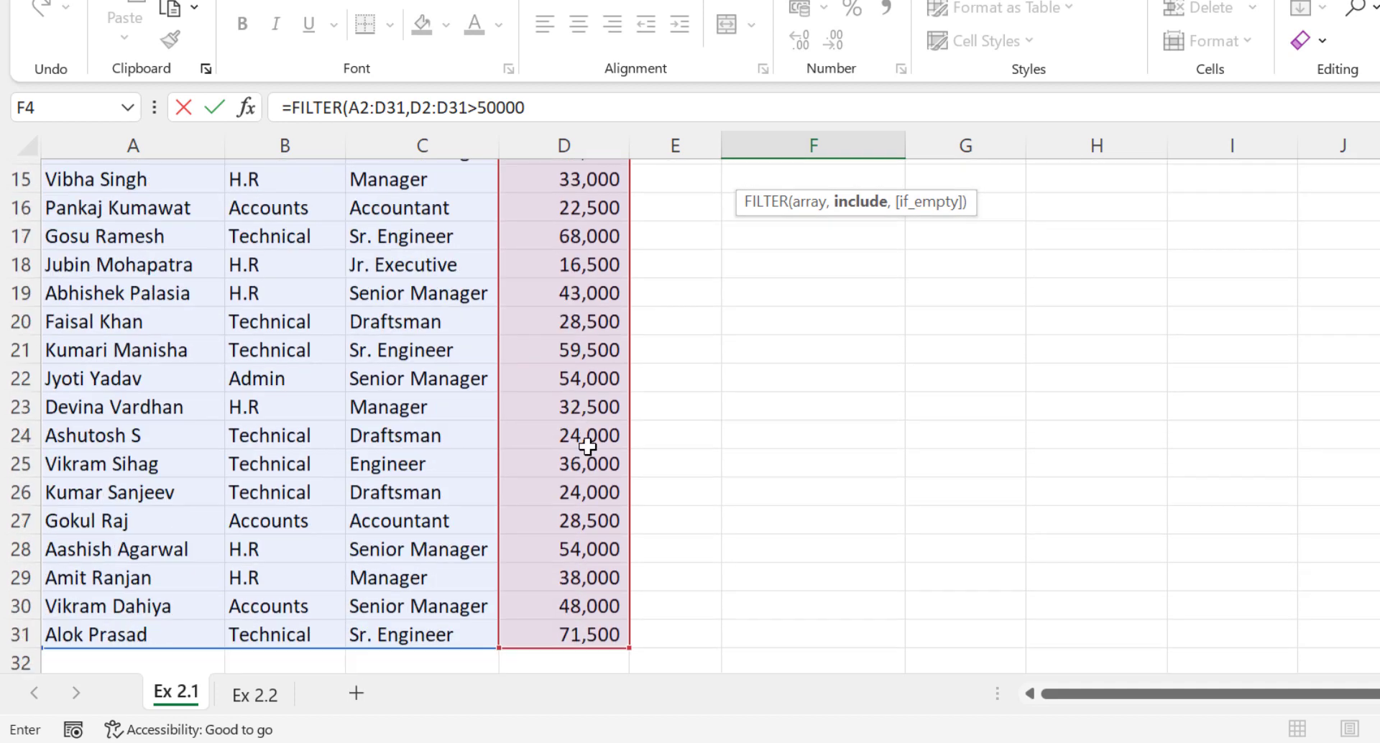
scroll(588, 447, "up", 4)
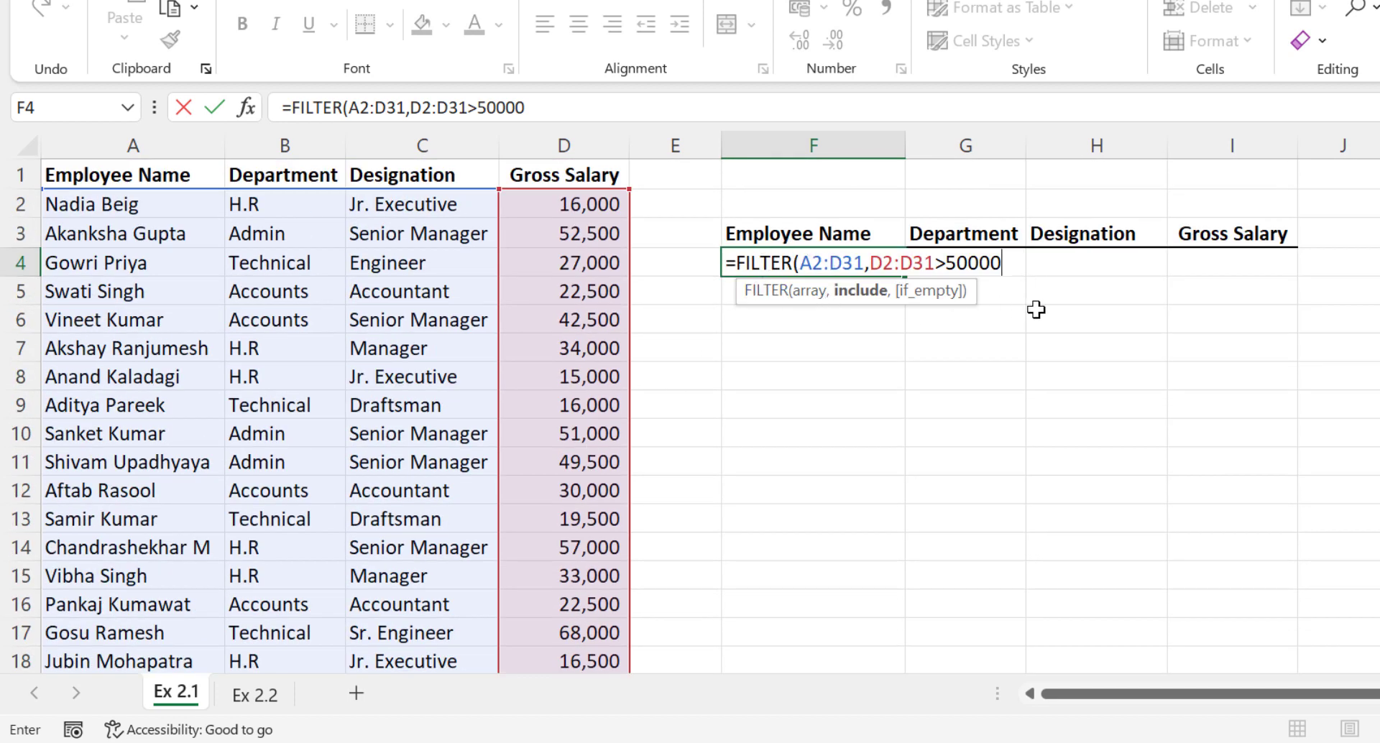
type(",")
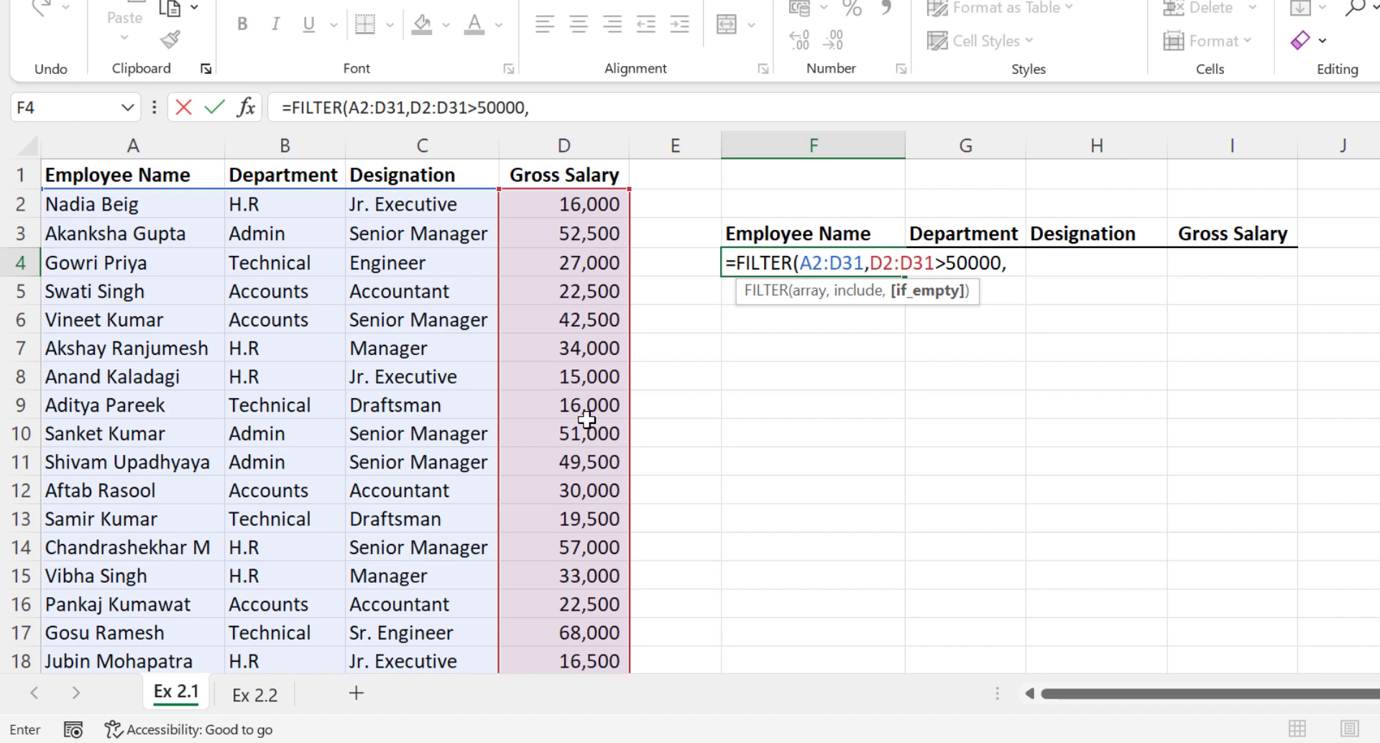
Finish with "No Records Found" as the if_empty value, listing eight employees over 50000.
scroll(587, 424, "down", 6)
scroll(568, 518, "up", 6)
type("Rec")
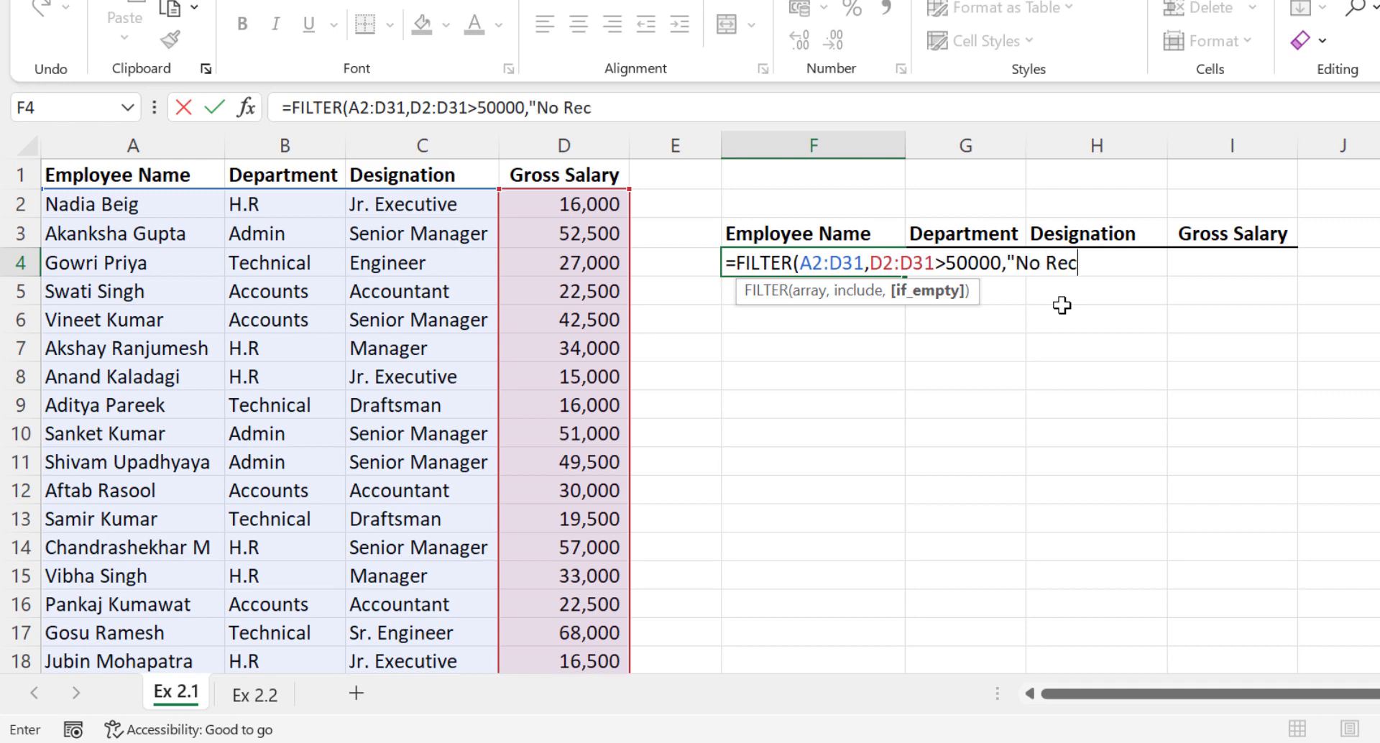
type("ords Foun")
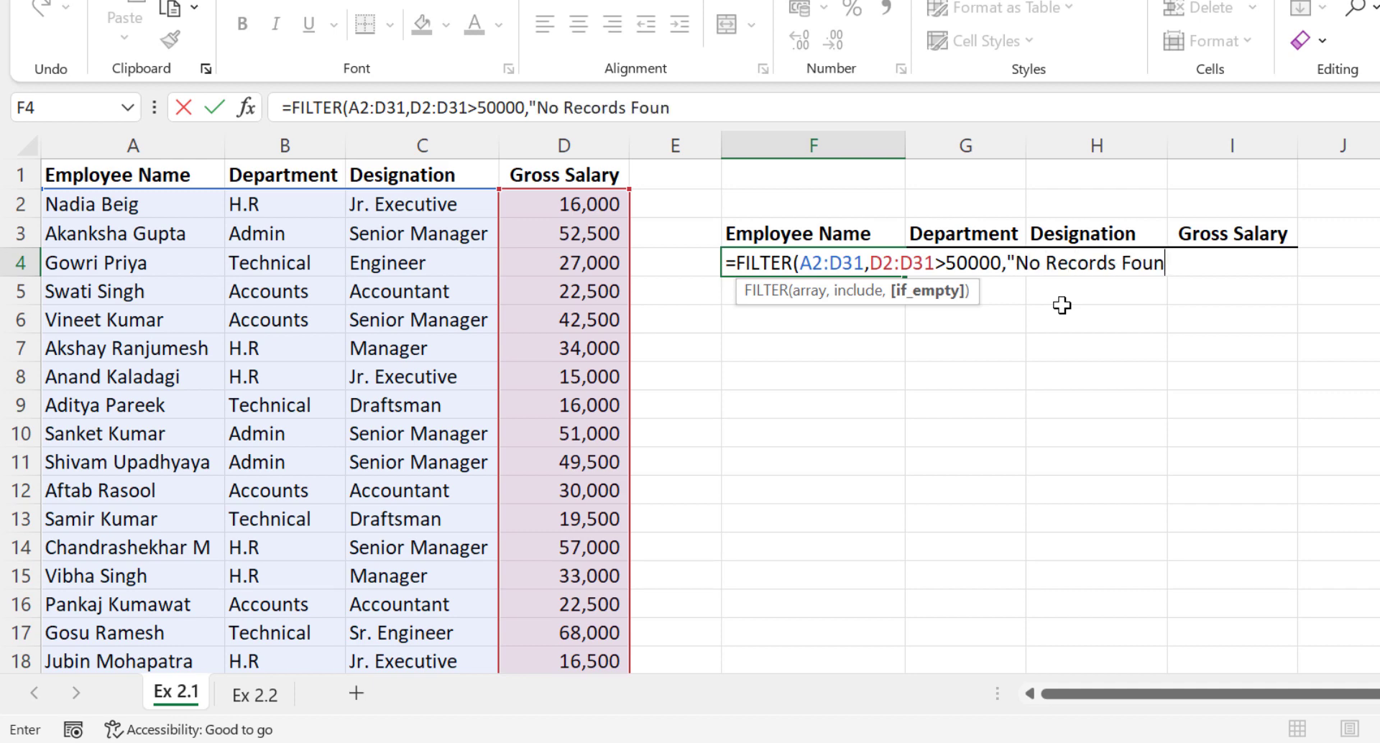
type("d\")")
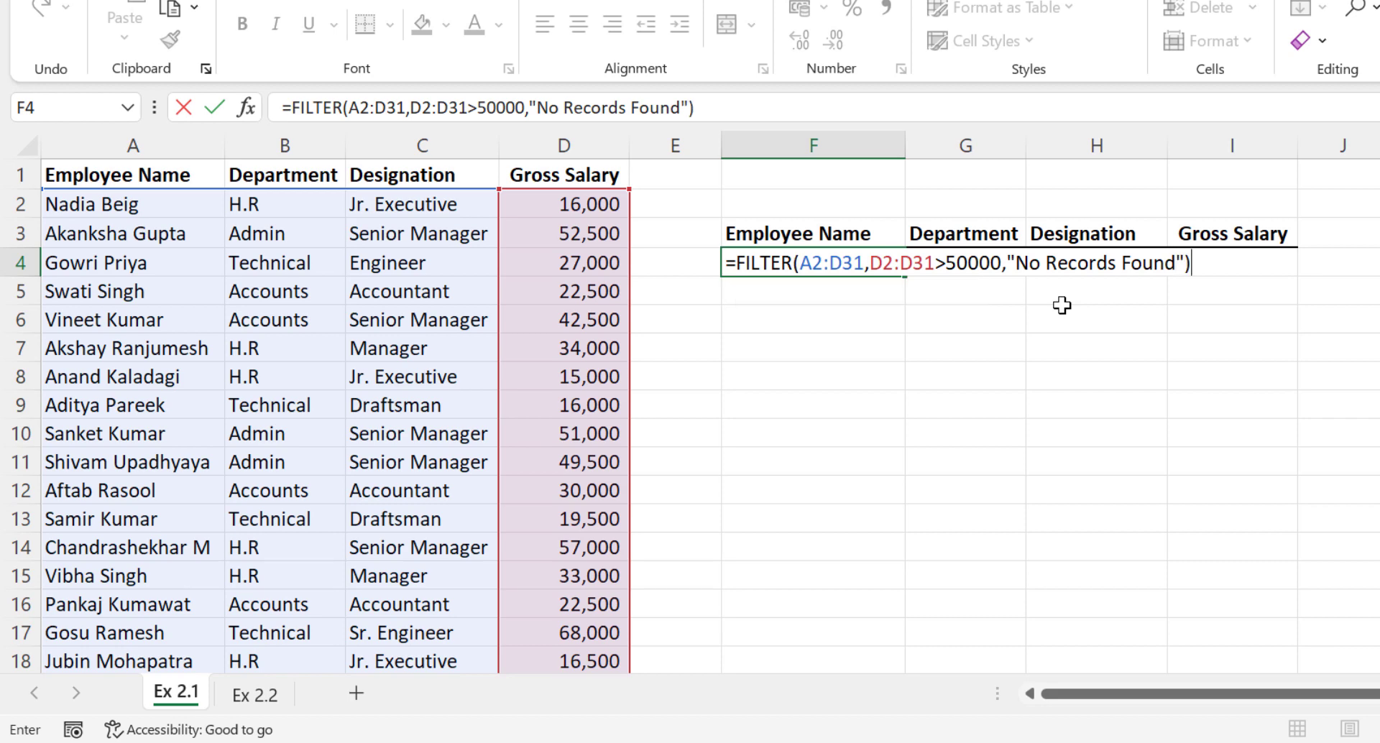
key("Return")
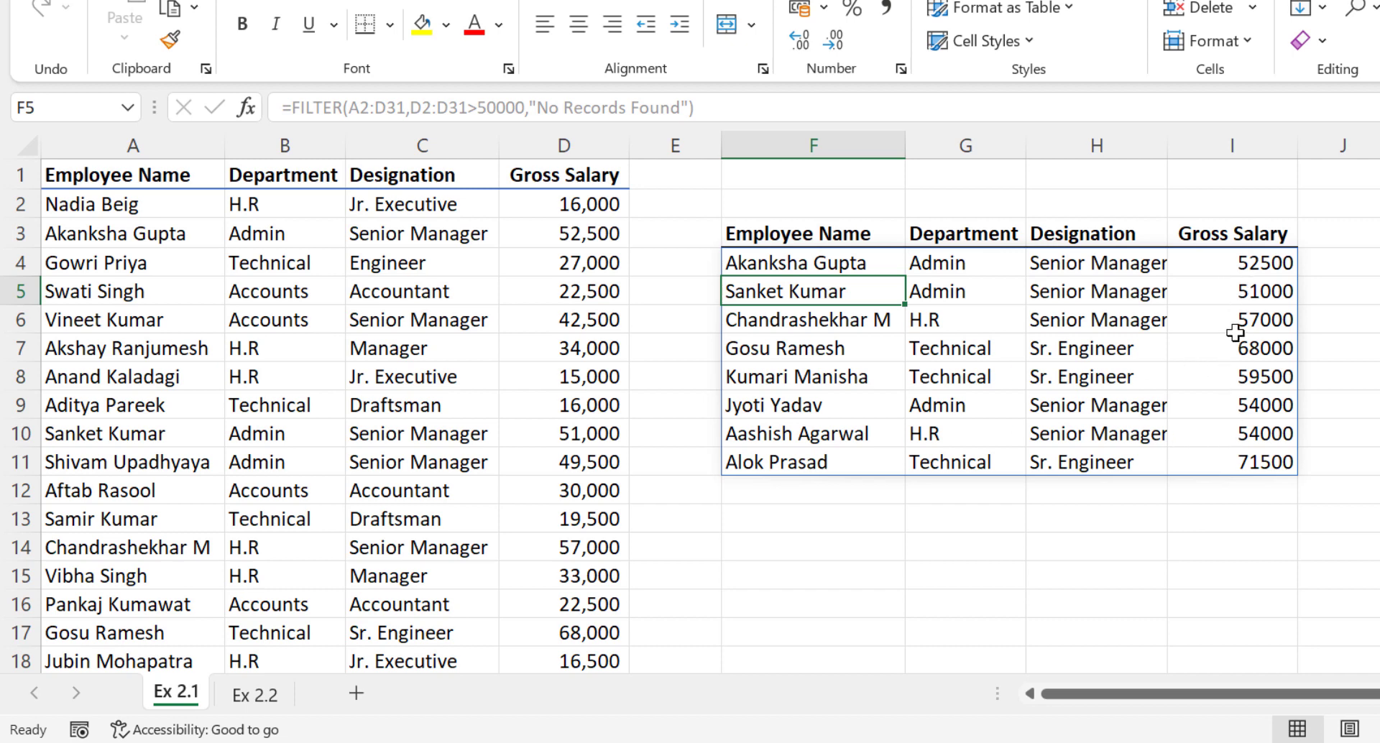
Change F4's salary threshold from 50000 to 60000.
left_click(771, 265)
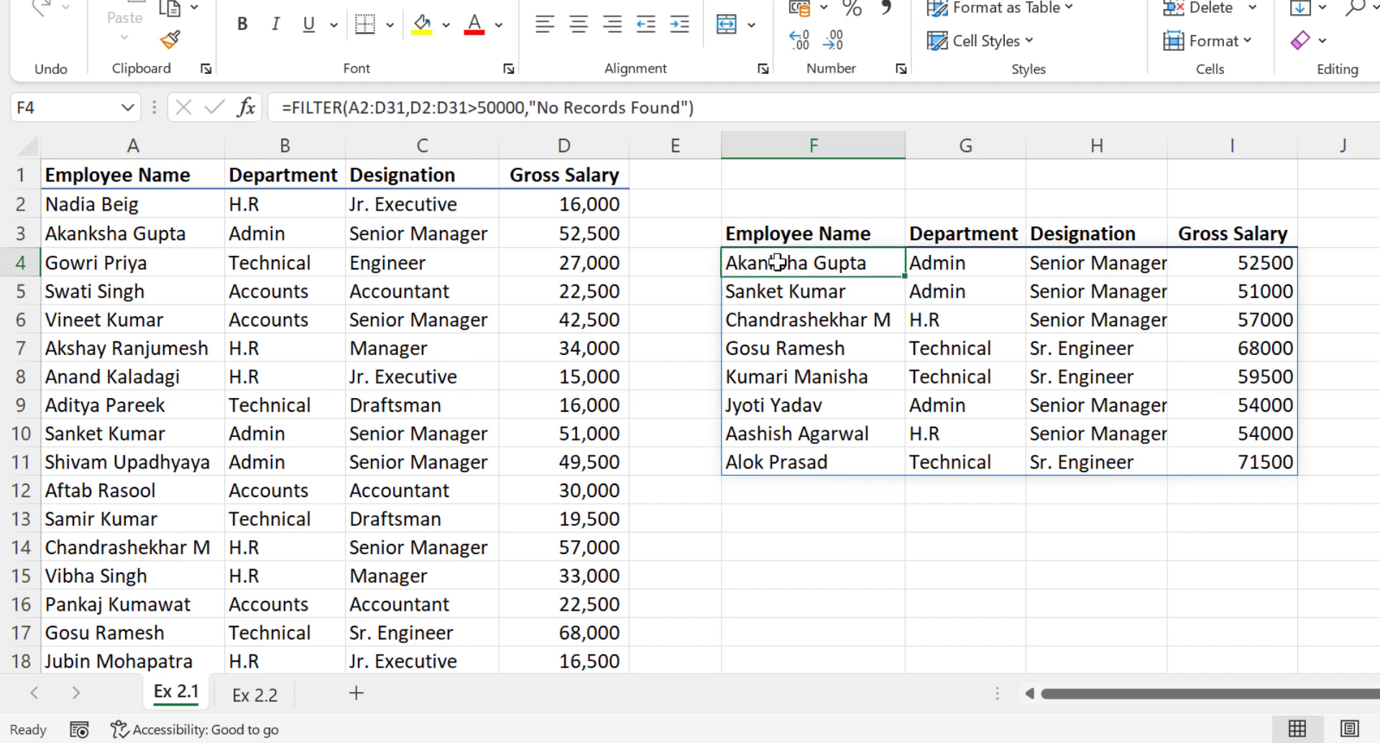
left_click_drag(488, 107, 478, 107)
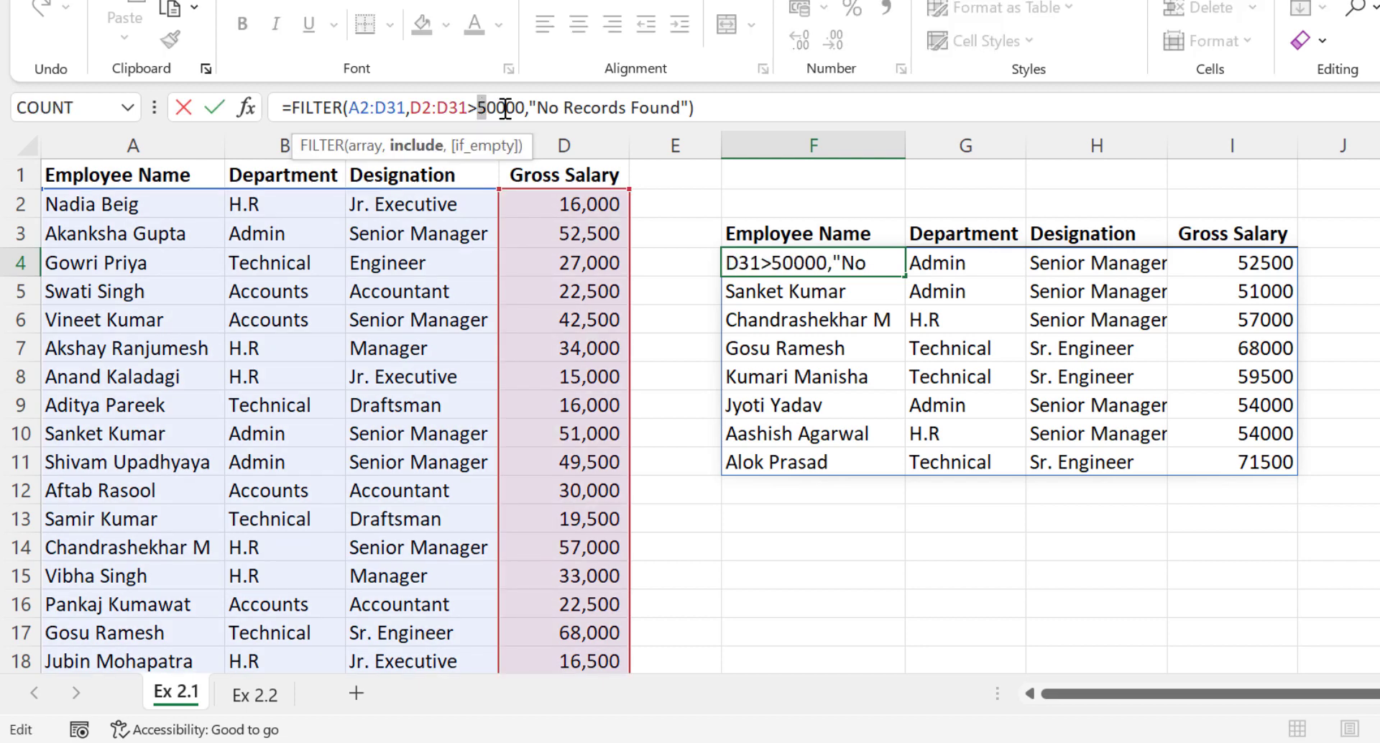
type("6")
key("Return")
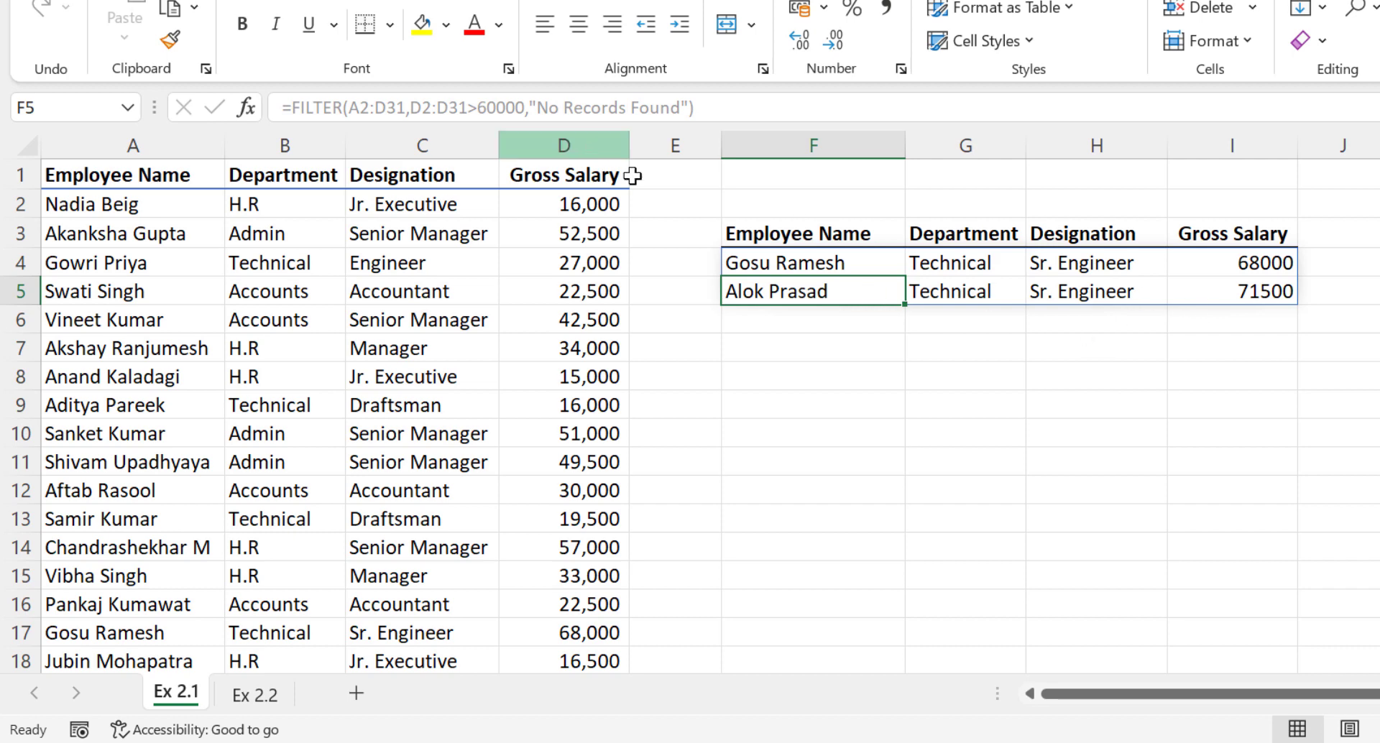
Raise the threshold to 80000 so No Records Found appears, then go to sheet Ex 2.2.
left_click(796, 262)
left_click(482, 109)
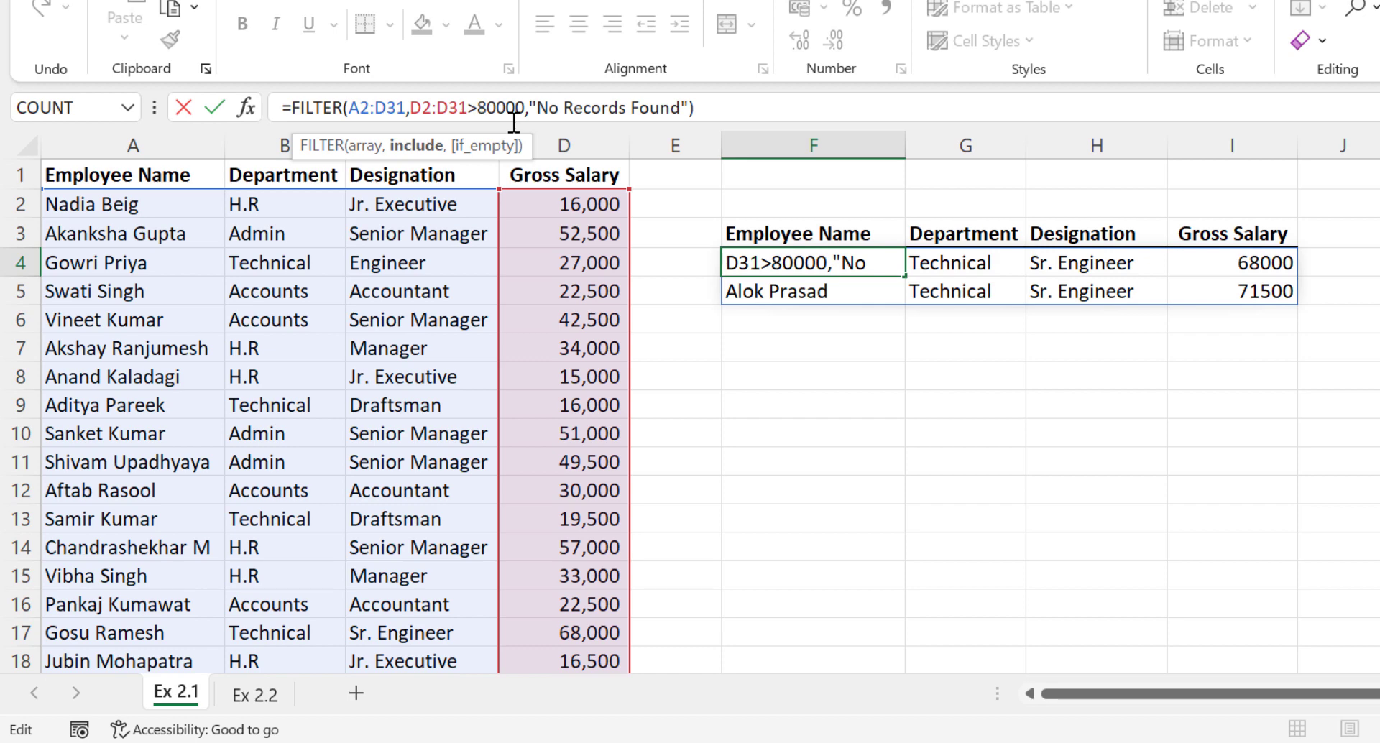
key("Return")
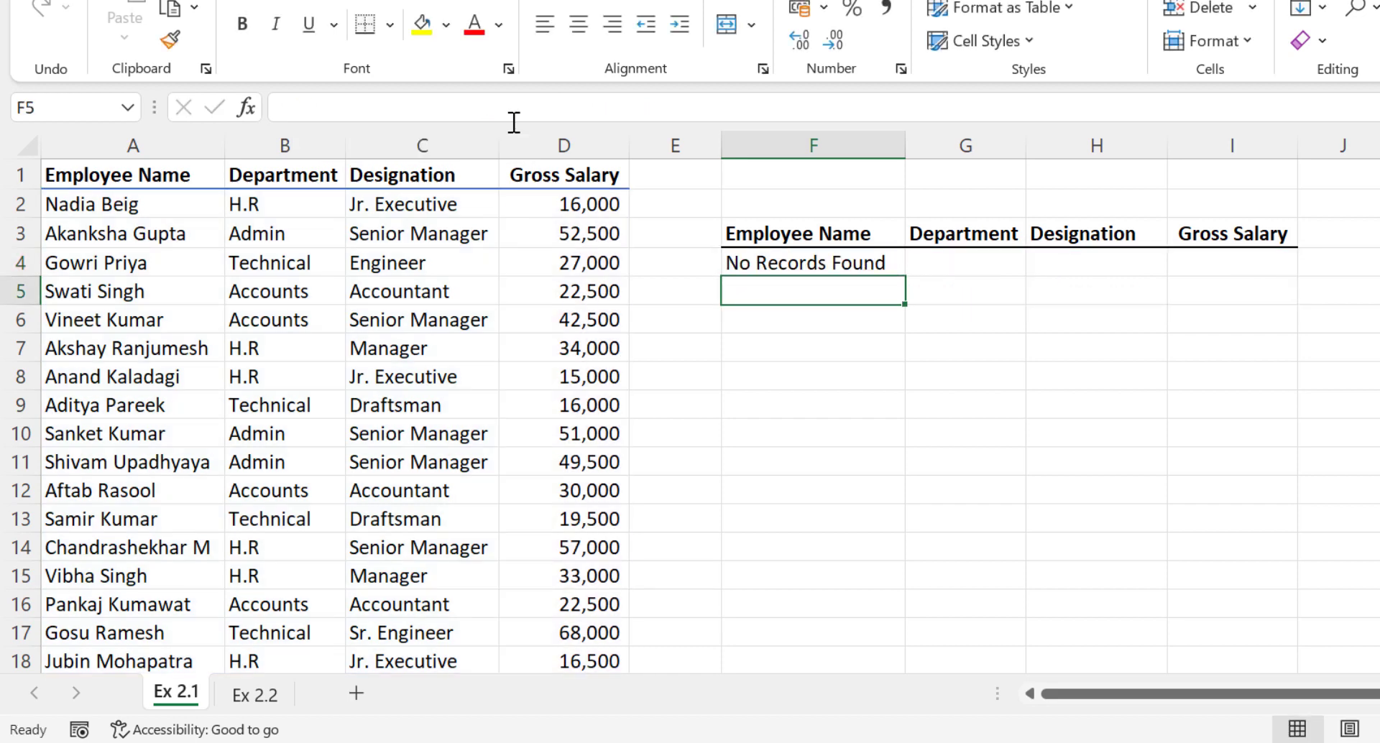
left_click(844, 264)
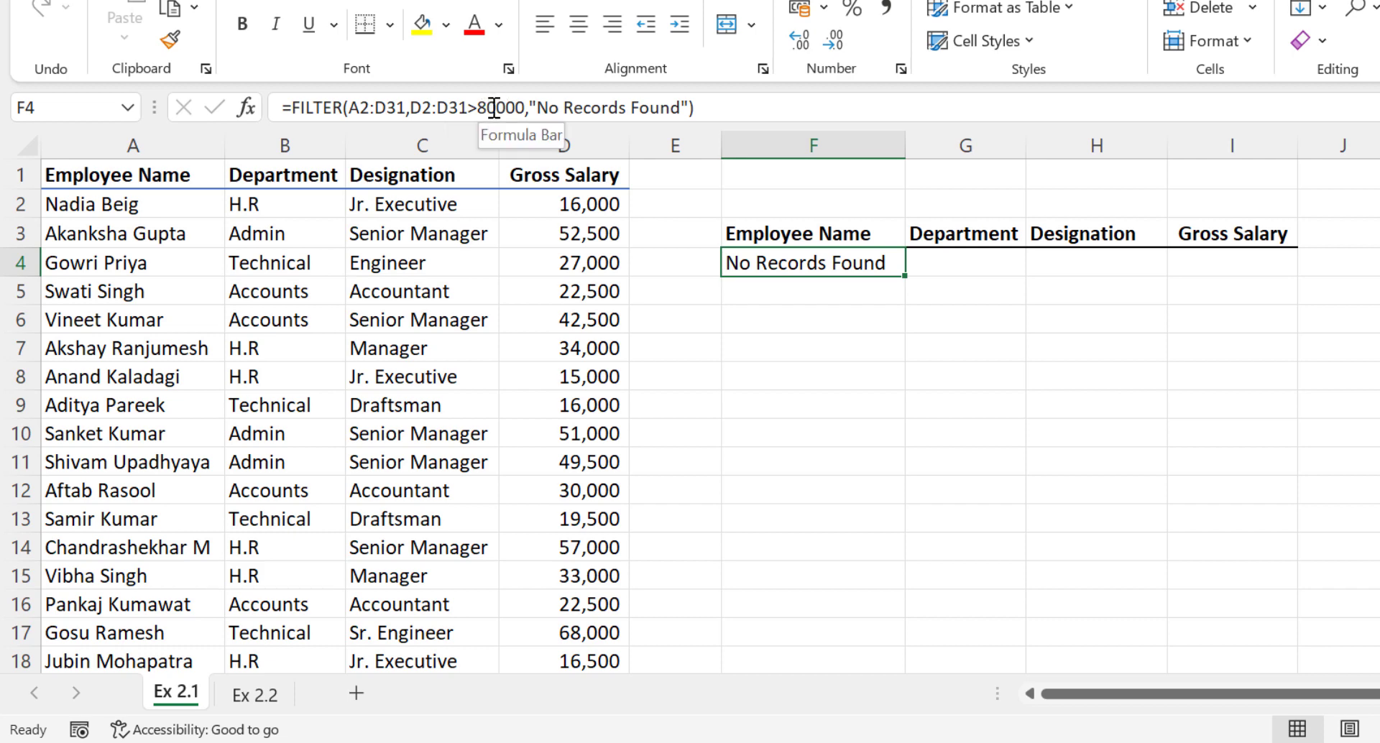
left_click(253, 696)
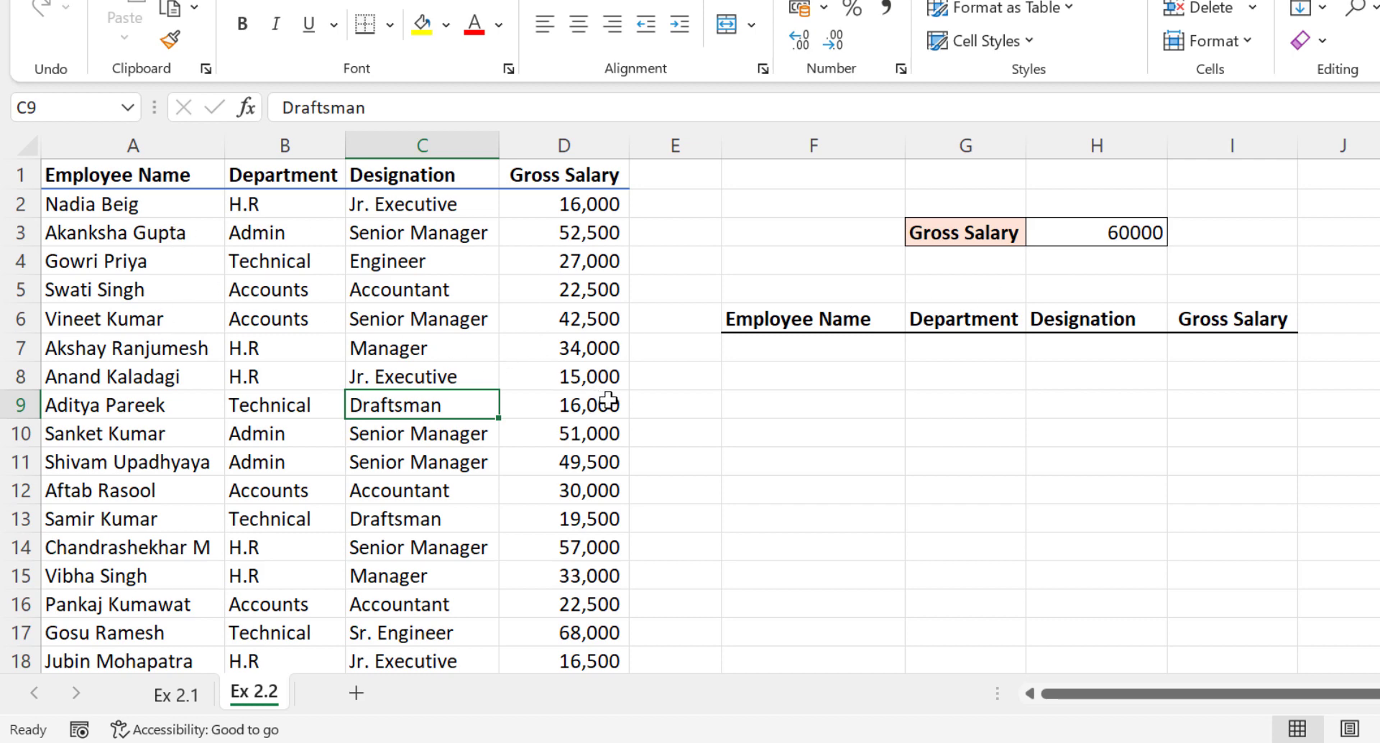
Enter =FILTER(A2:D31,D2:D31>H3,"No Records") in F7 to list employees earning above H3.
left_click(804, 352)
type("=")
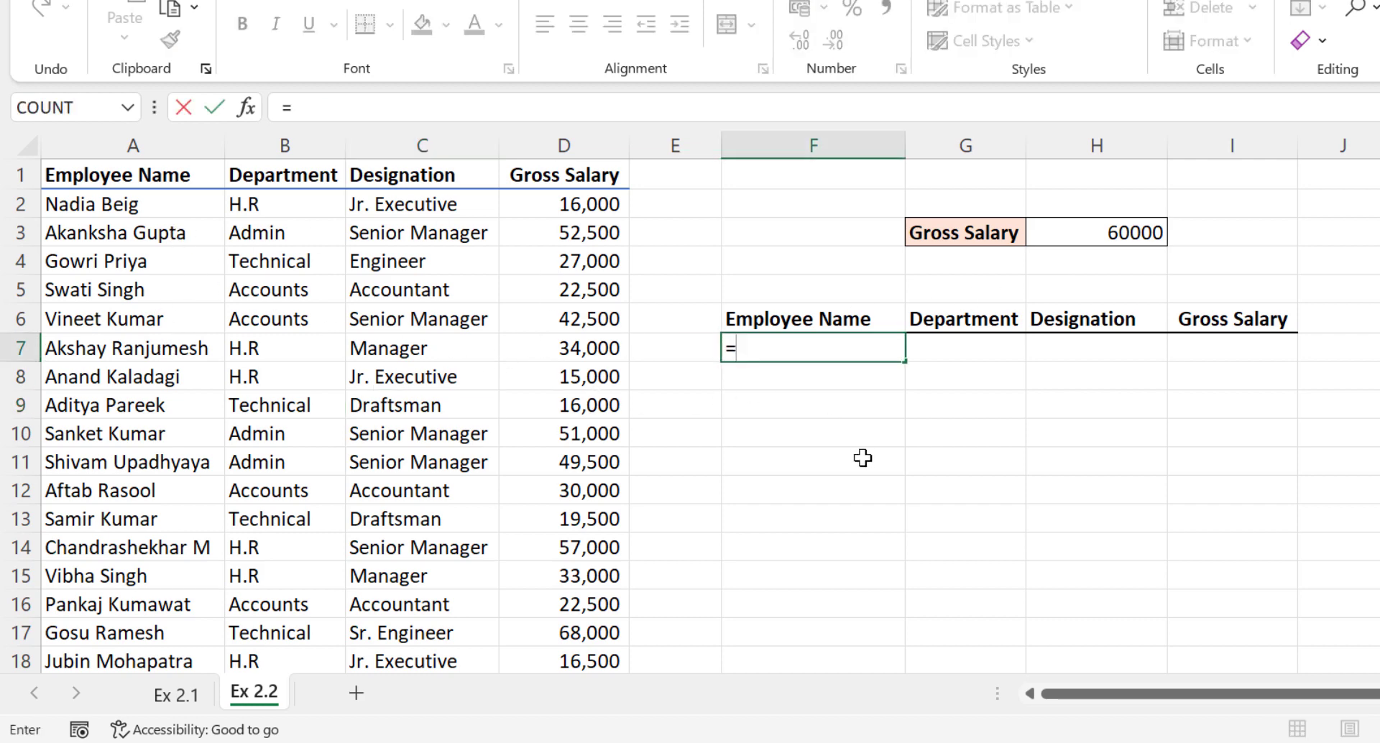
type("FILTER(")
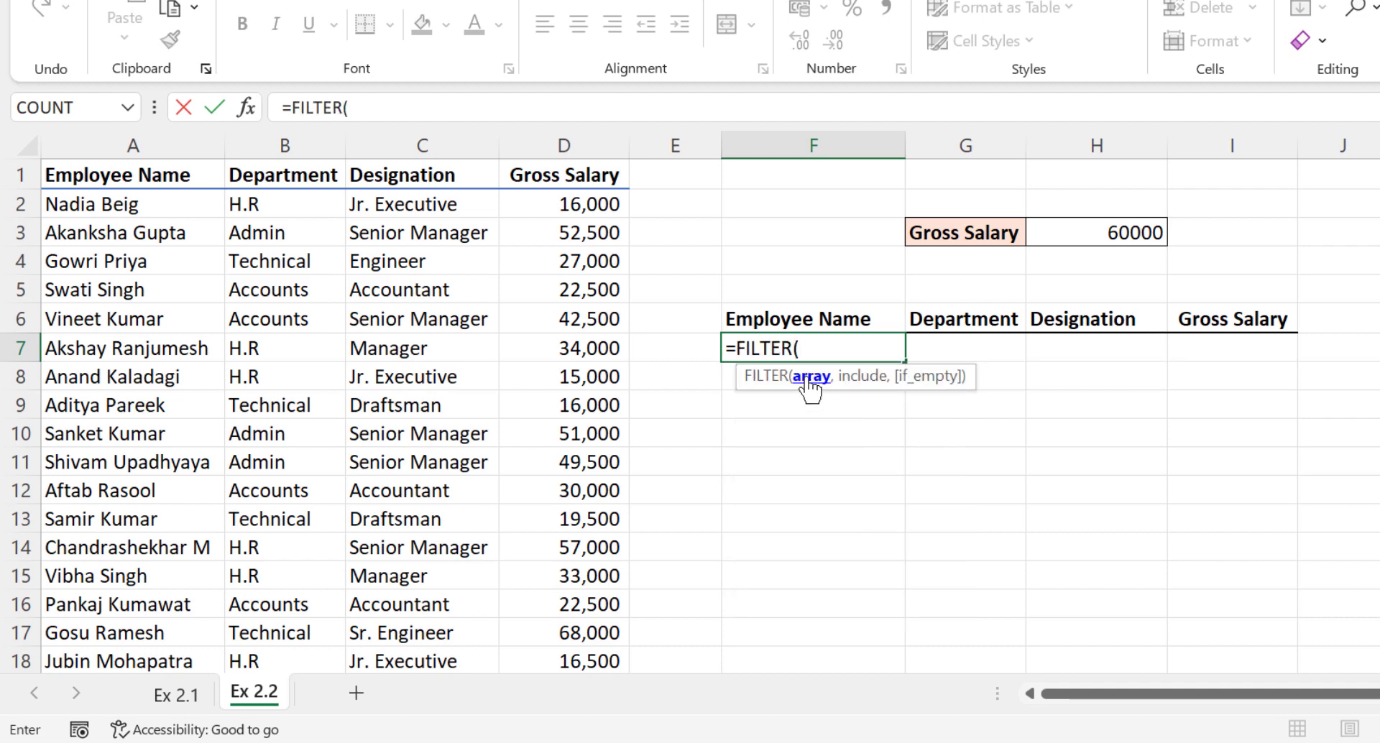
left_click_drag(108, 209, 563, 624)
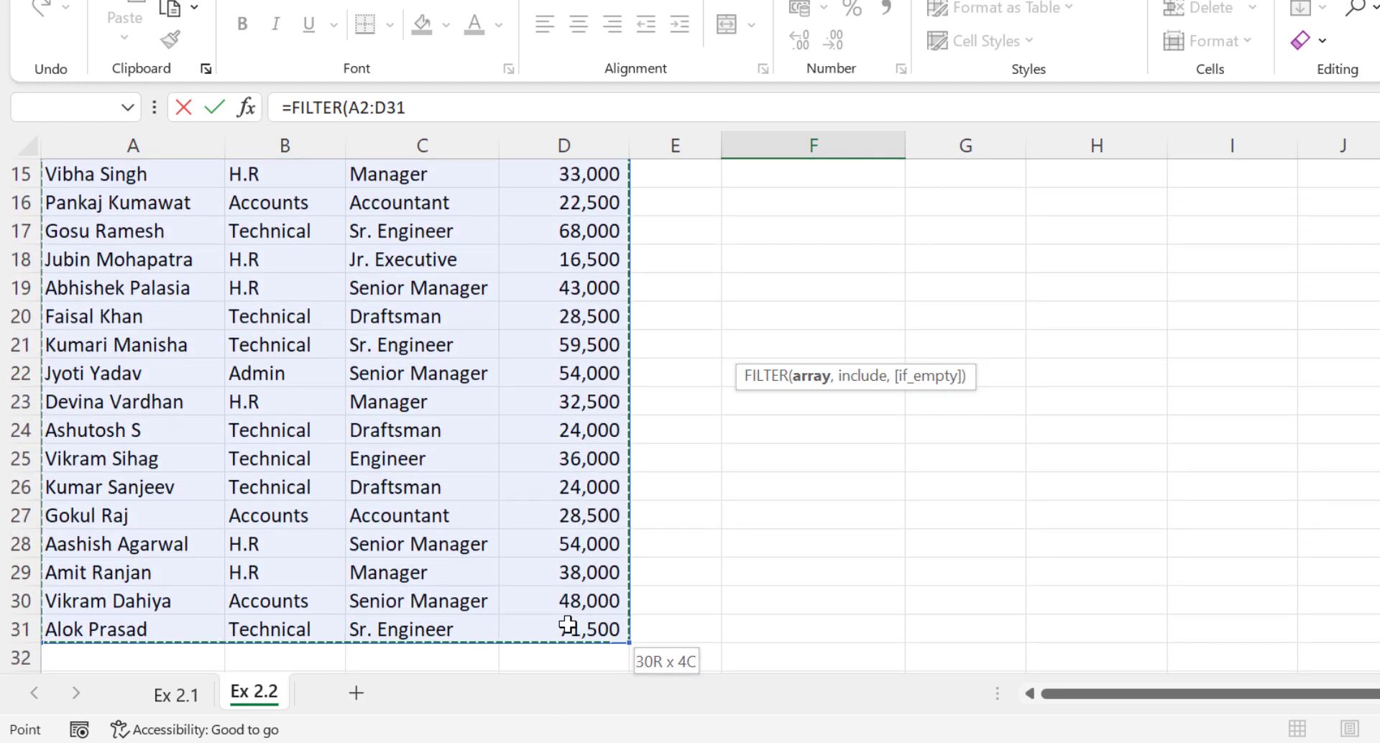
scroll(786, 401, "up", 5)
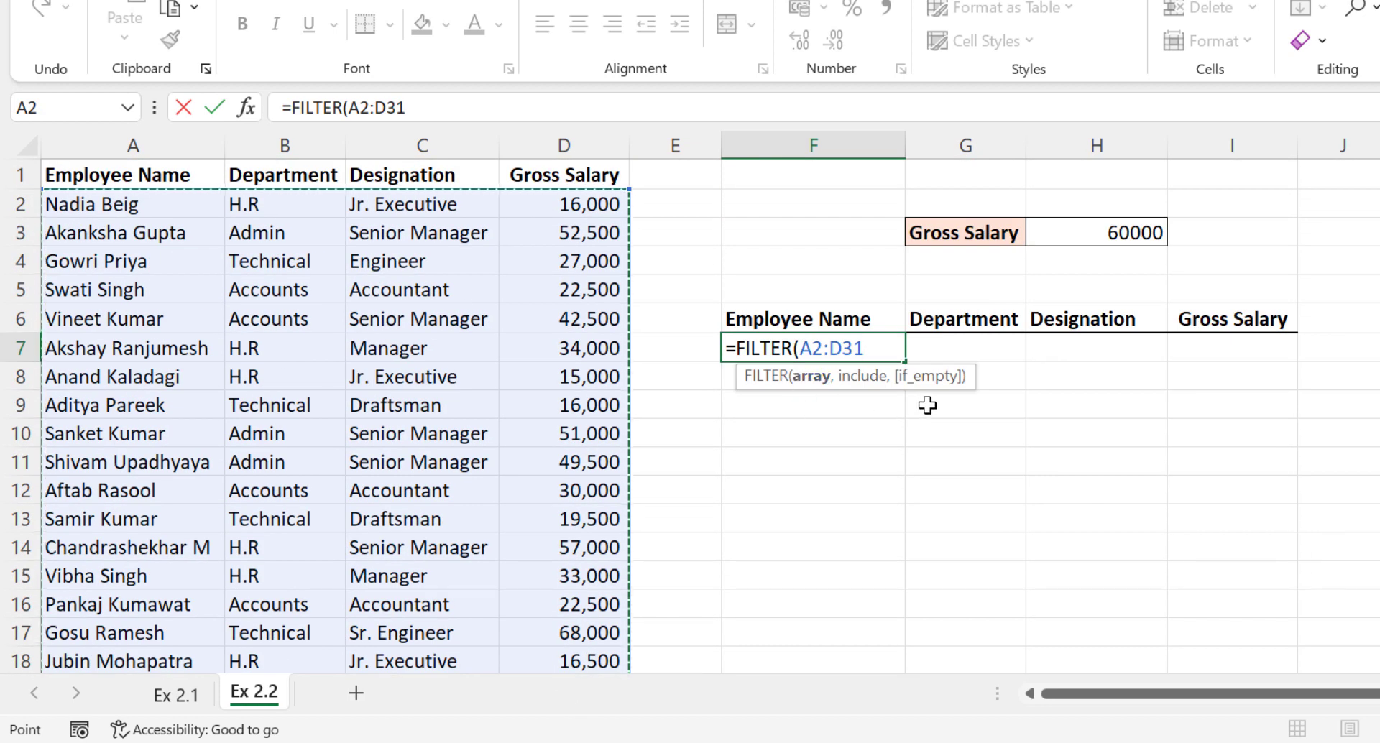
type(",")
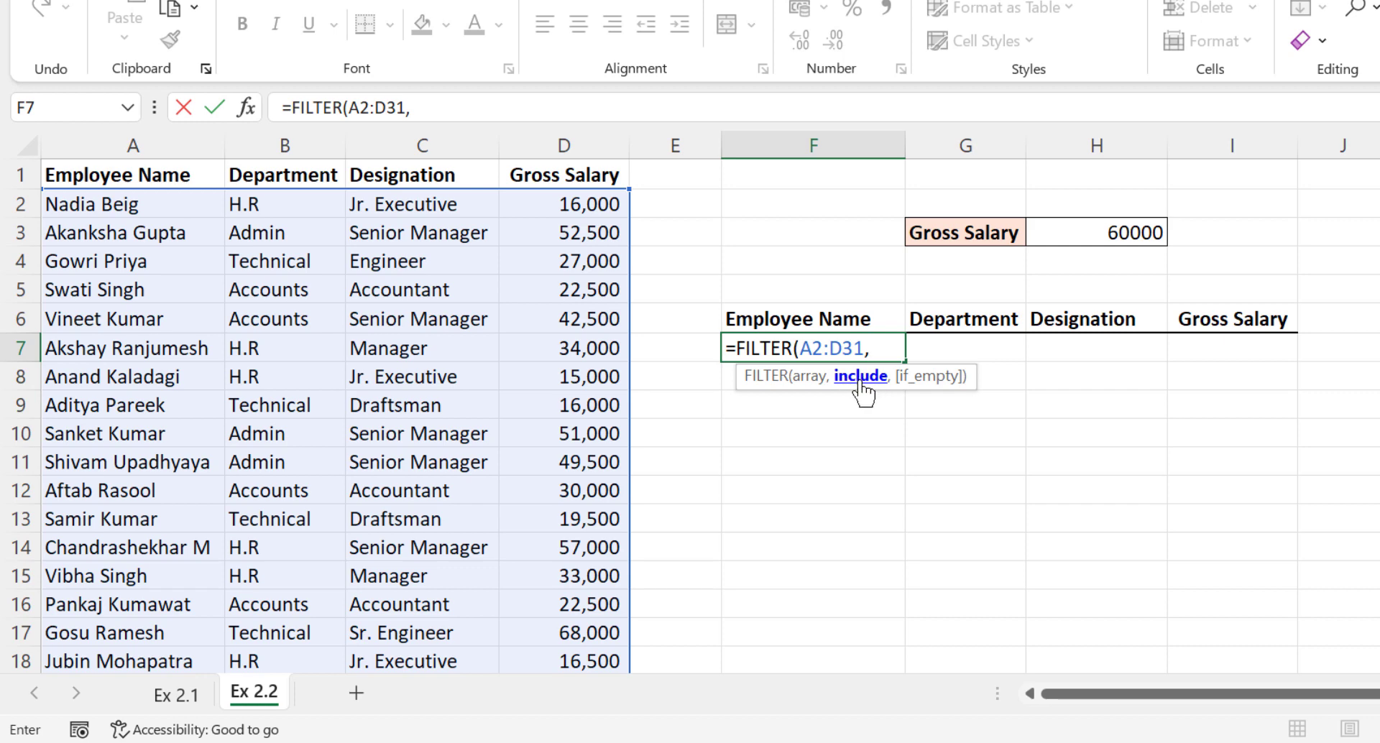
left_click_drag(590, 205, 591, 626)
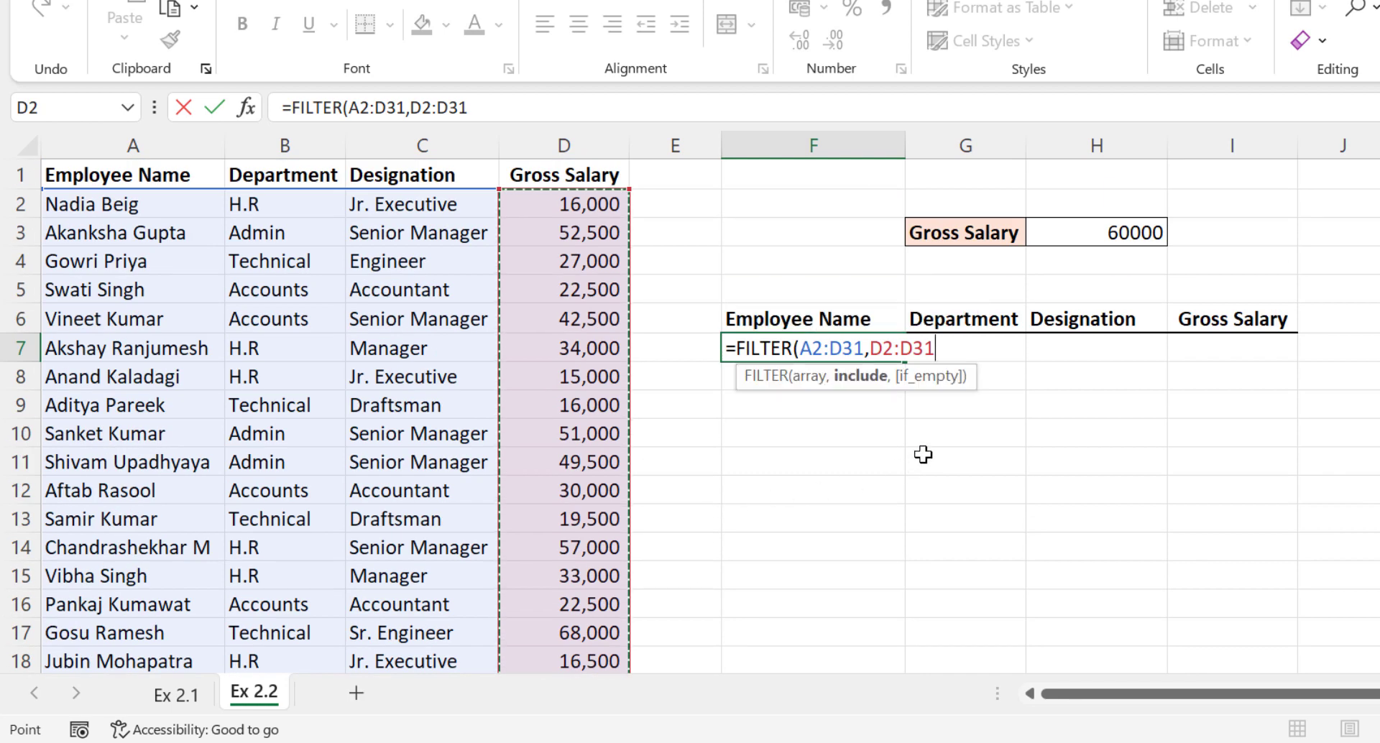
type(">")
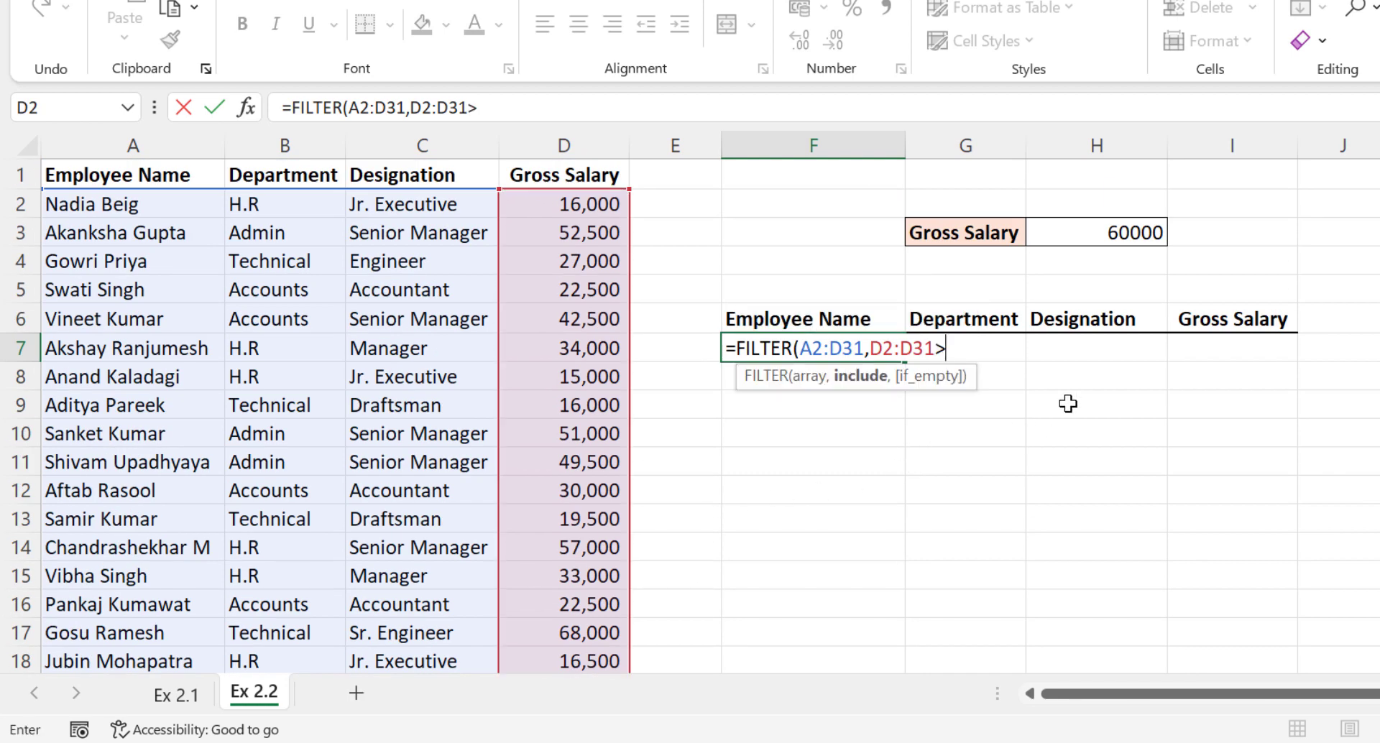
left_click(1118, 234)
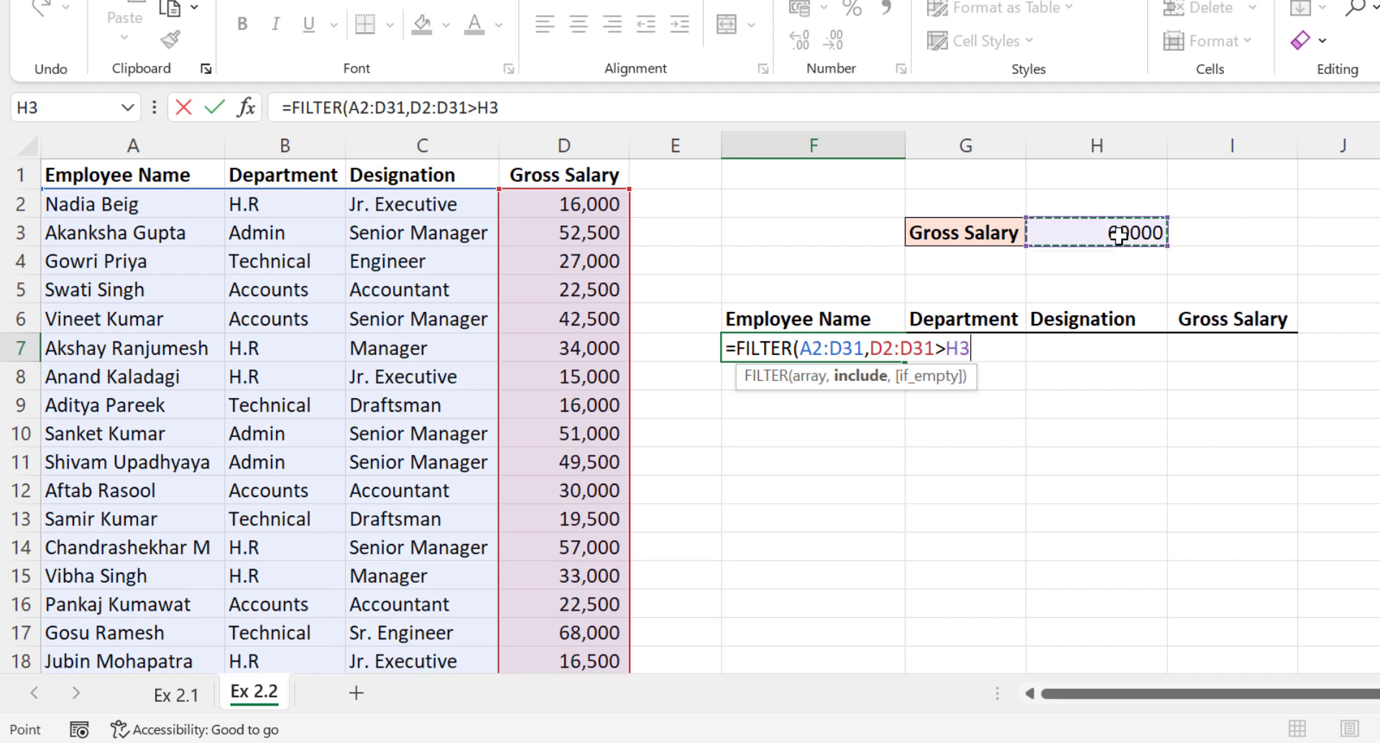
type(",\"No Records")
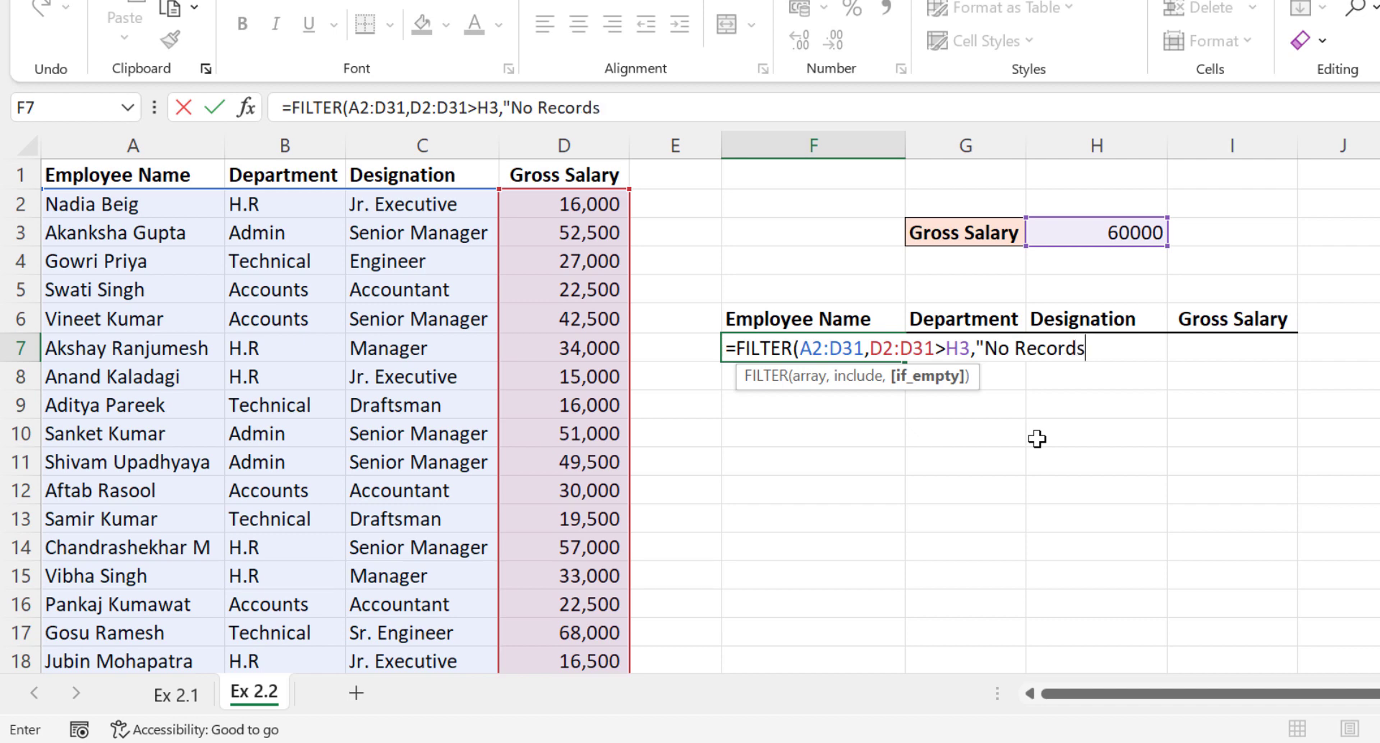
key("Return")
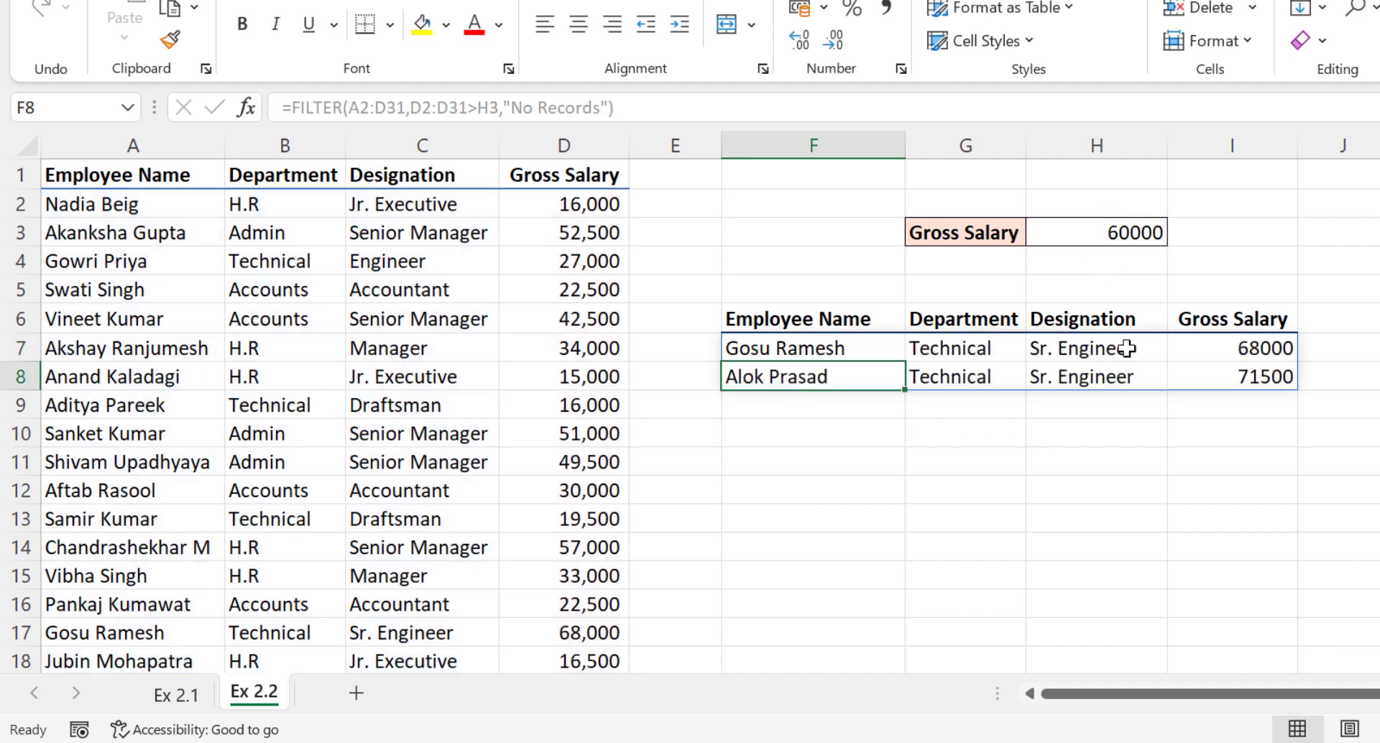
Raise the H3 threshold to 80000 and check that F7's filter shows No Records.
left_click(1103, 235)
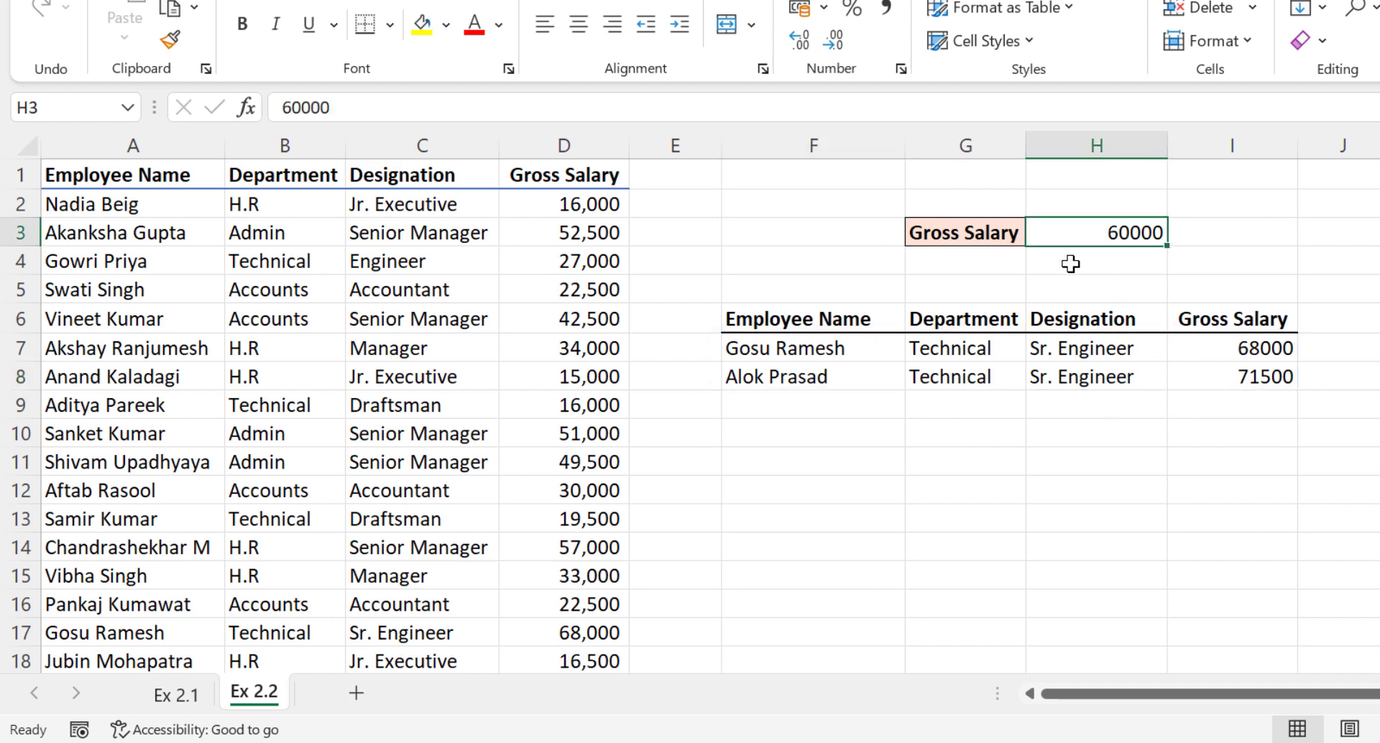
key("F2")
type("8")
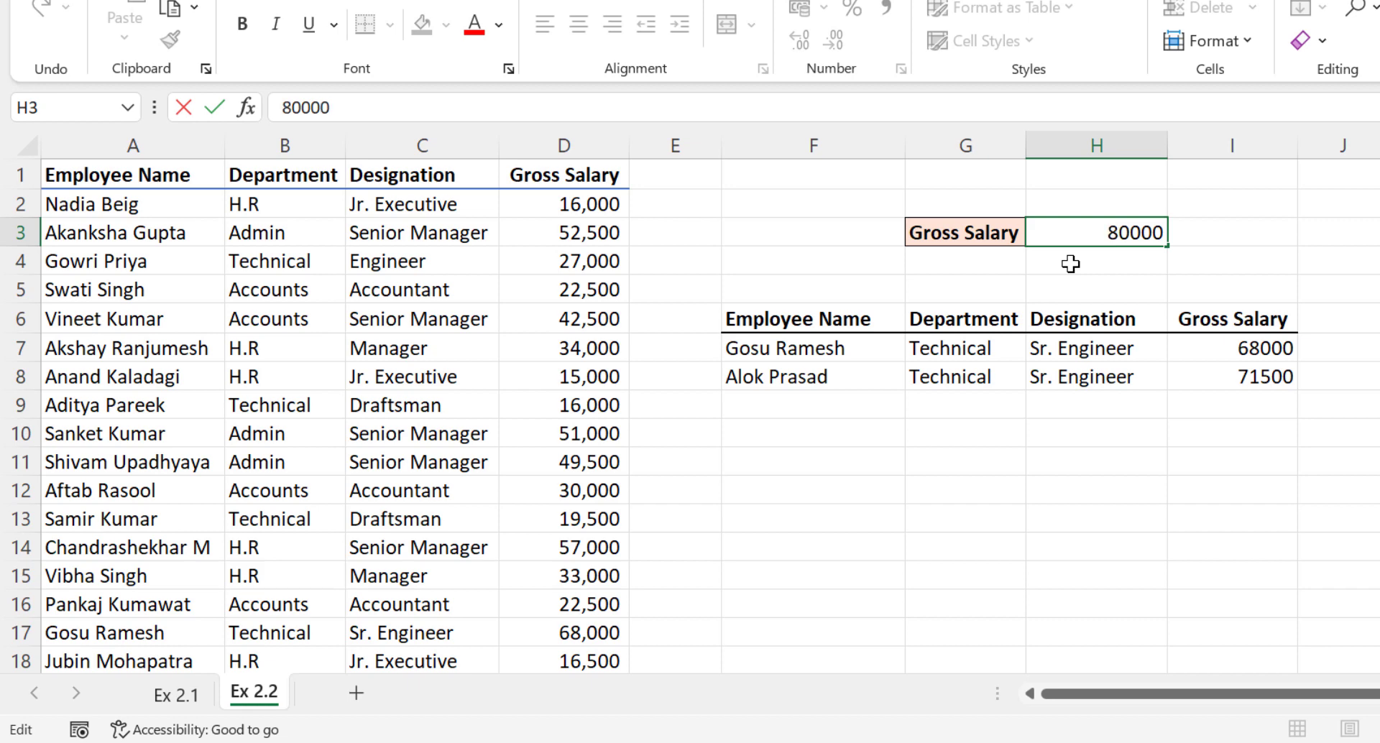
key("Return")
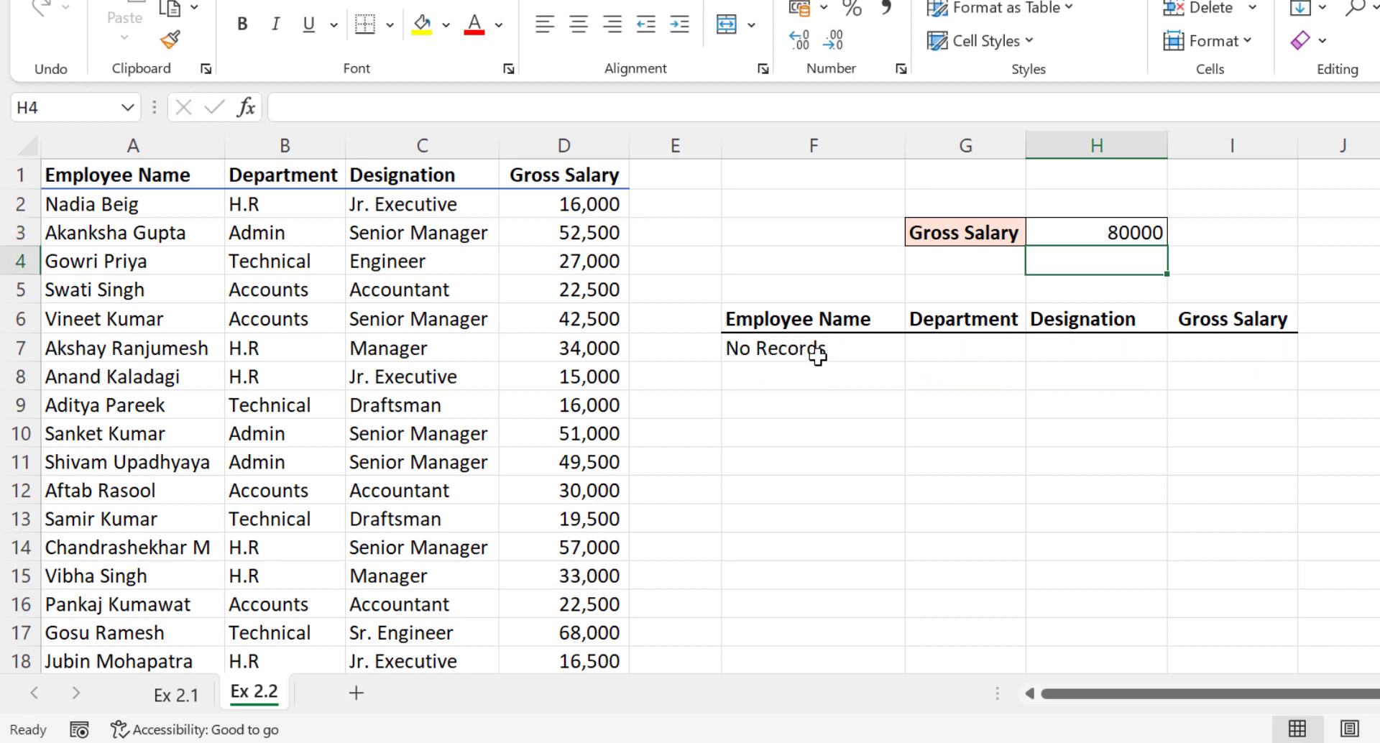
left_click(839, 354)
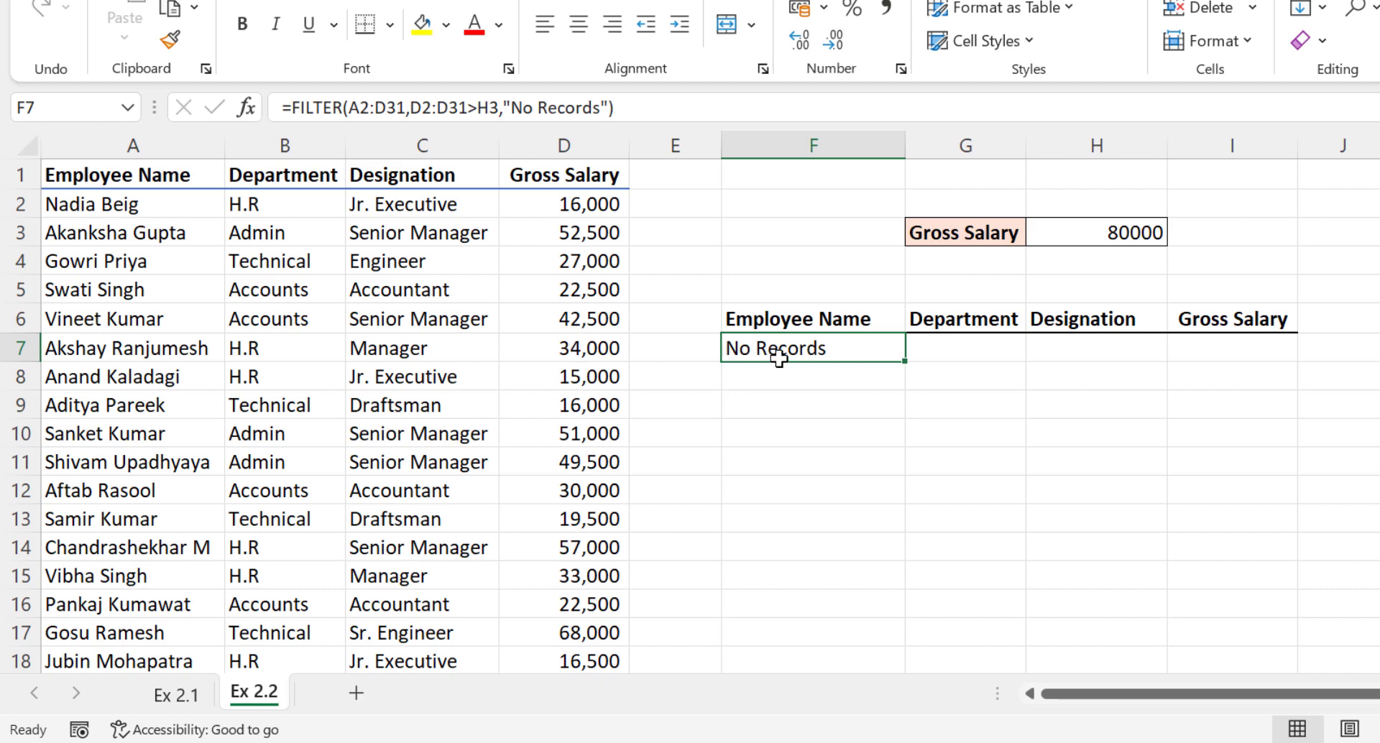
Lower the H3 threshold to 25000 and begin editing F7's salary comparison.
left_click(1138, 230)
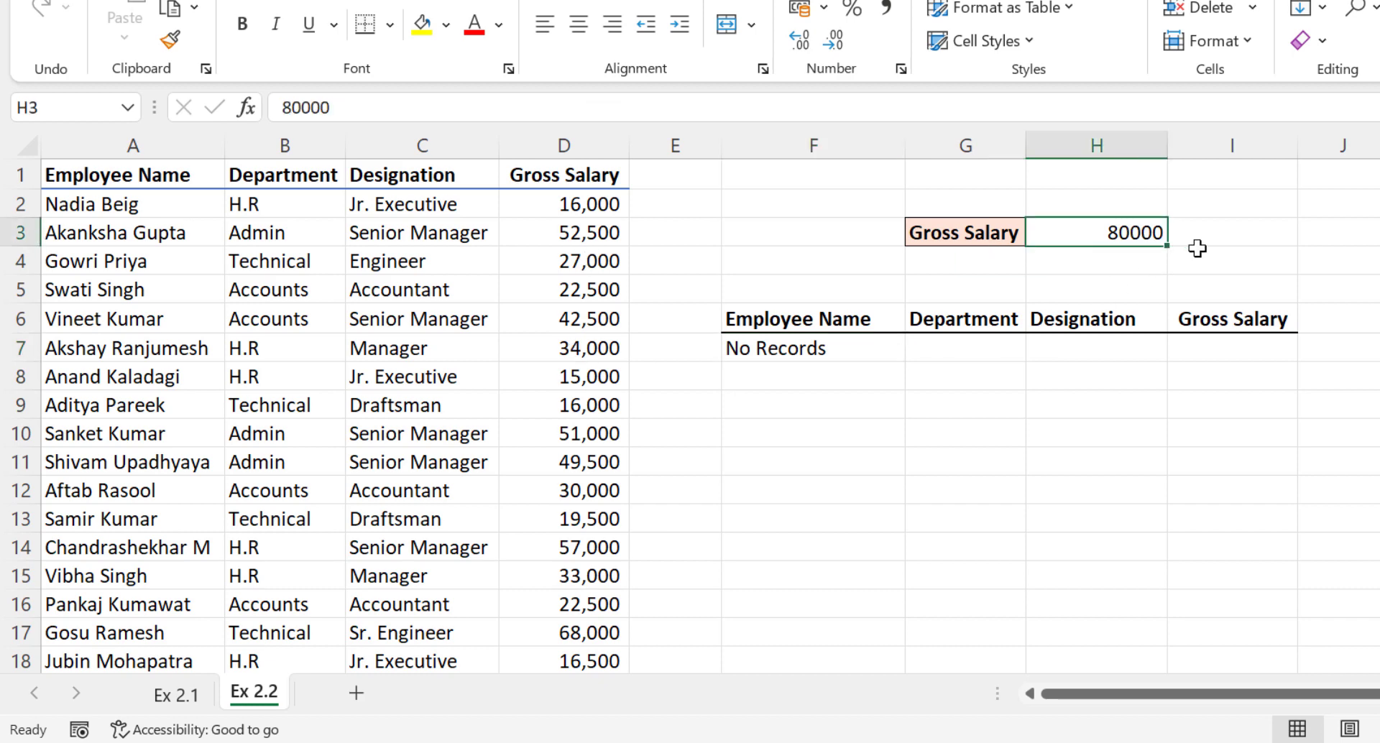
type("25")
key("Return")
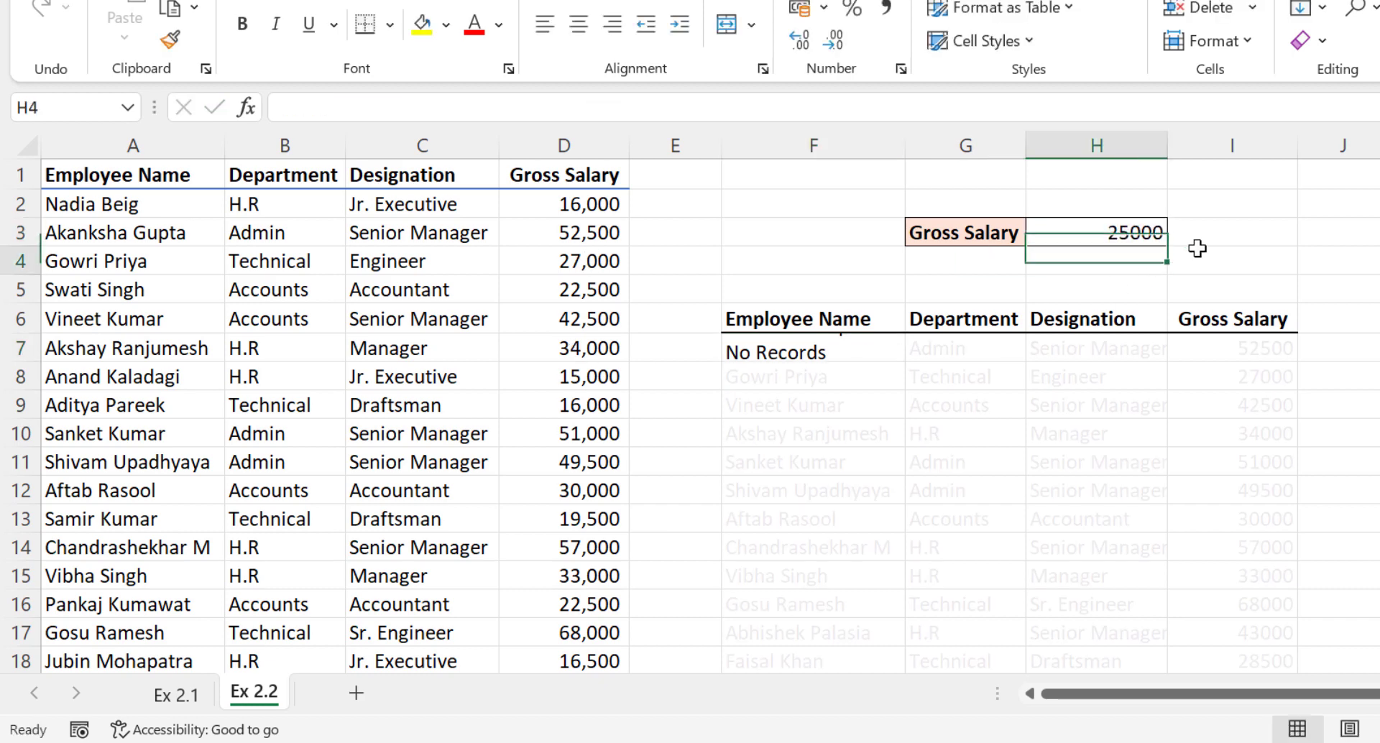
left_click(824, 345)
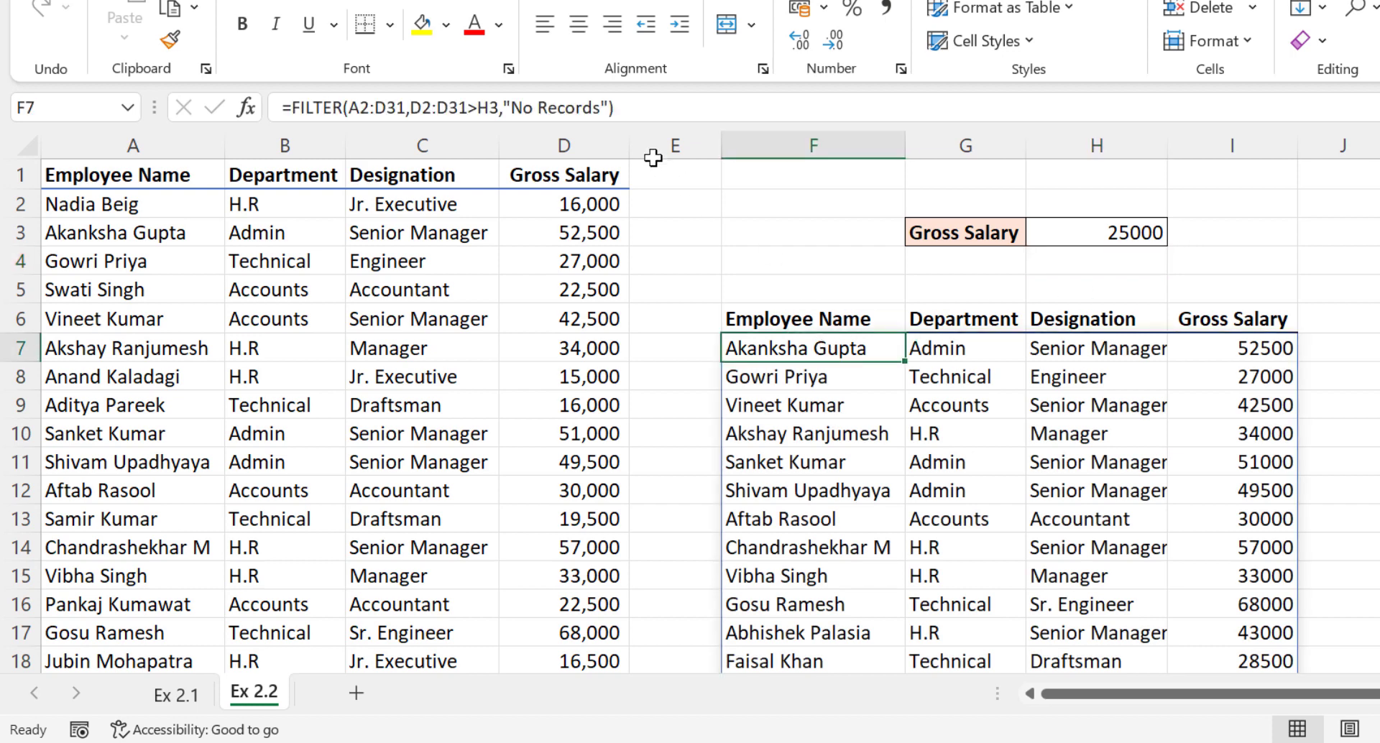
left_click(476, 108)
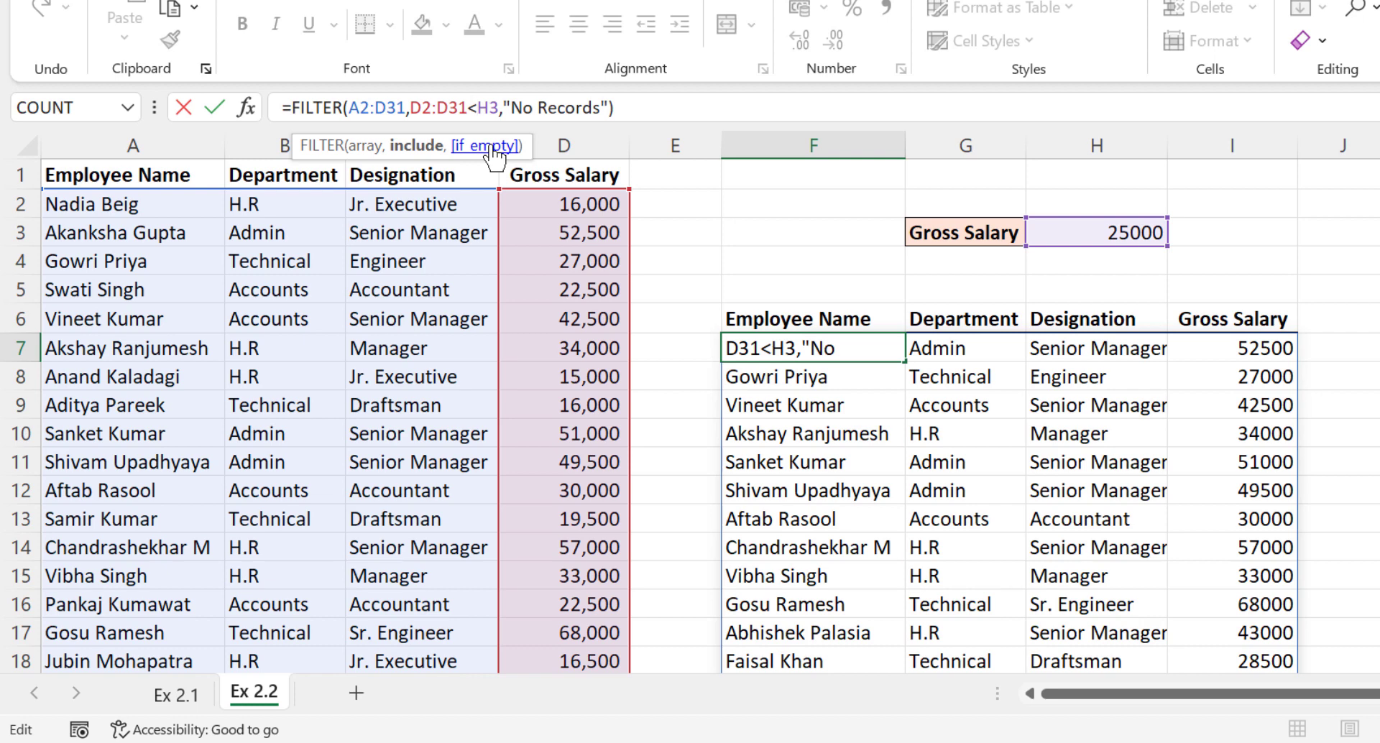
Change F7's condition to salaries less than H3 and set H3 to 10000.
key("Return")
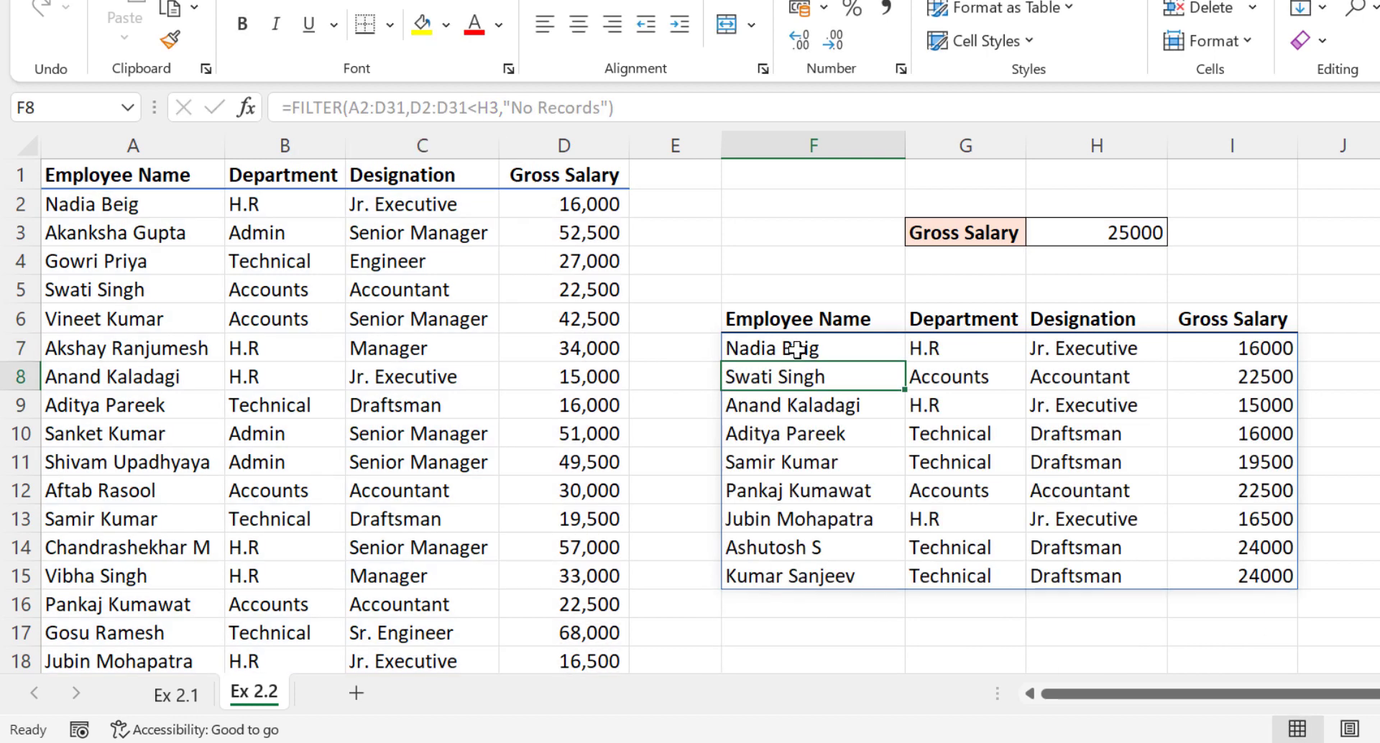
left_click(1126, 233)
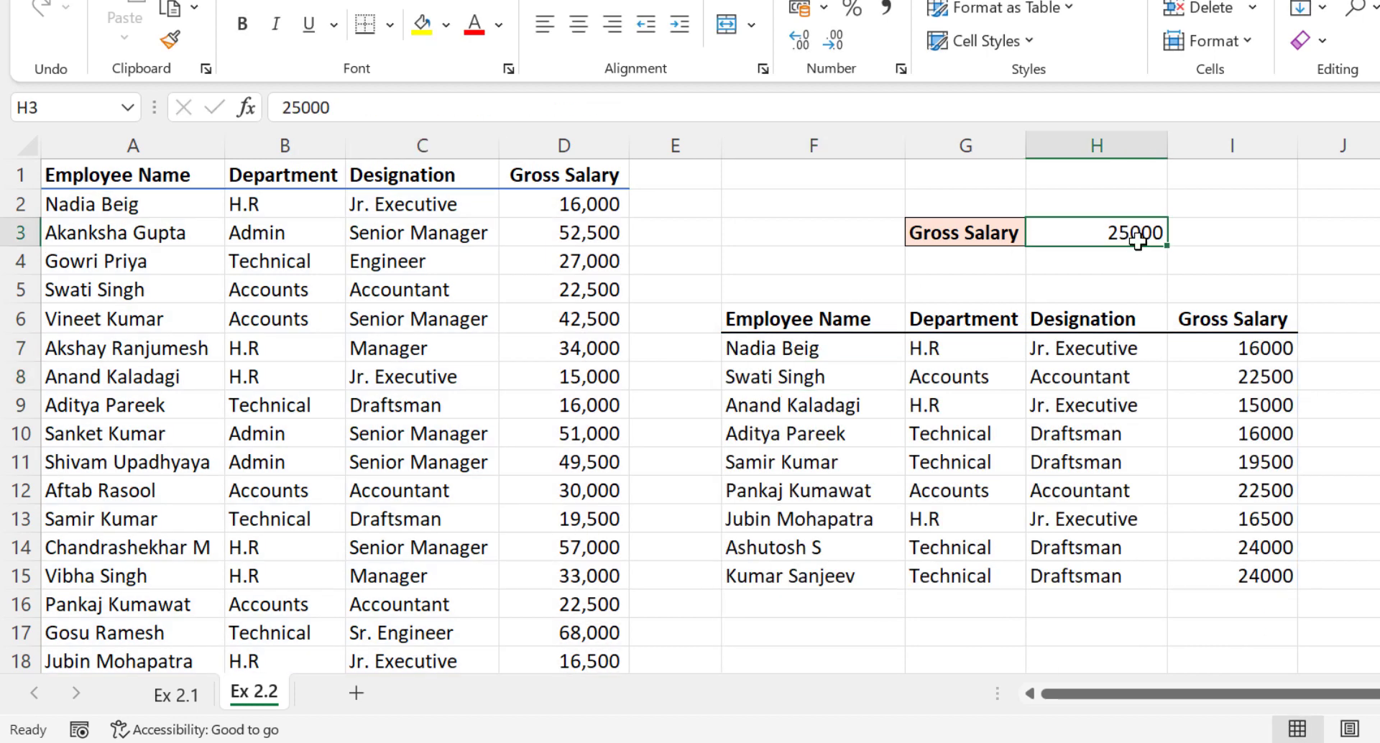
type("10")
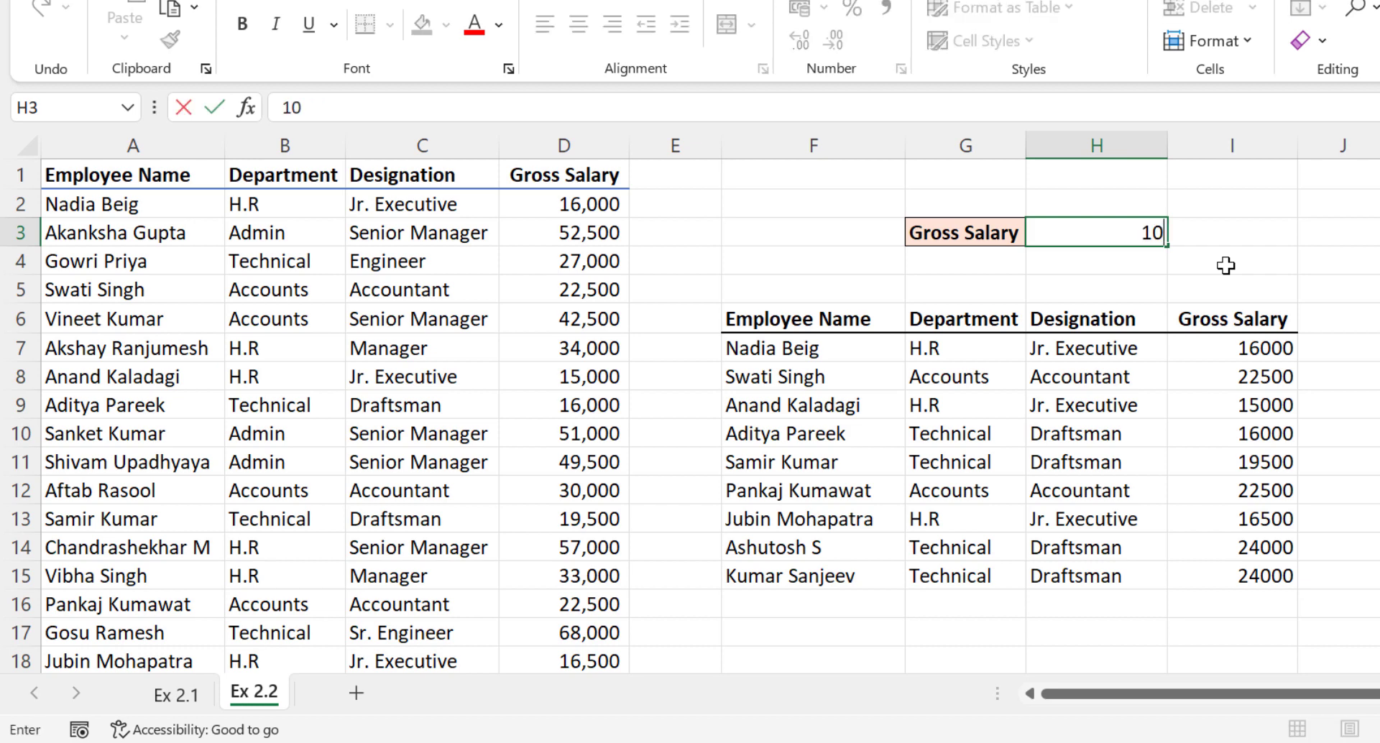
type("000")
key("Return")
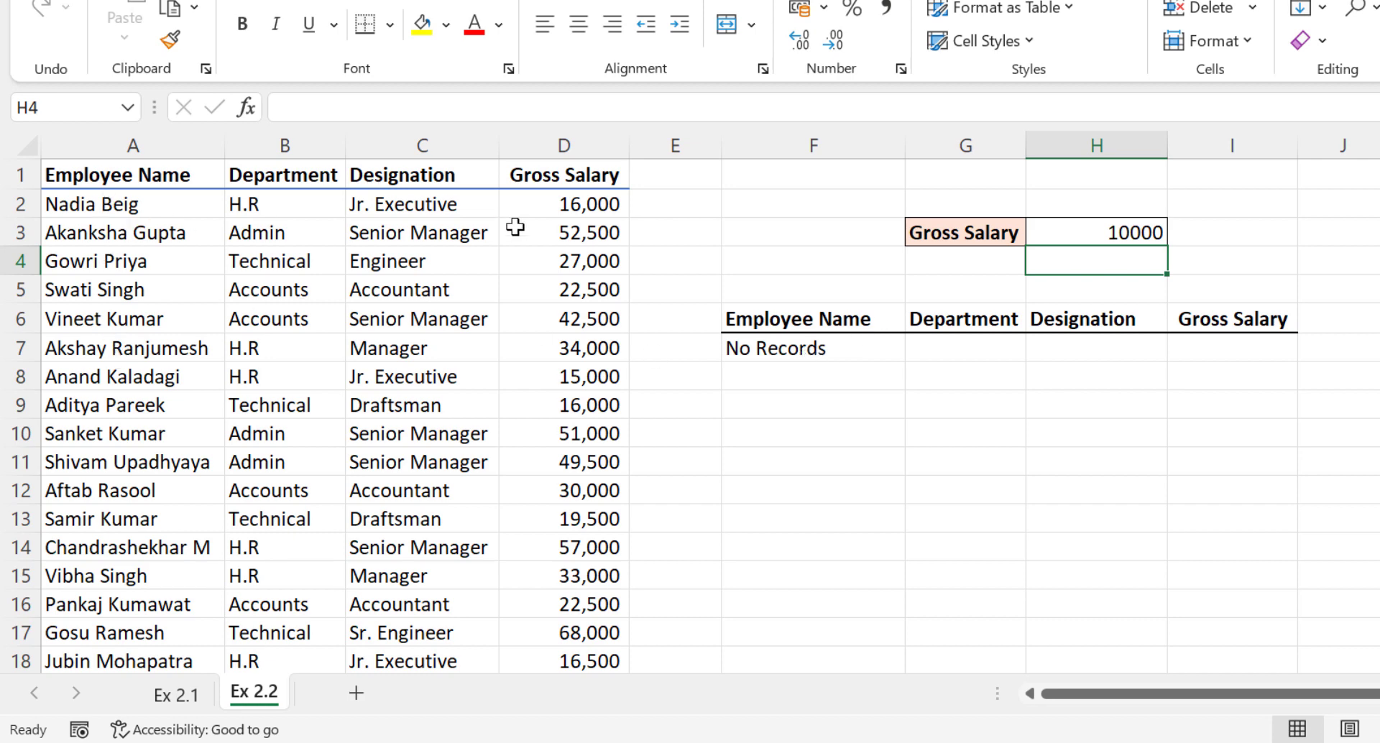
scroll(271, 430, "down", 3)
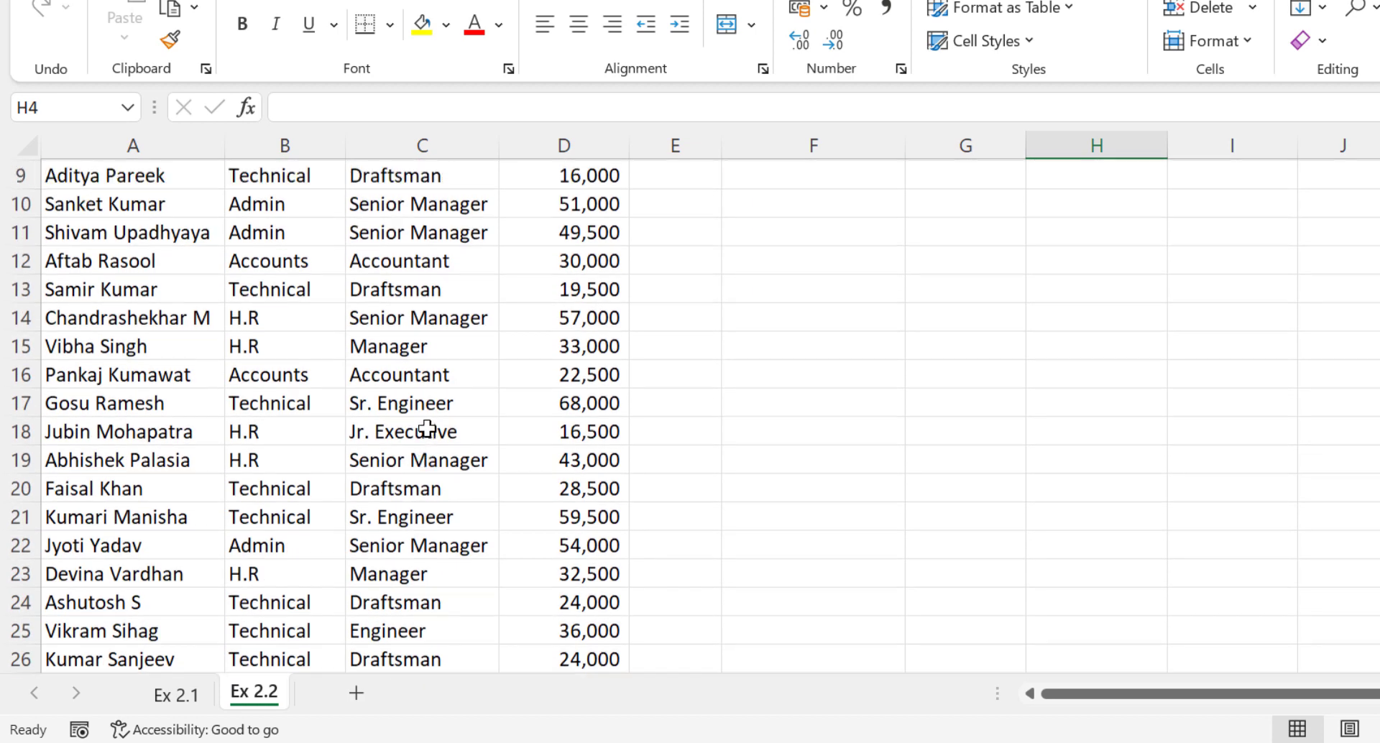
scroll(446, 430, "up", 3)
left_click(1079, 235)
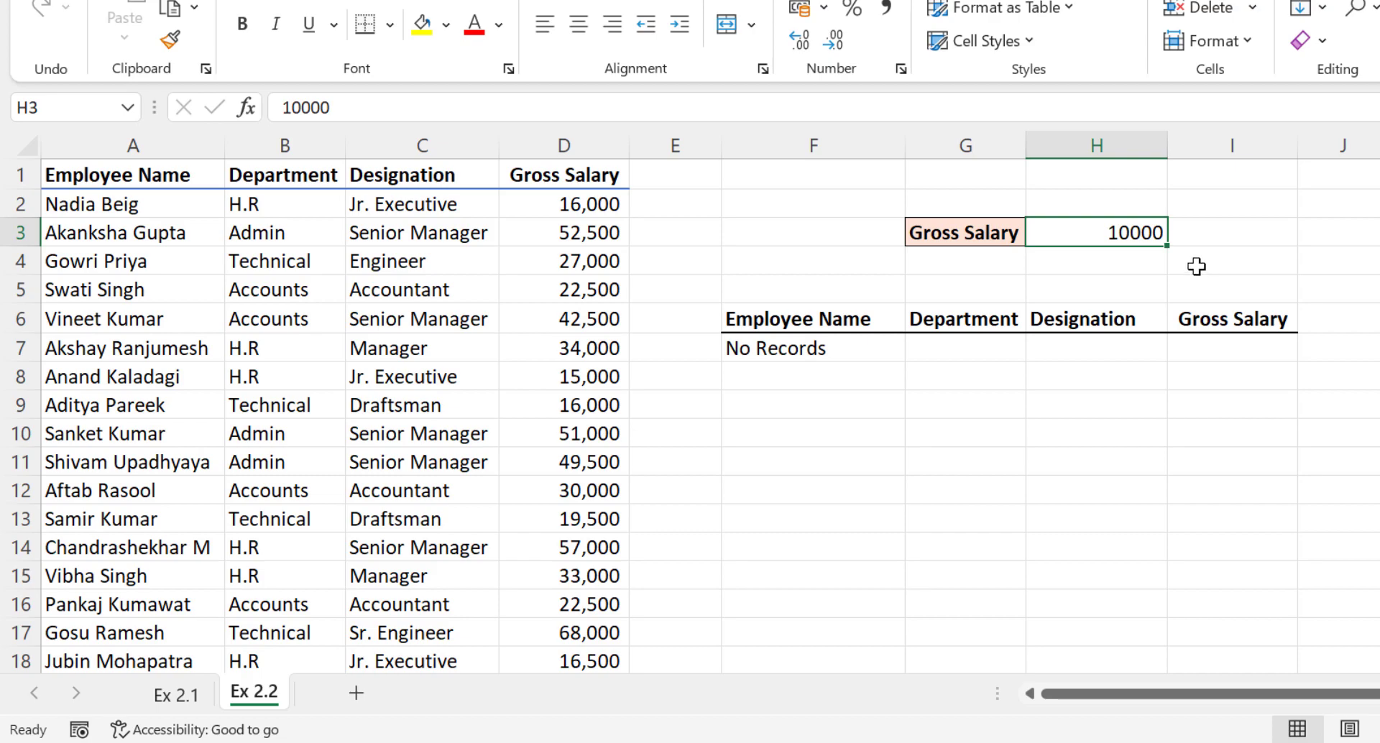
Set the H3 salary threshold to 20000.
type("20")
key("Return")
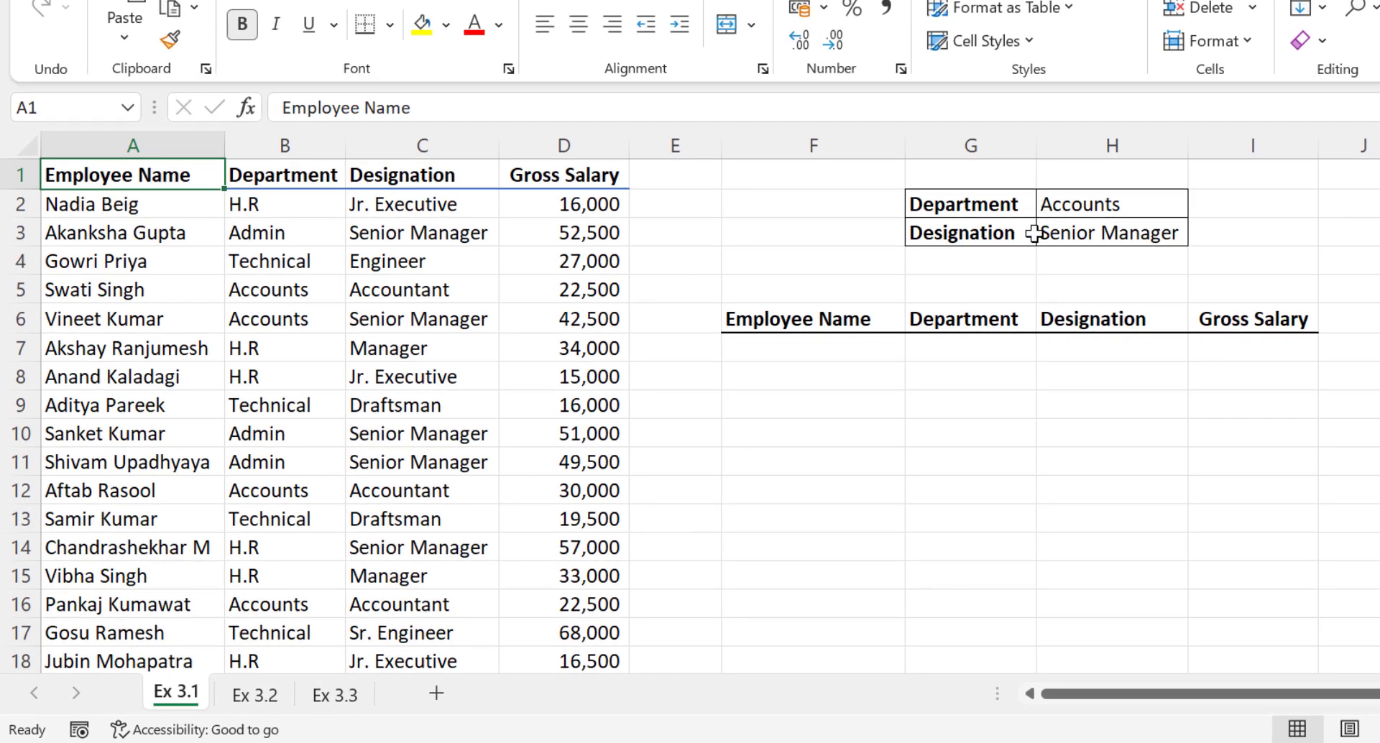
Start =FILTER in F7 on A2:D31 with the department condition (B2:B31=H2).
left_click(760, 352)
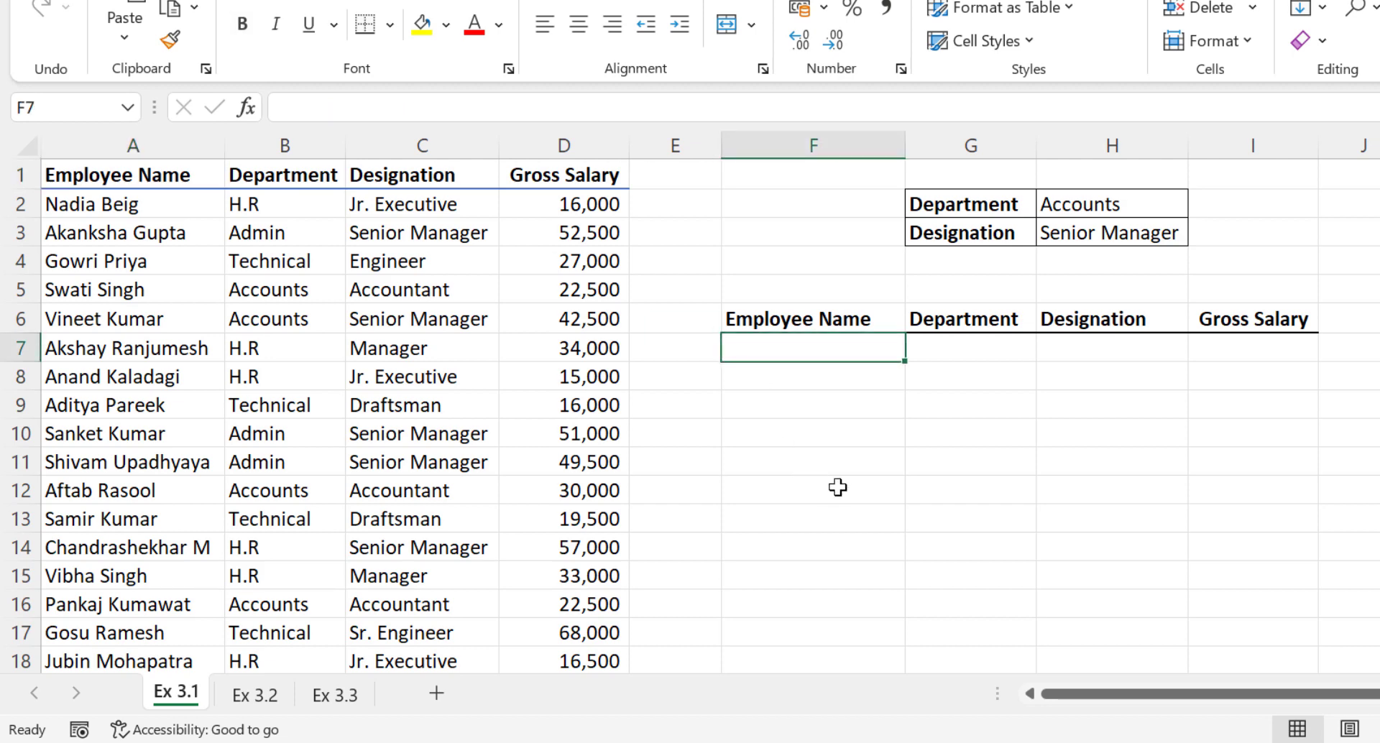
type("=F")
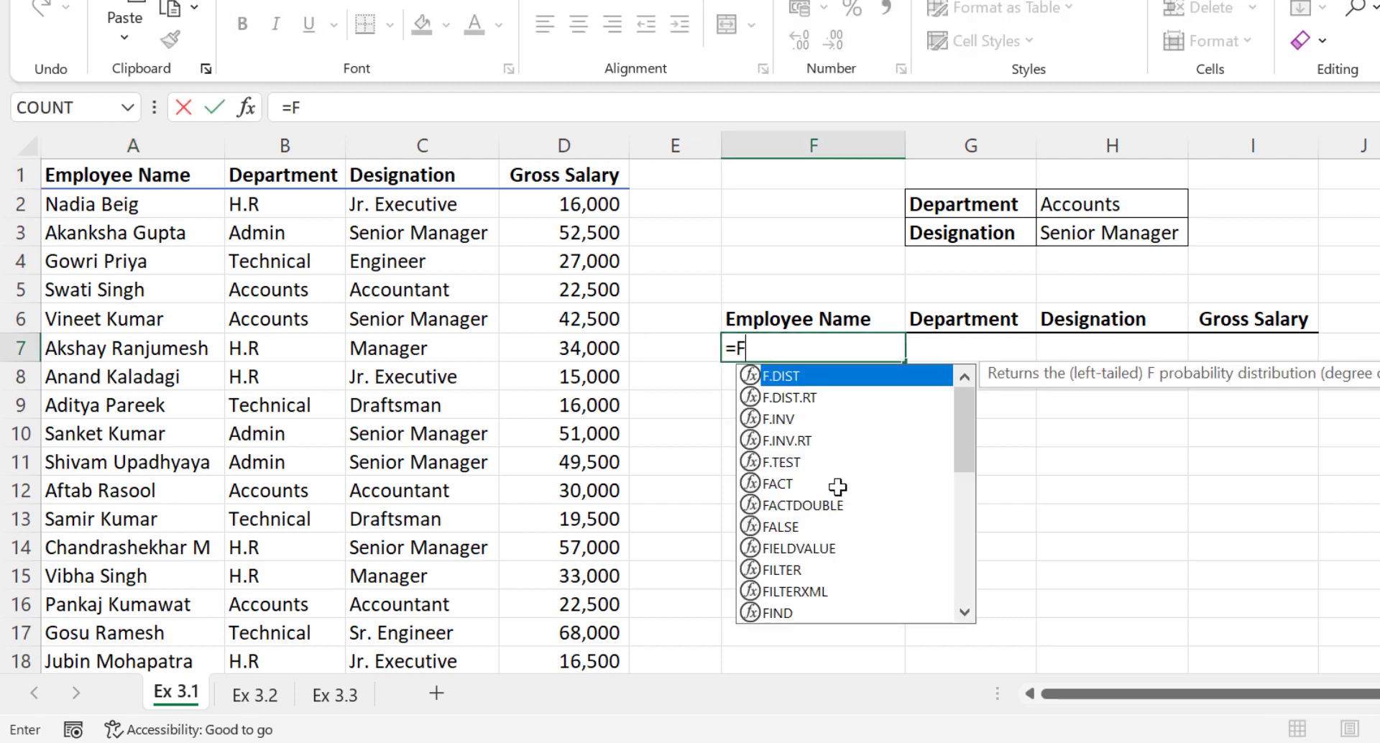
type("ILTER(")
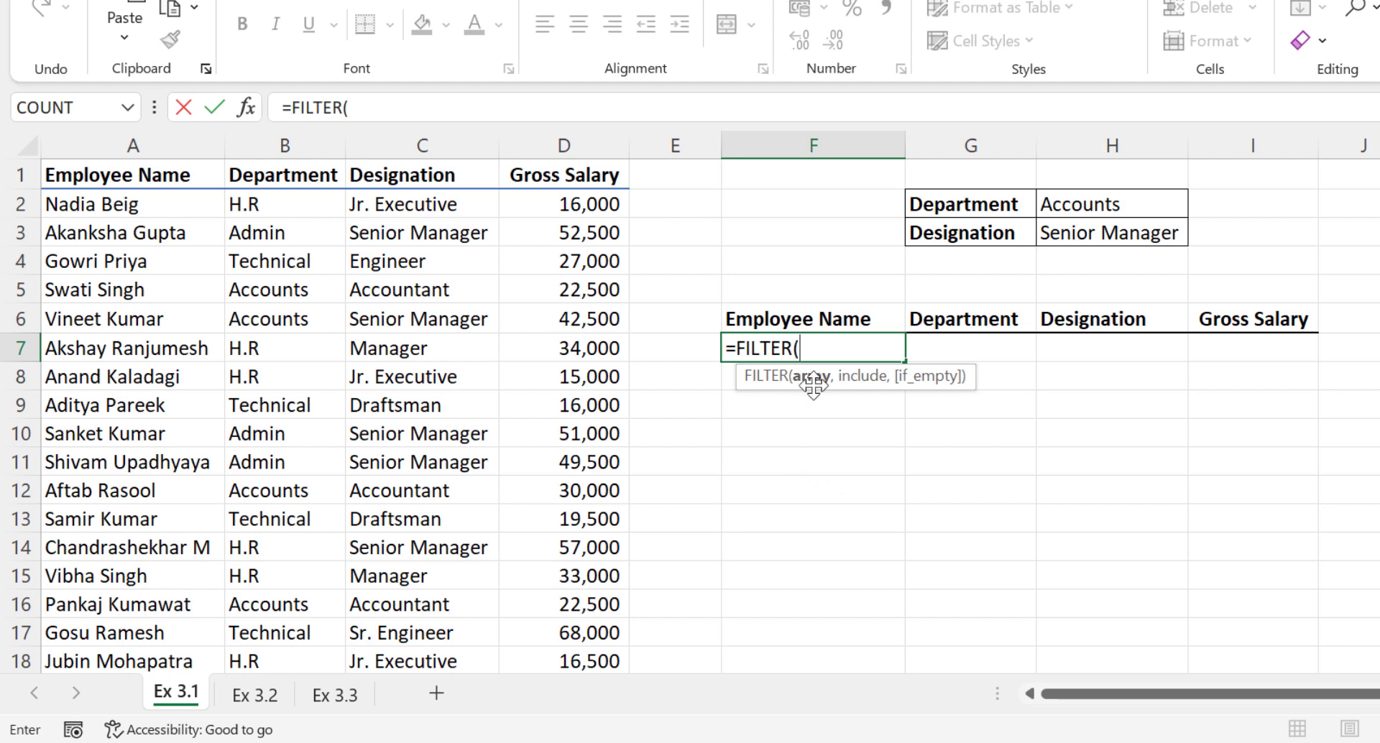
left_click_drag(173, 210, 570, 619)
scroll(712, 482, "up", 5)
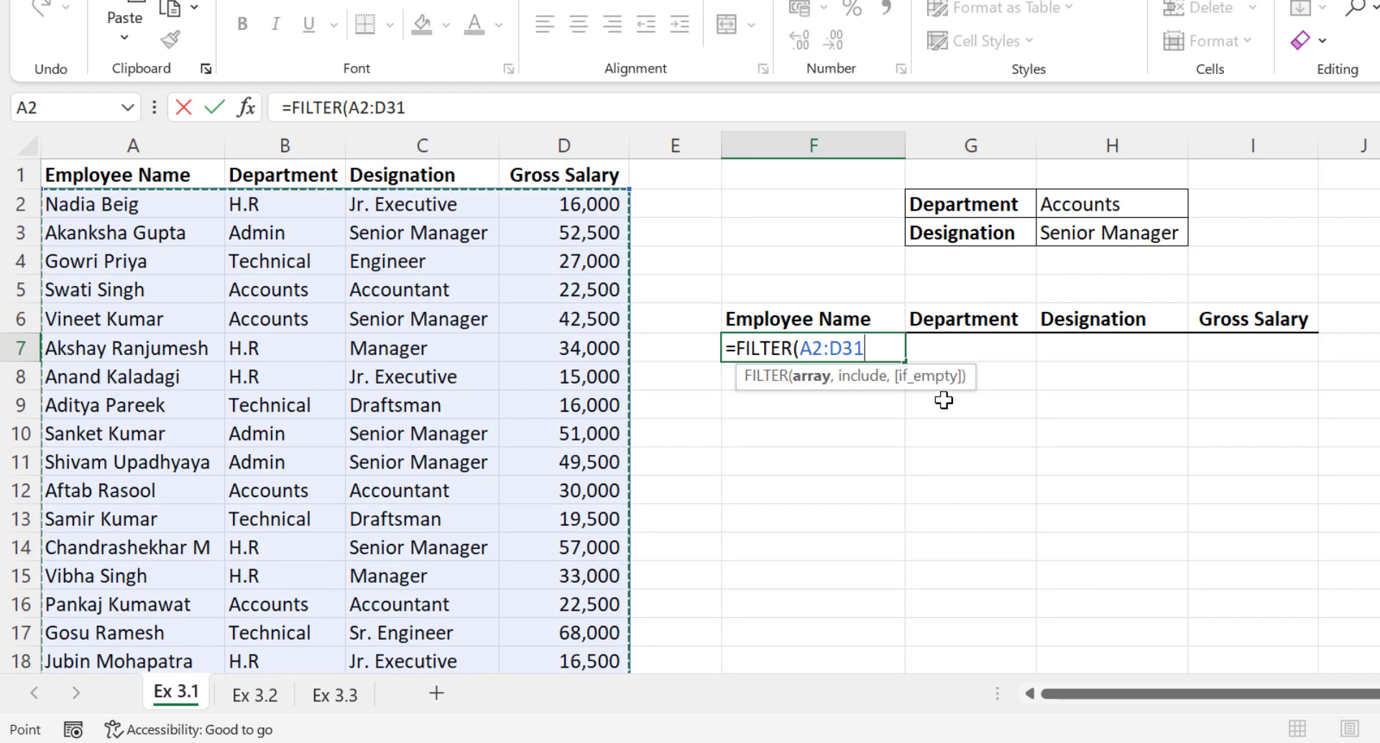
type(",(")
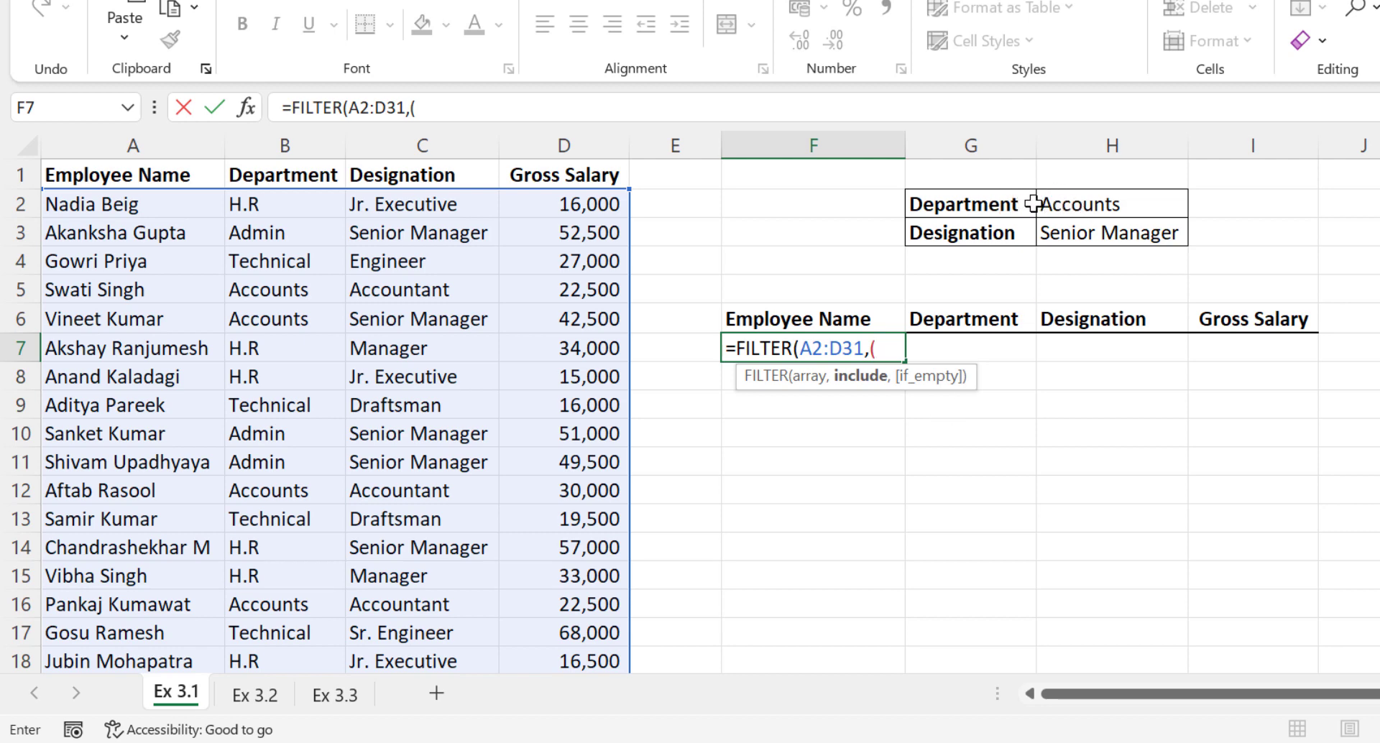
left_click_drag(294, 202, 292, 617)
scroll(404, 453, "up", 5)
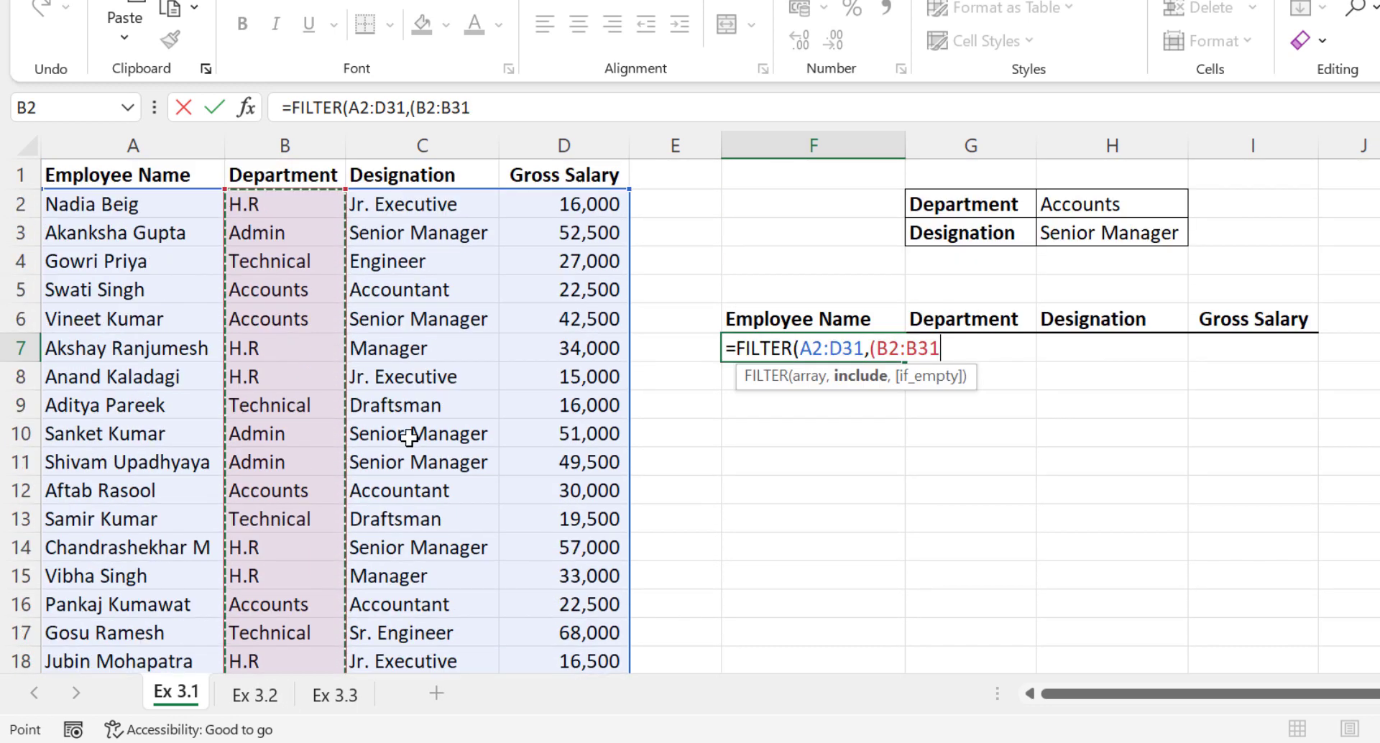
type("=")
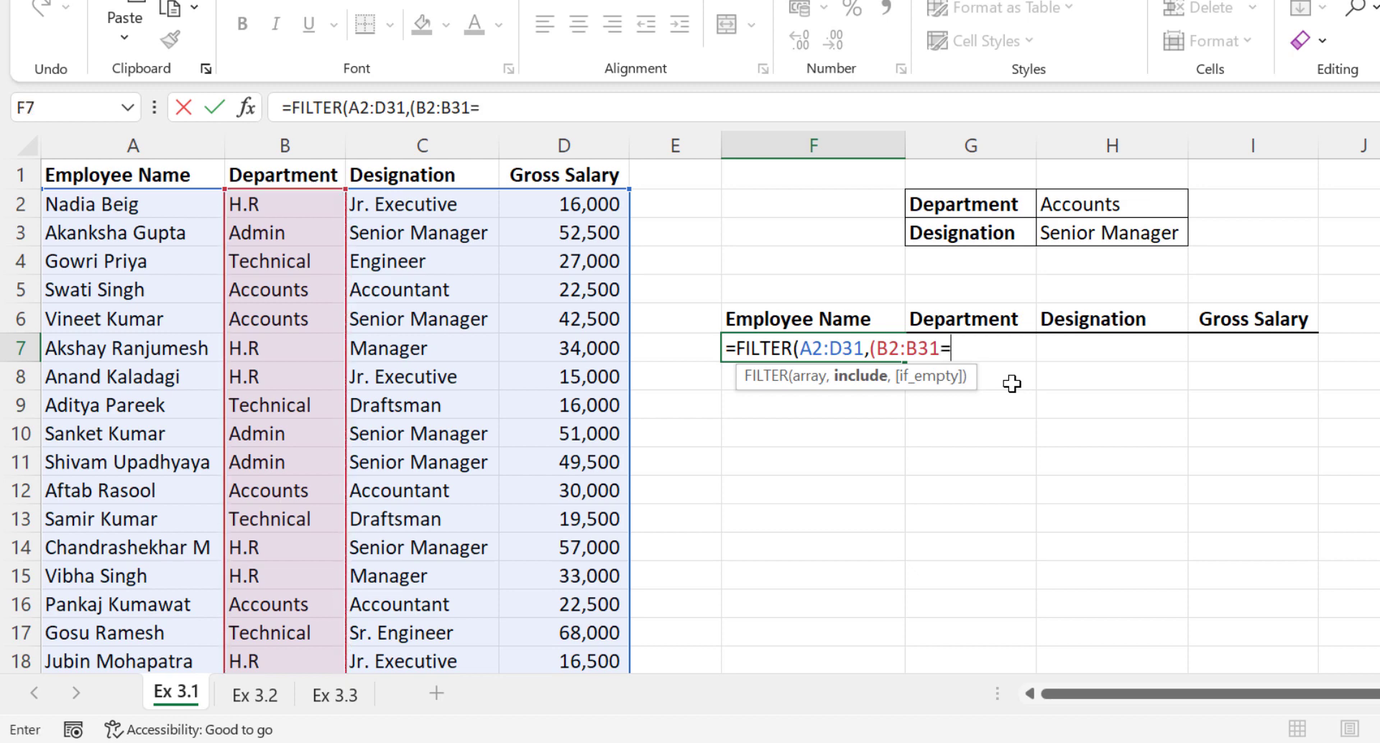
left_click(1101, 200)
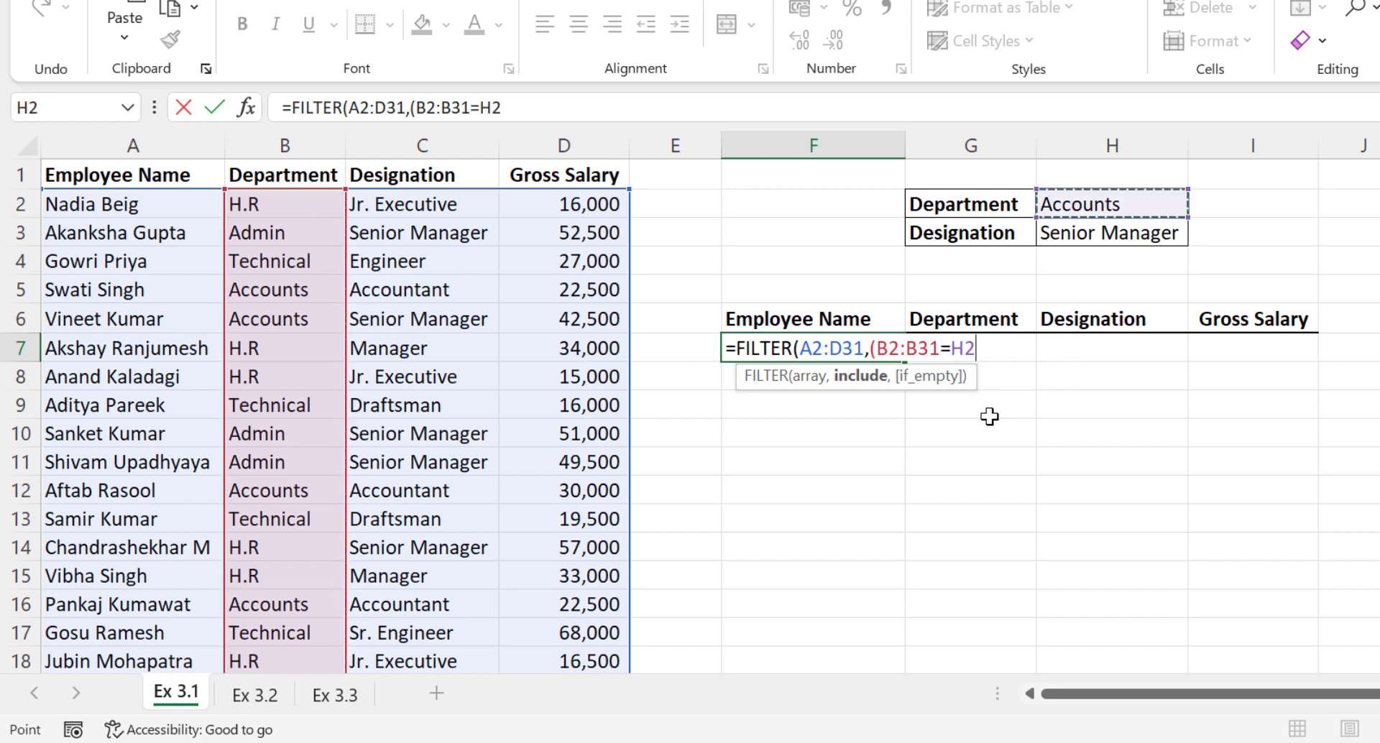
type(")*(")
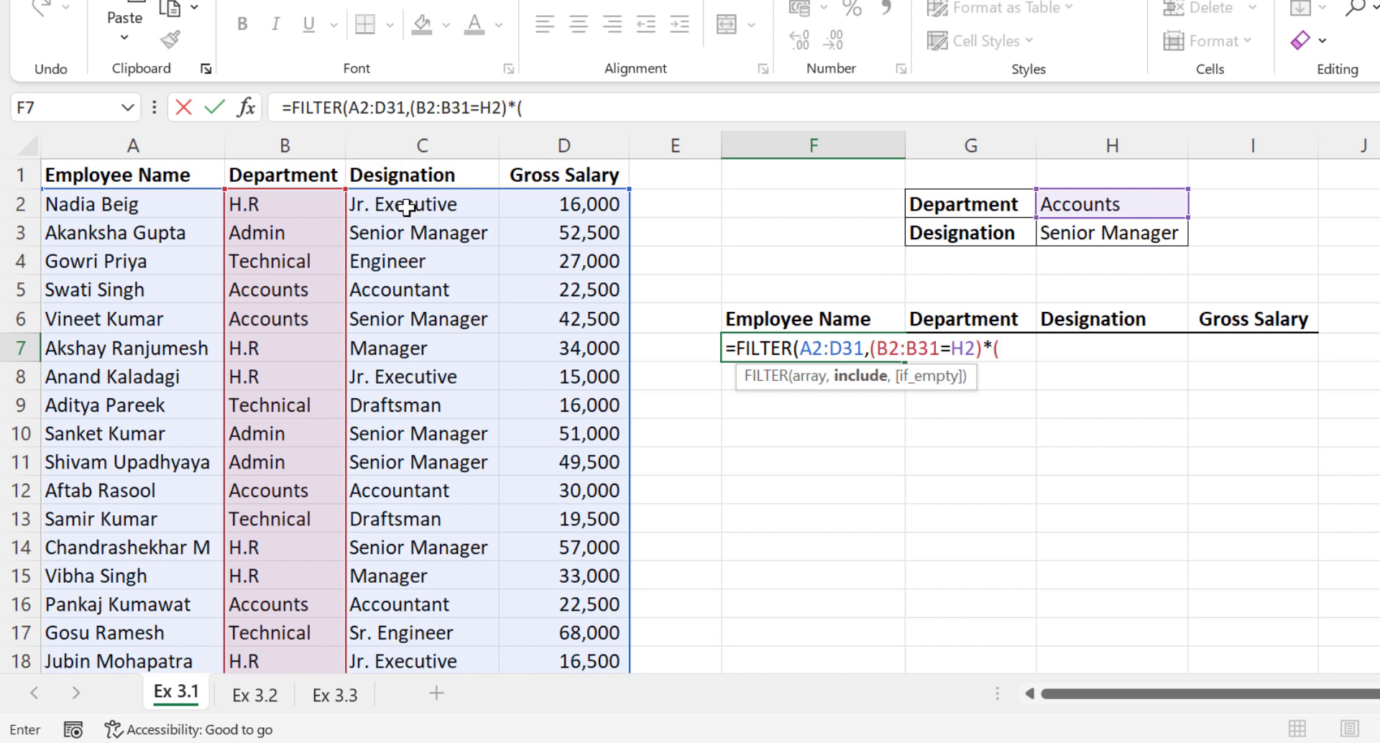
Add the designation condition *(C2:C31=H3) and commit the formula.
left_click_drag(407, 207, 412, 631)
scroll(992, 381, "up", 5)
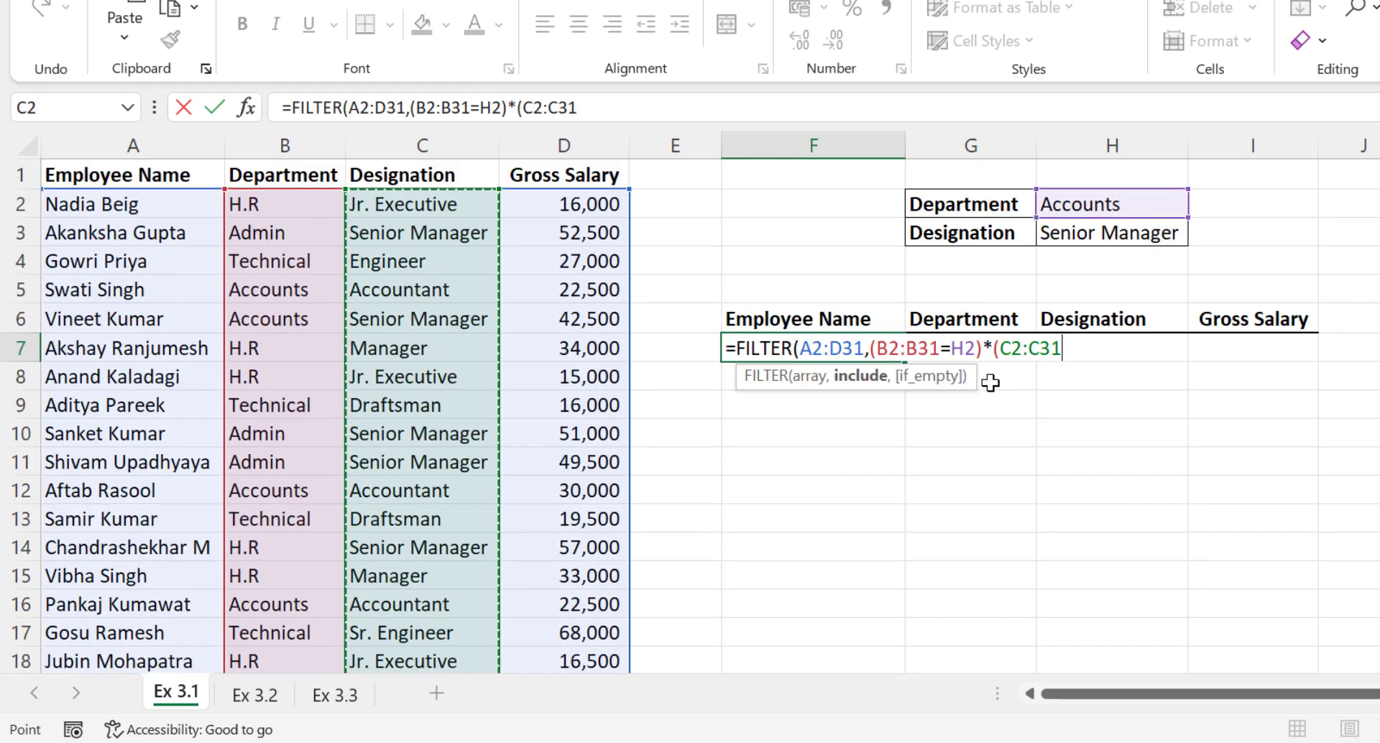
type("=")
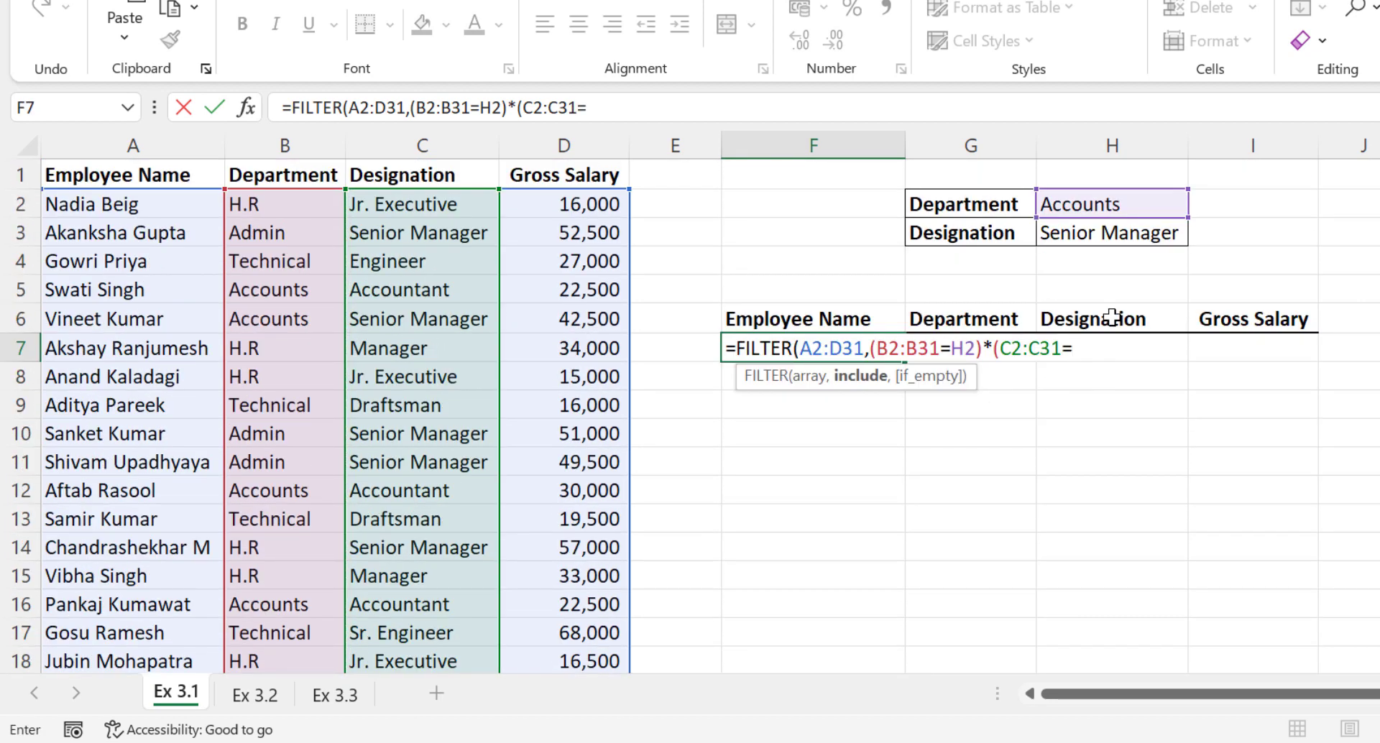
left_click(1115, 232)
type(")")
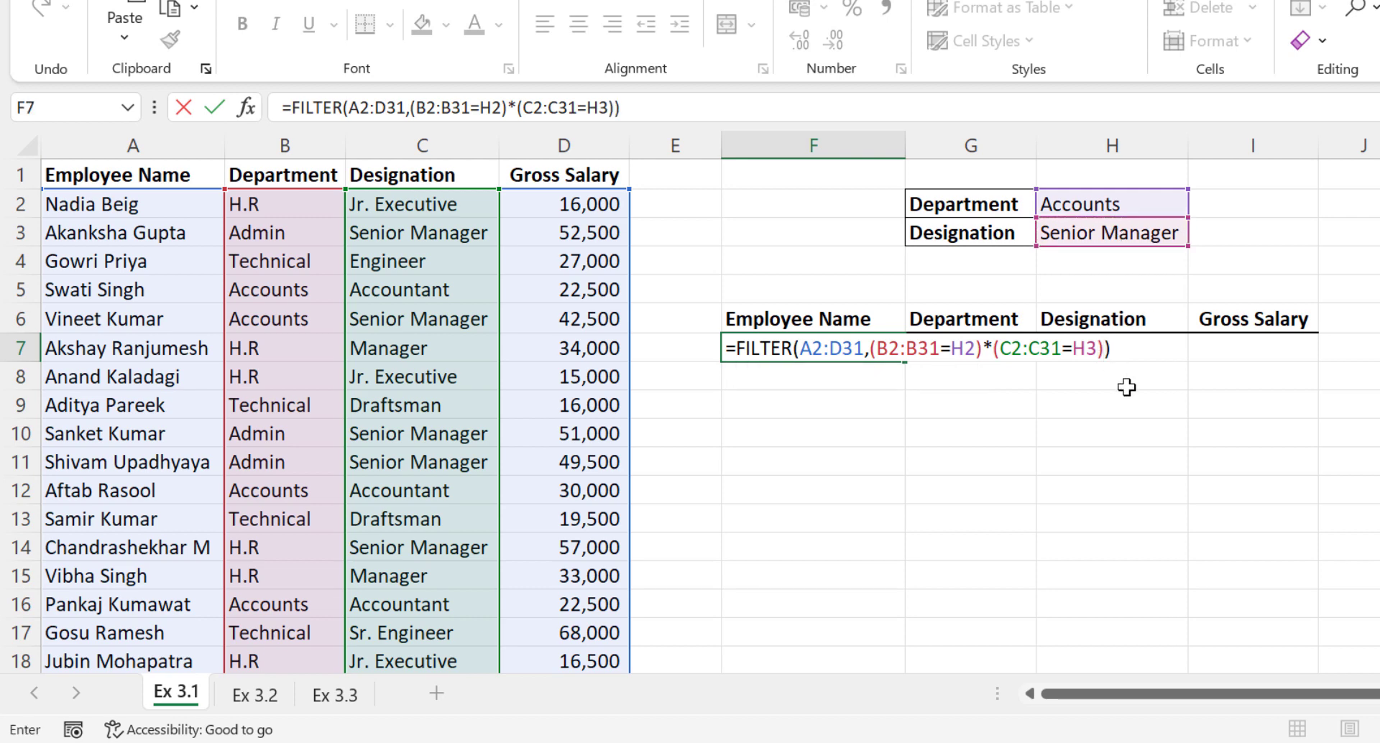
key("Return")
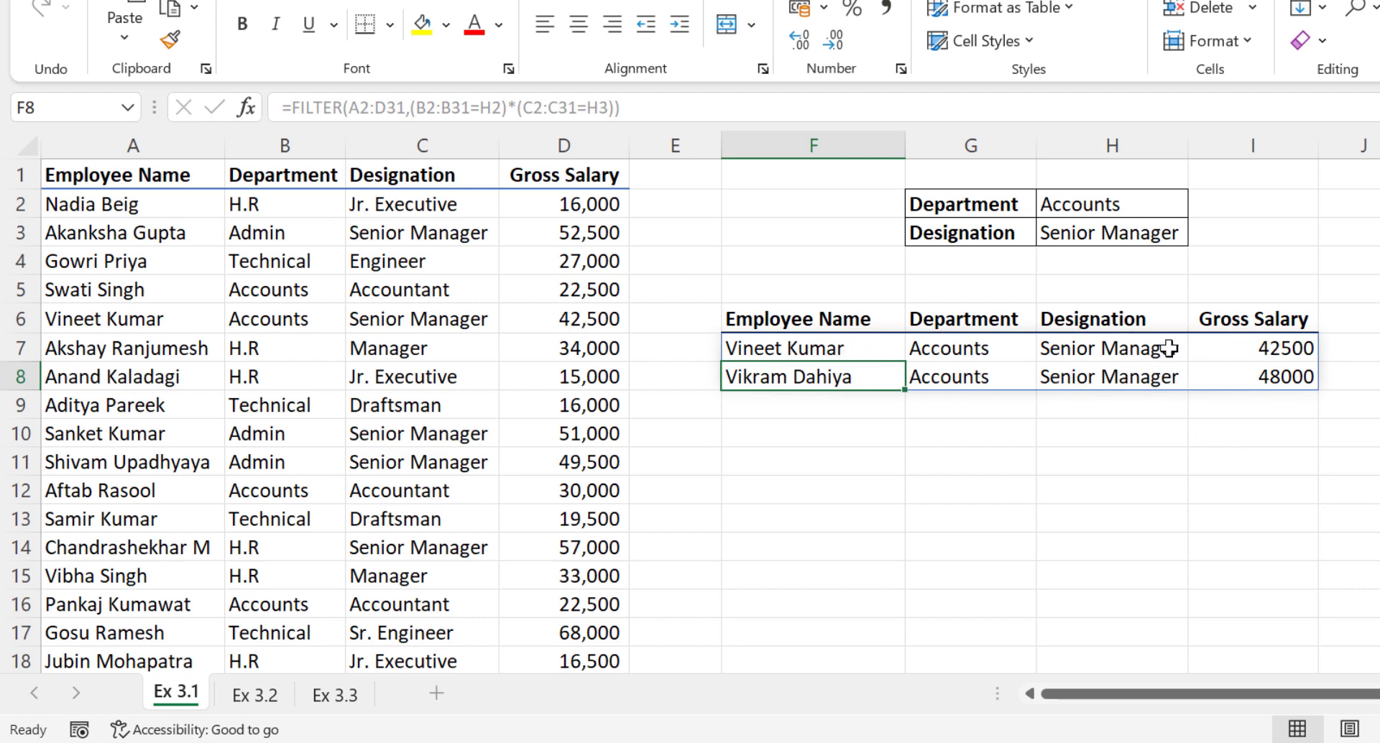
Change the H2 Department criterion to H.R, then go to sheet Ex 3.2.
left_click(1103, 202)
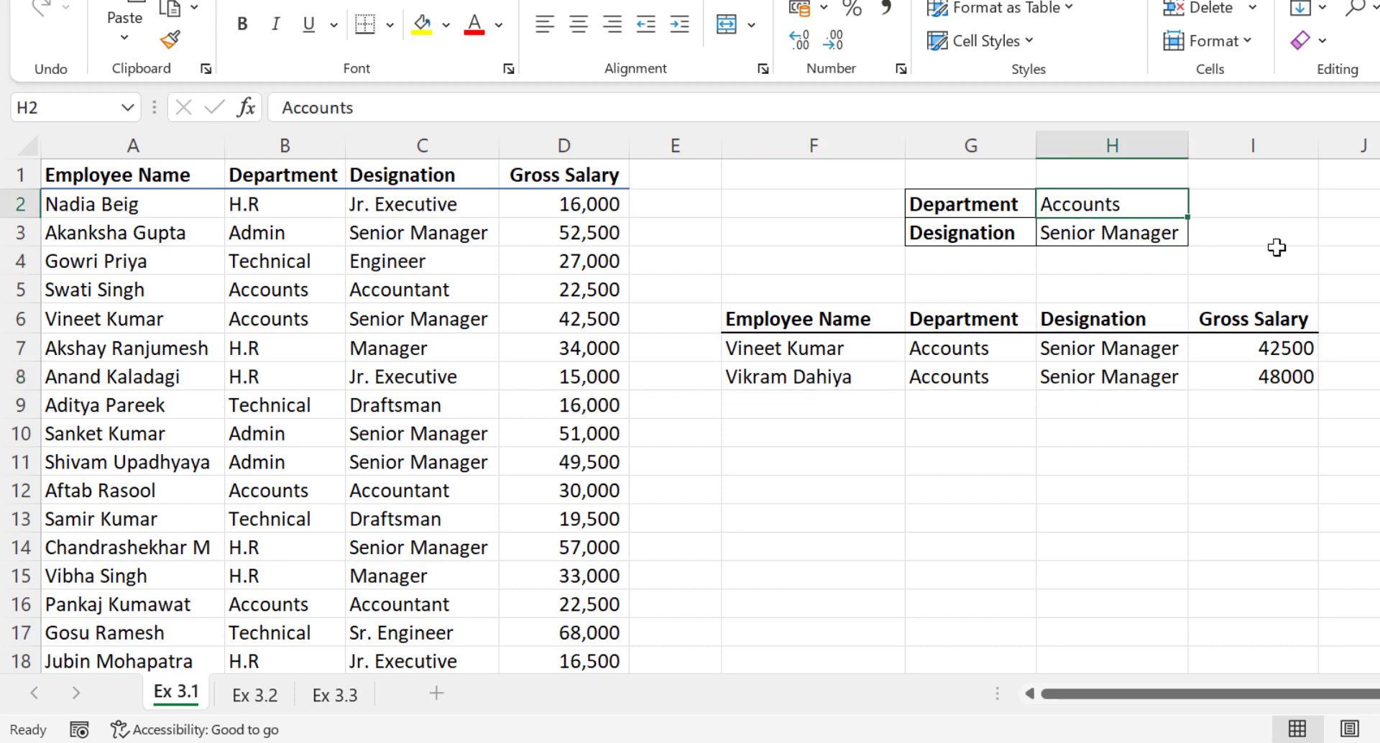
key("BackSpace")
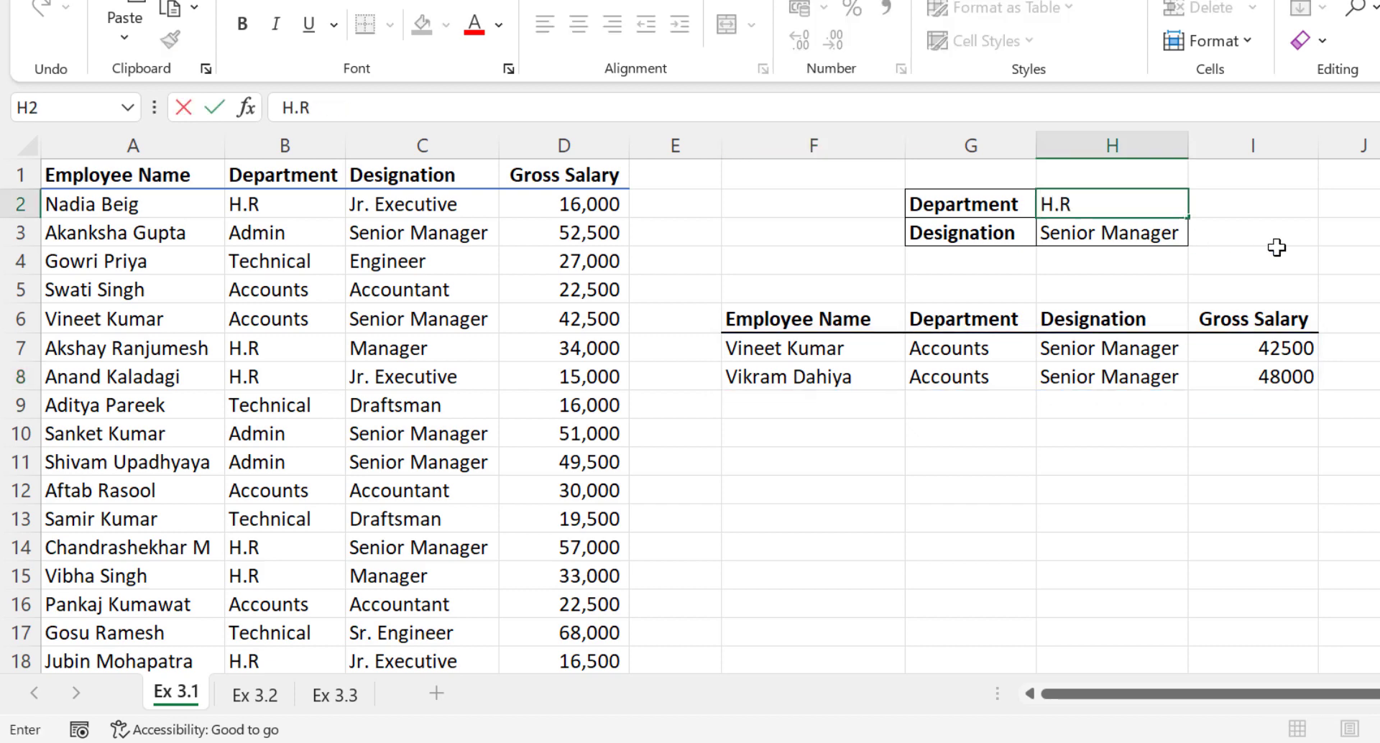
key("Return")
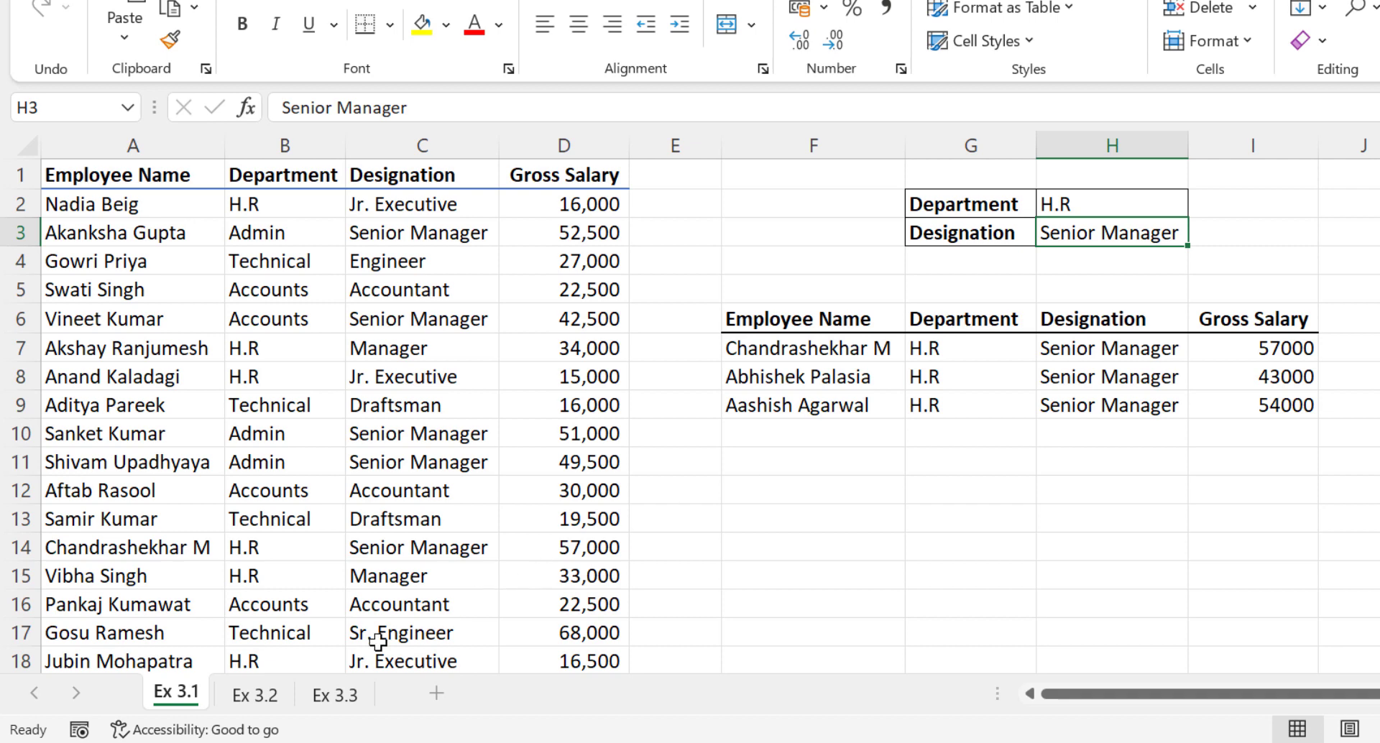
left_click(260, 696)
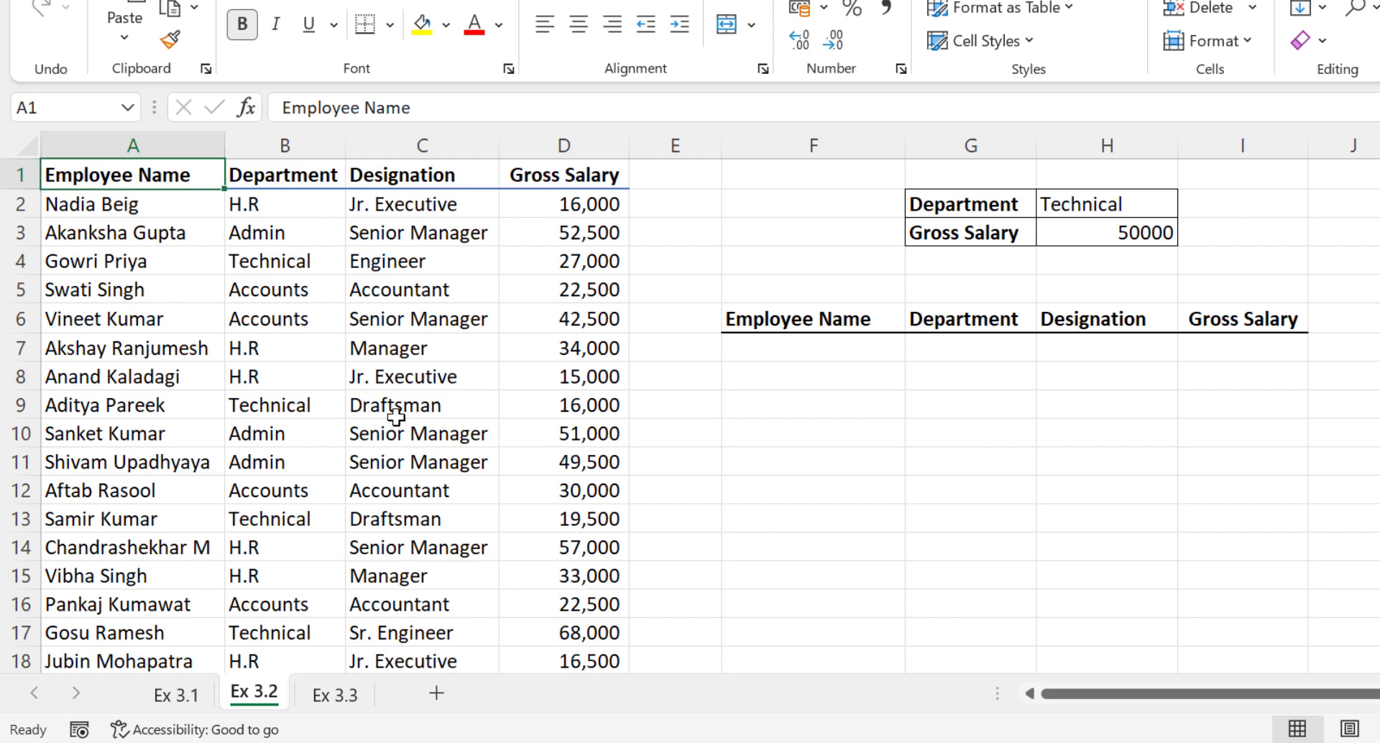
Start a FILTER formula in F7 using A2:D31 as the array.
scroll(418, 490, "down", 3)
scroll(418, 490, "up", 3)
left_click(783, 349)
type("F")
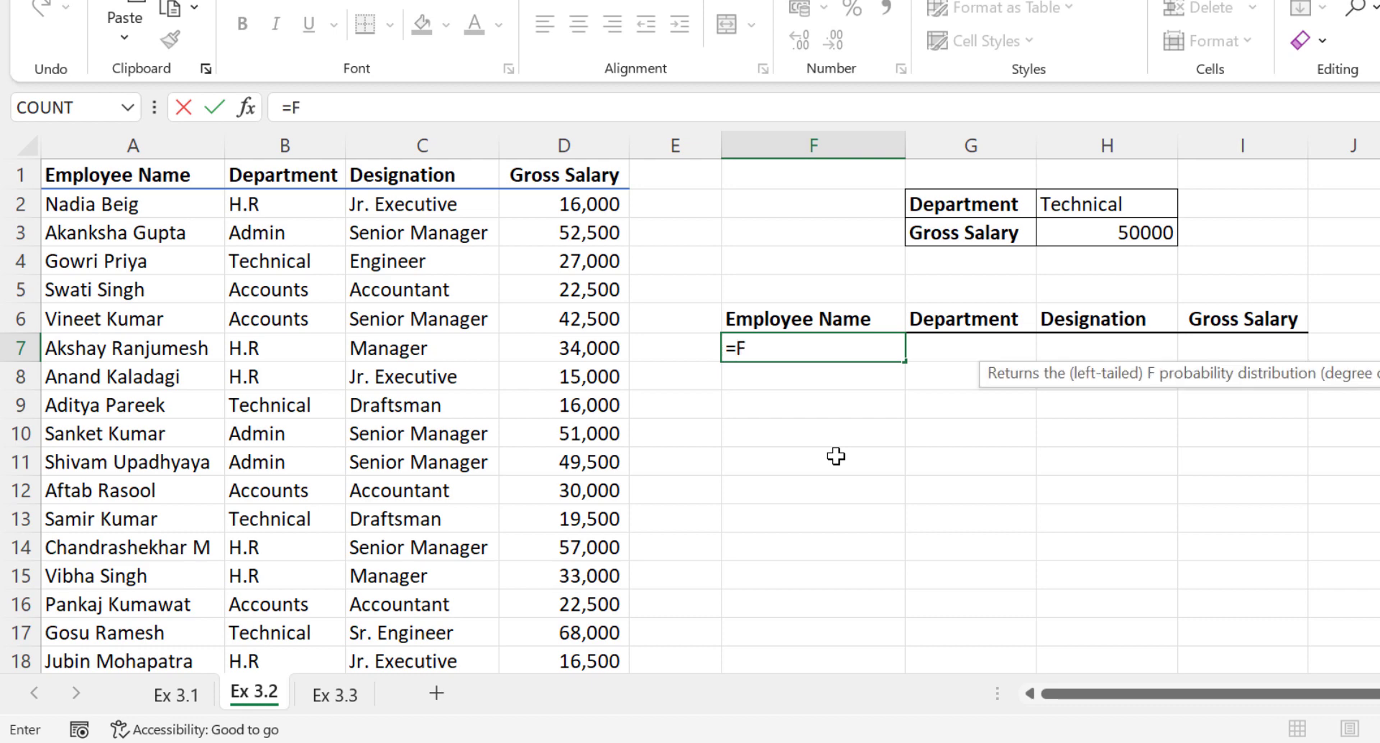
type("ILTER(")
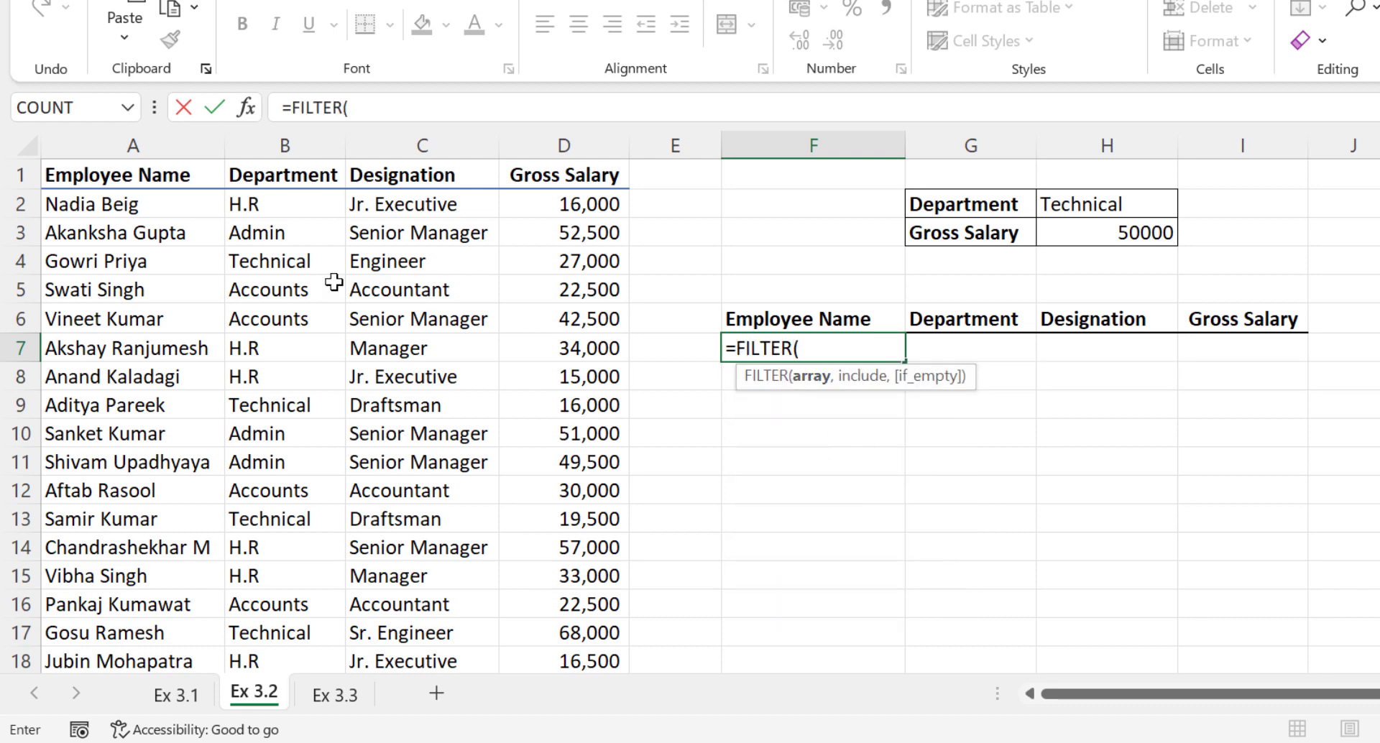
left_click(151, 206)
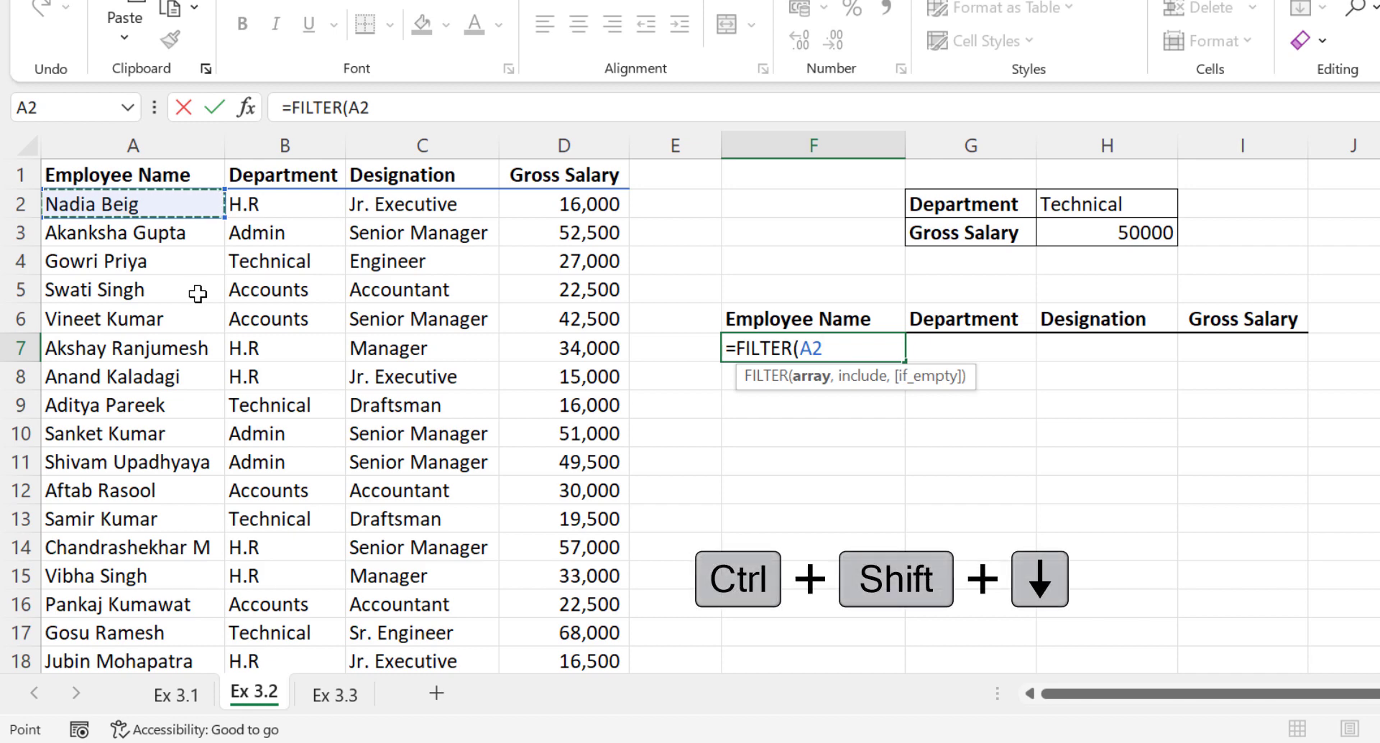
key("ctrl+shift+Down")
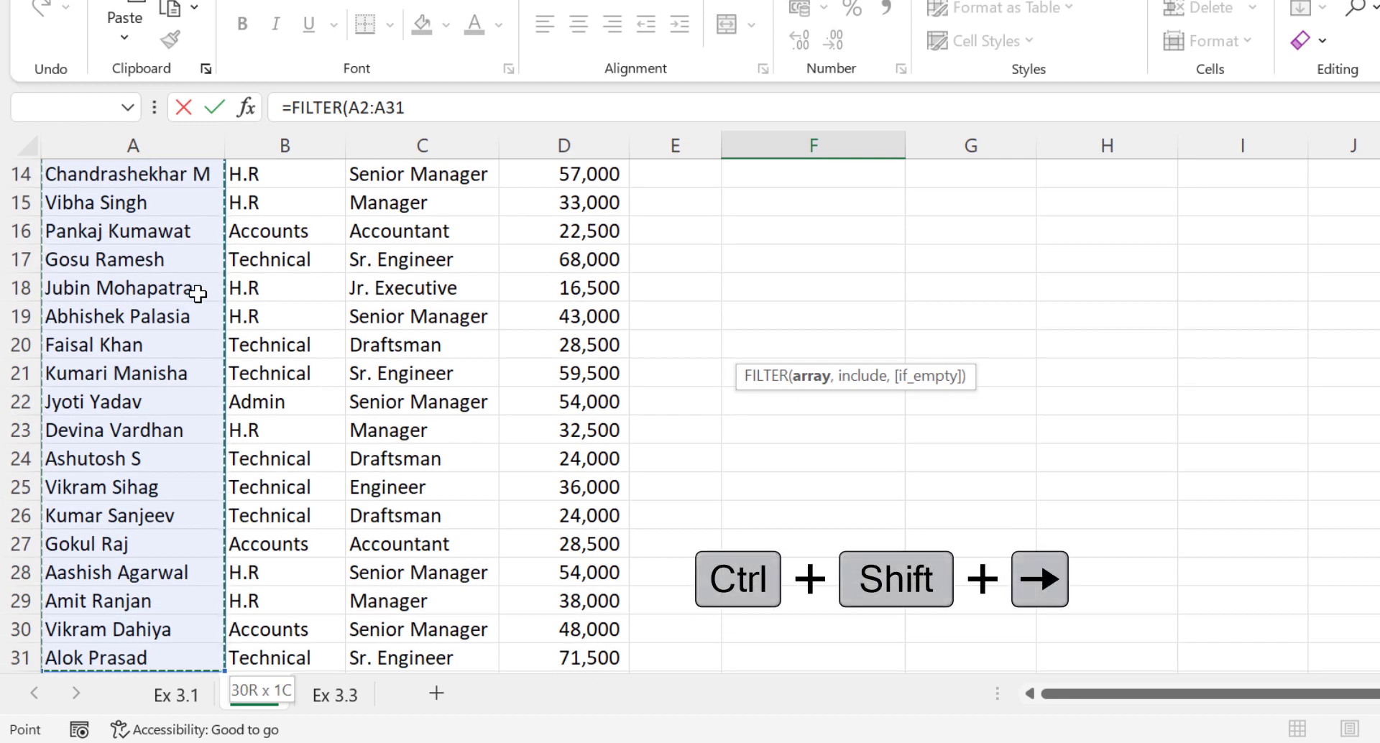
key("ctrl+shift+Right")
scroll(345, 309, "down", 1)
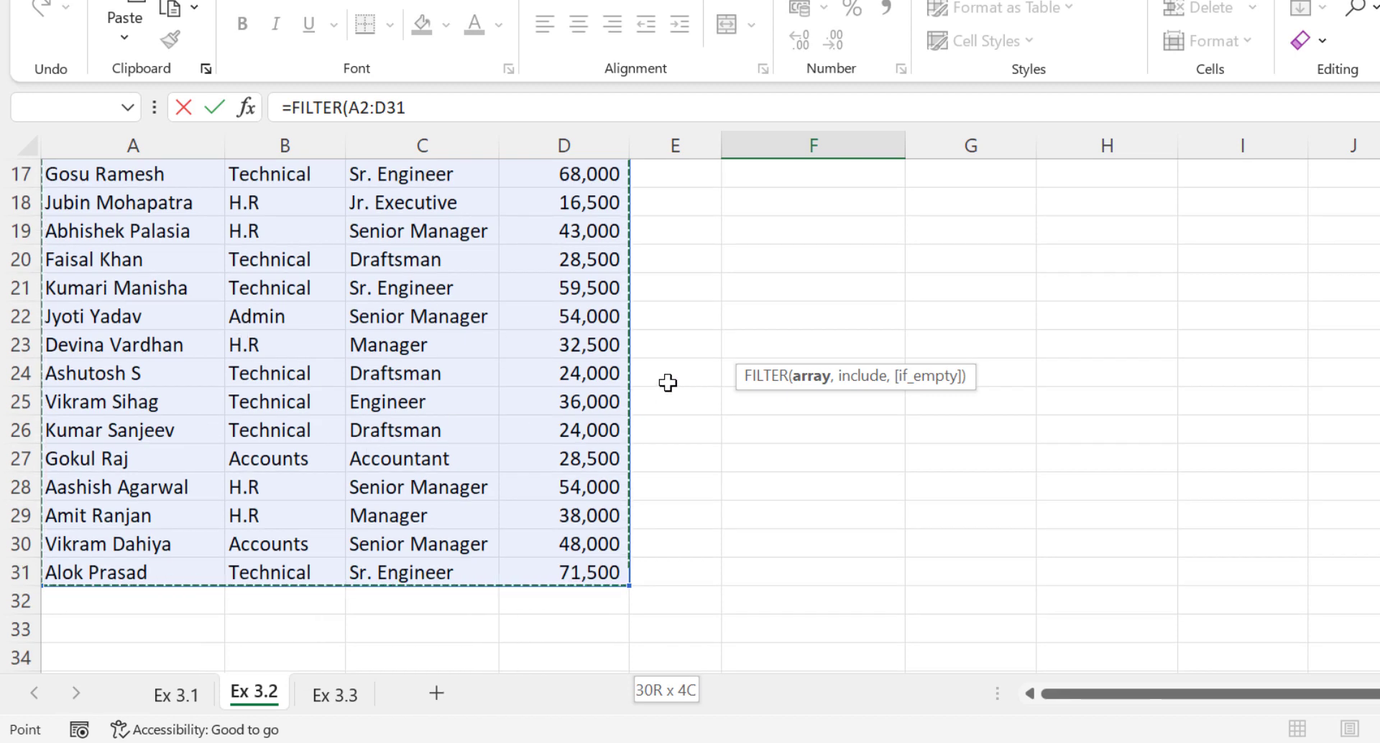
key("ctrl+BackSpace")
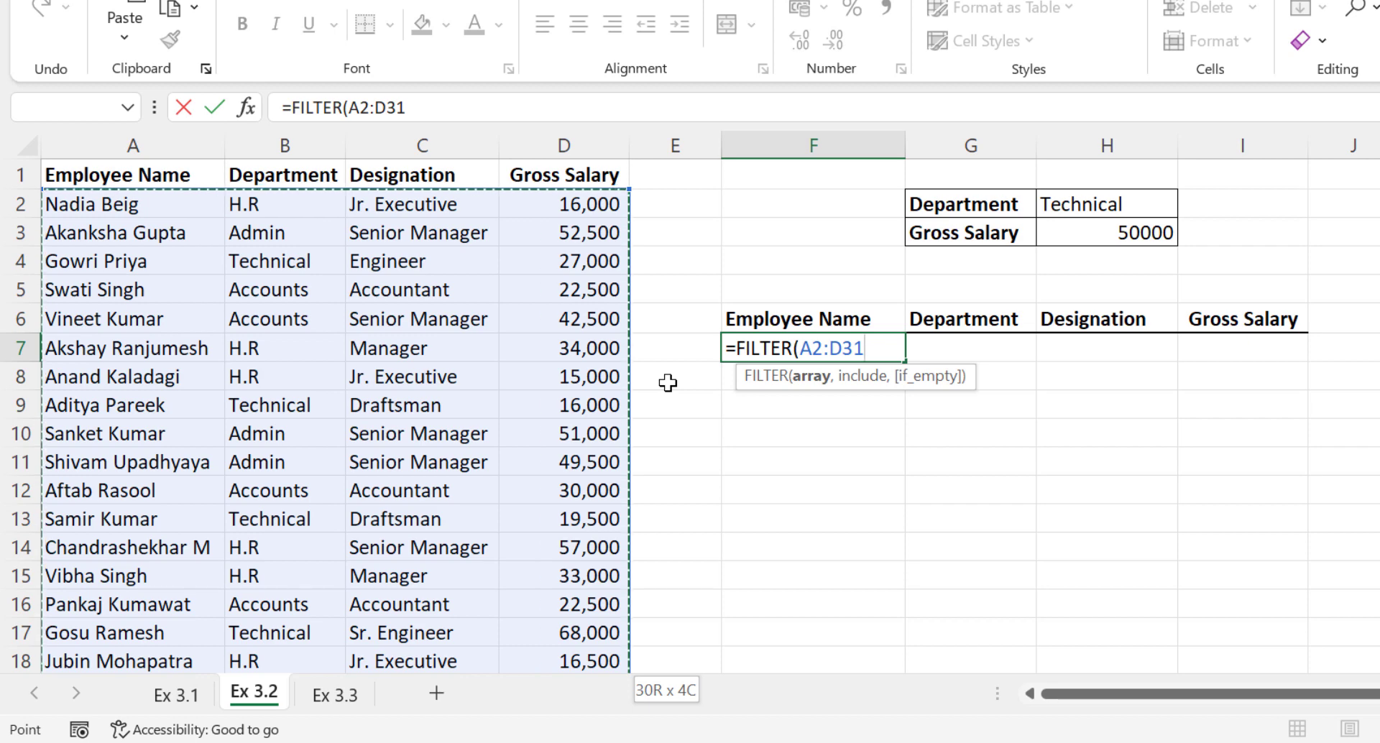
type(",(")
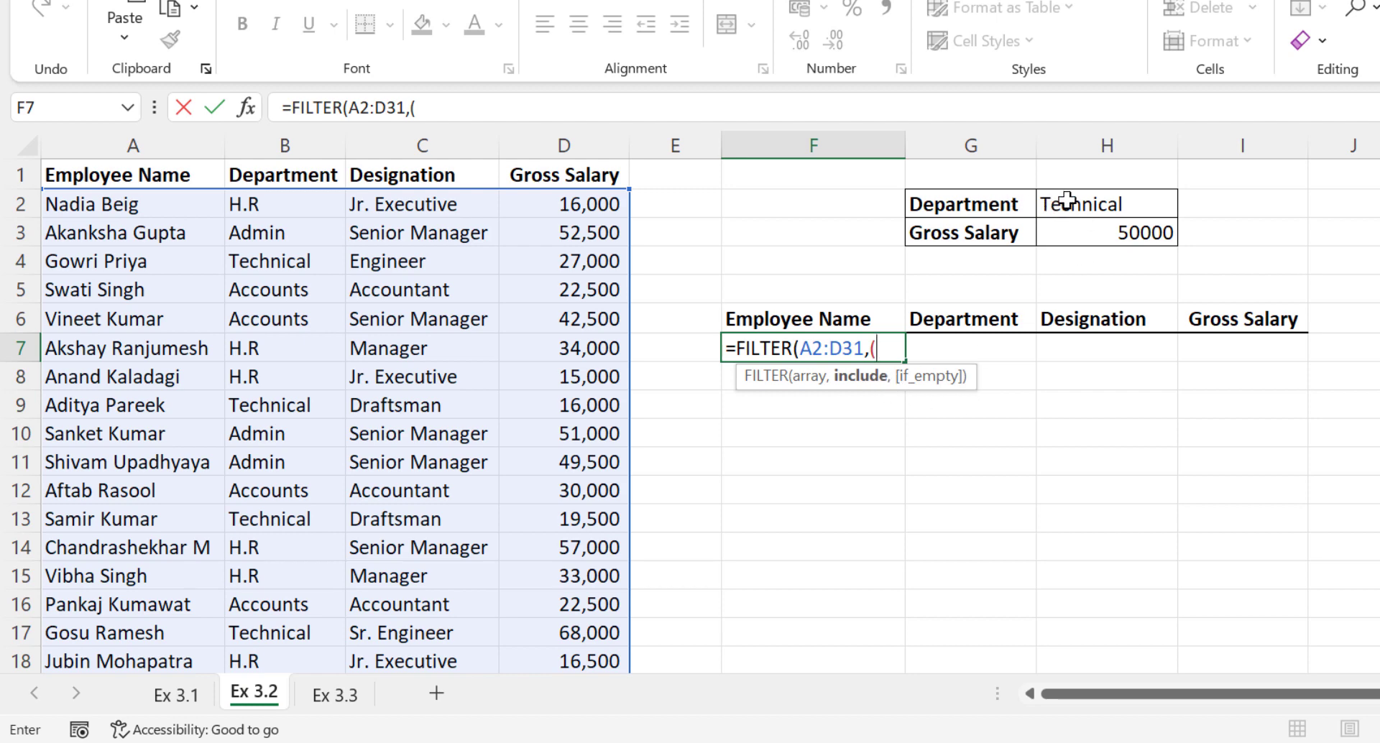
Add the conditions (B2:B31=H2)*(D2:D31>H3) and commit the formula.
left_click_drag(272, 203, 296, 624)
scroll(890, 456, "up", 5)
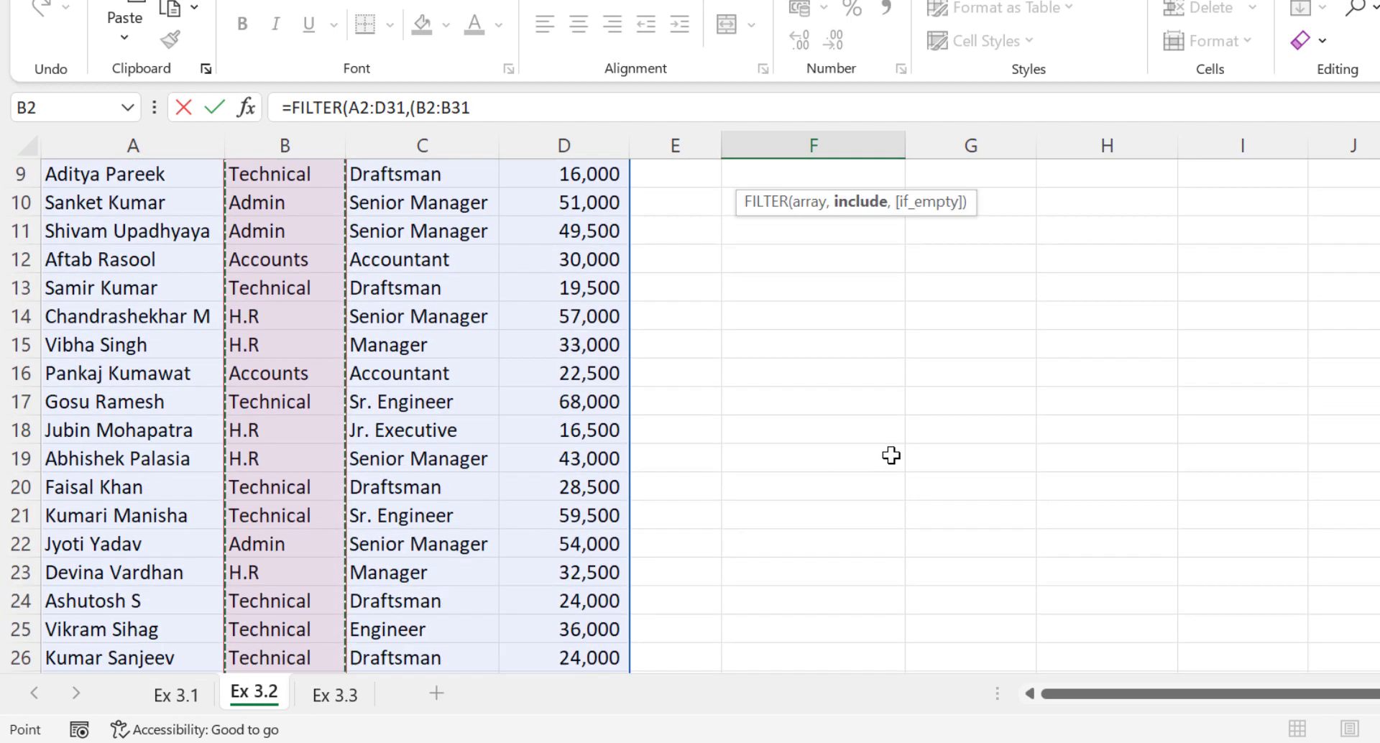
type("=")
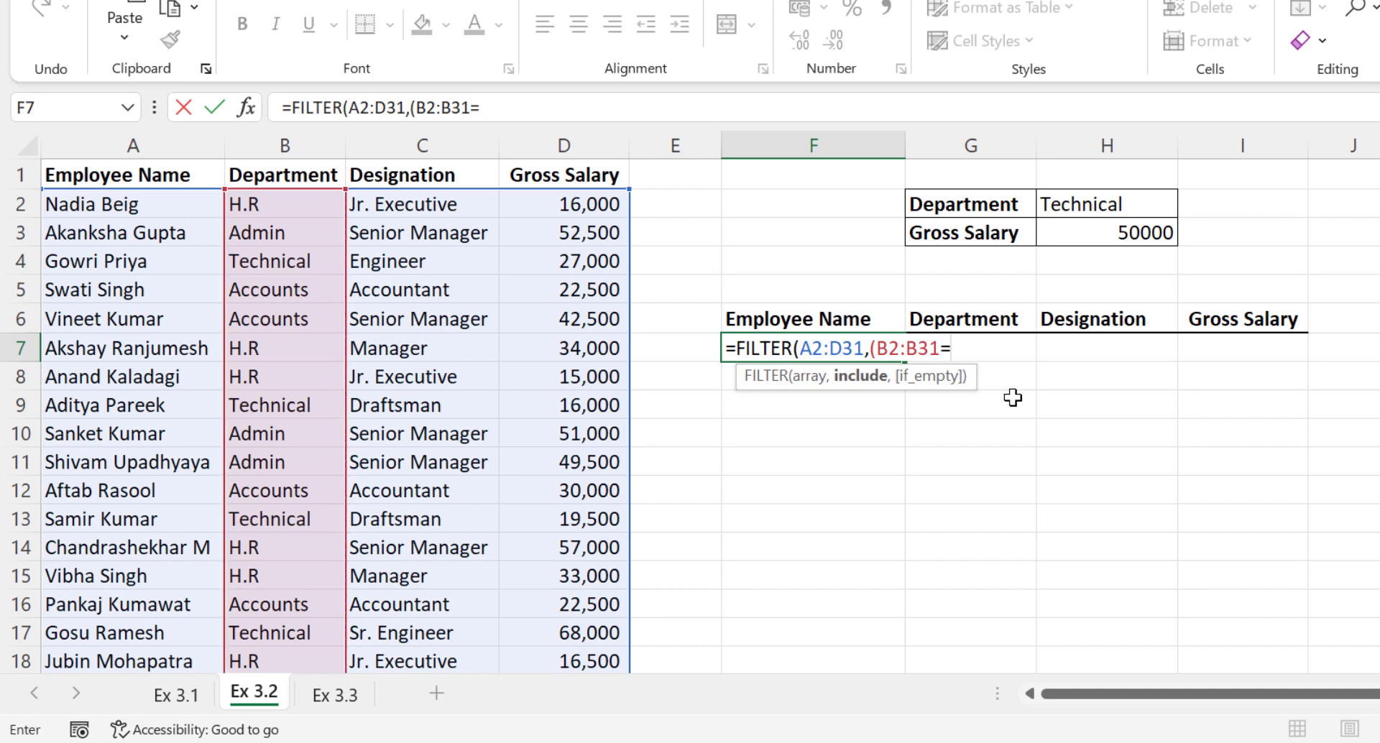
left_click(1093, 205)
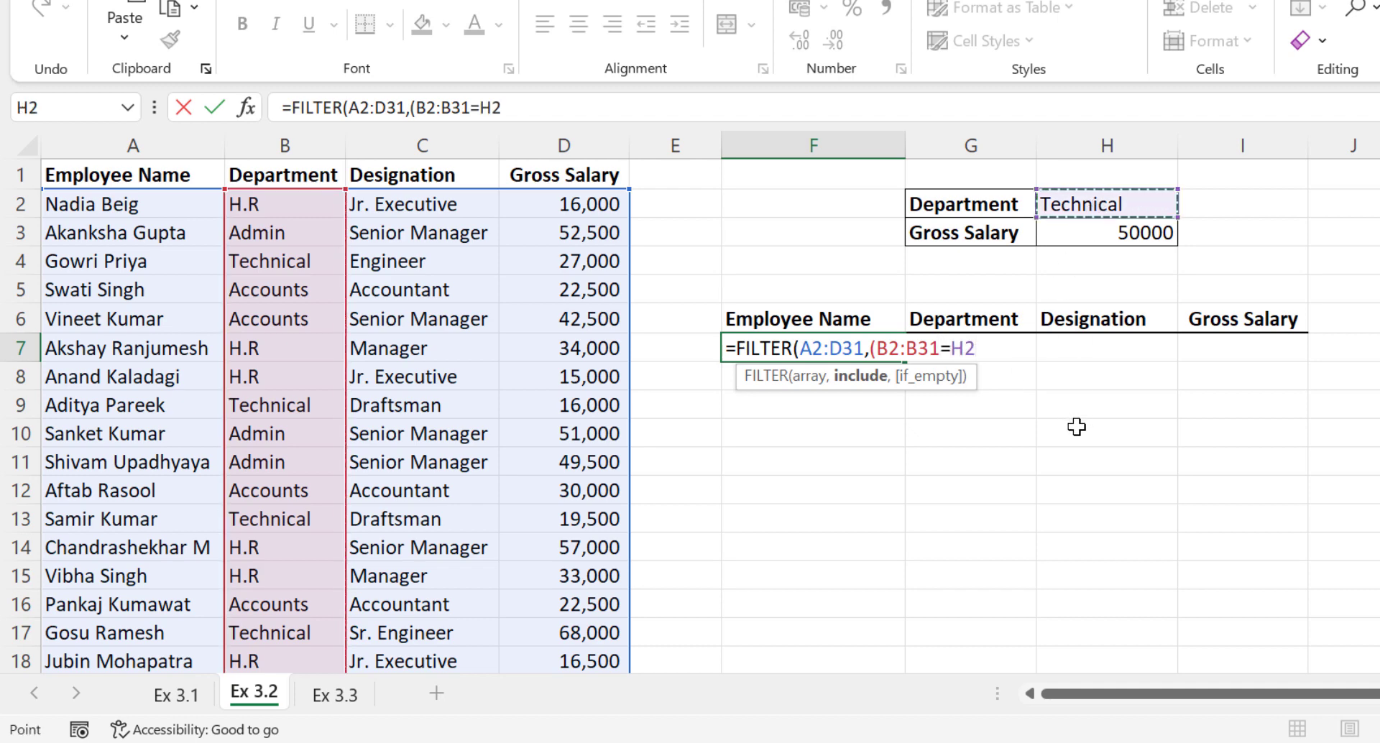
type(")*(")
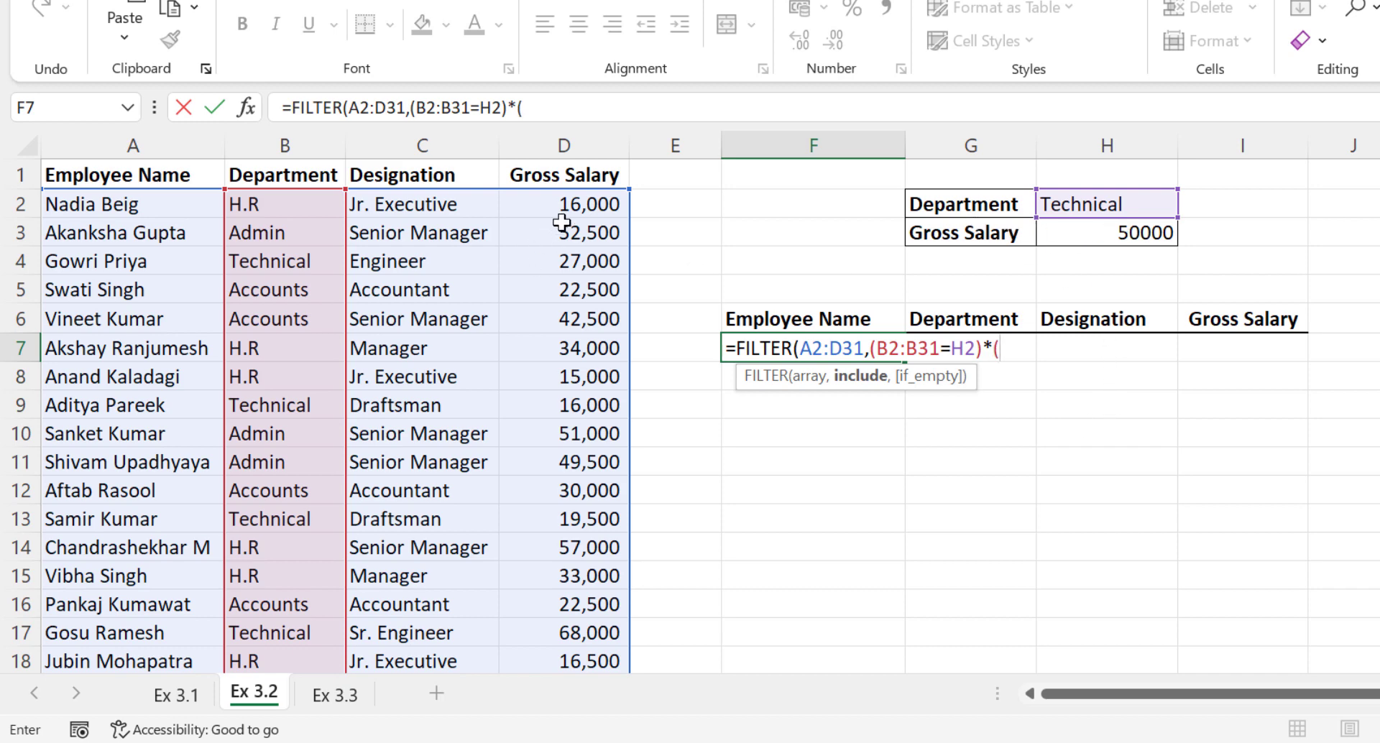
left_click_drag(559, 206, 579, 656)
type(">")
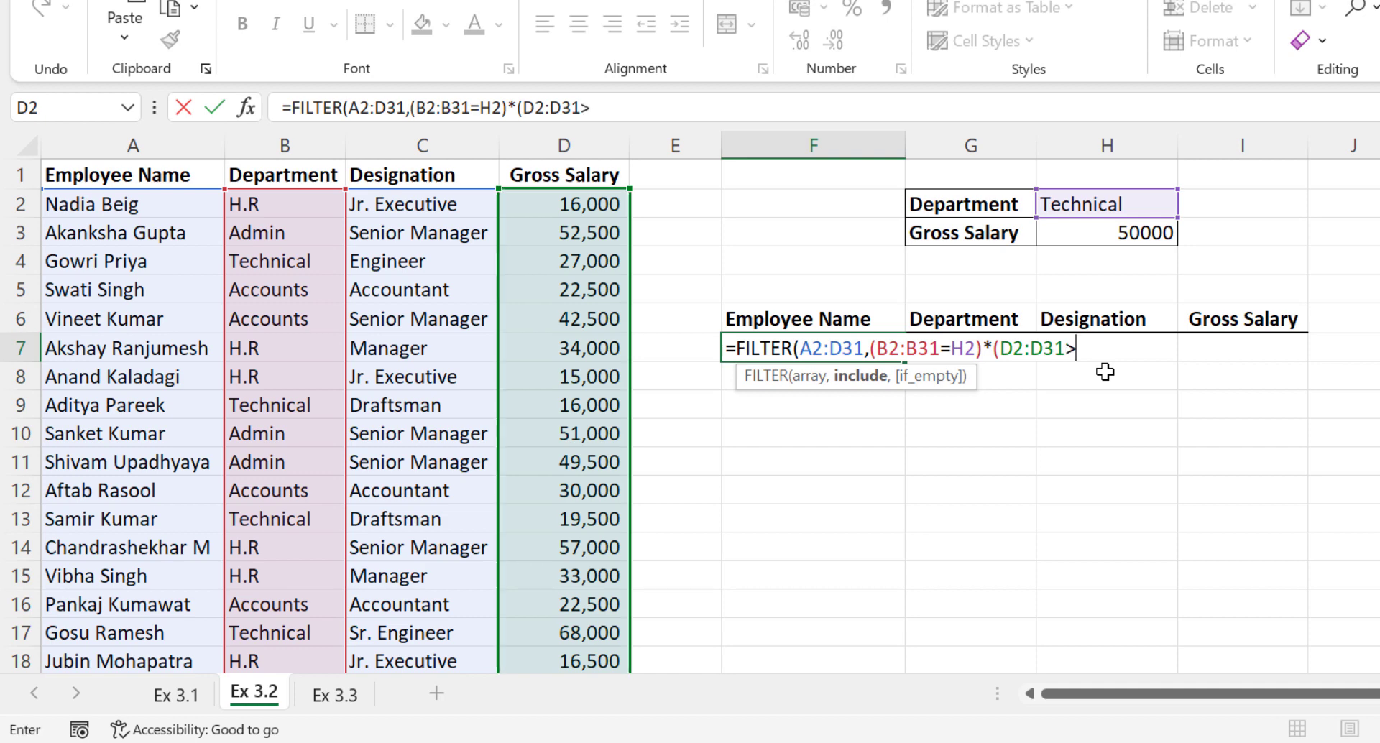
left_click(1085, 238)
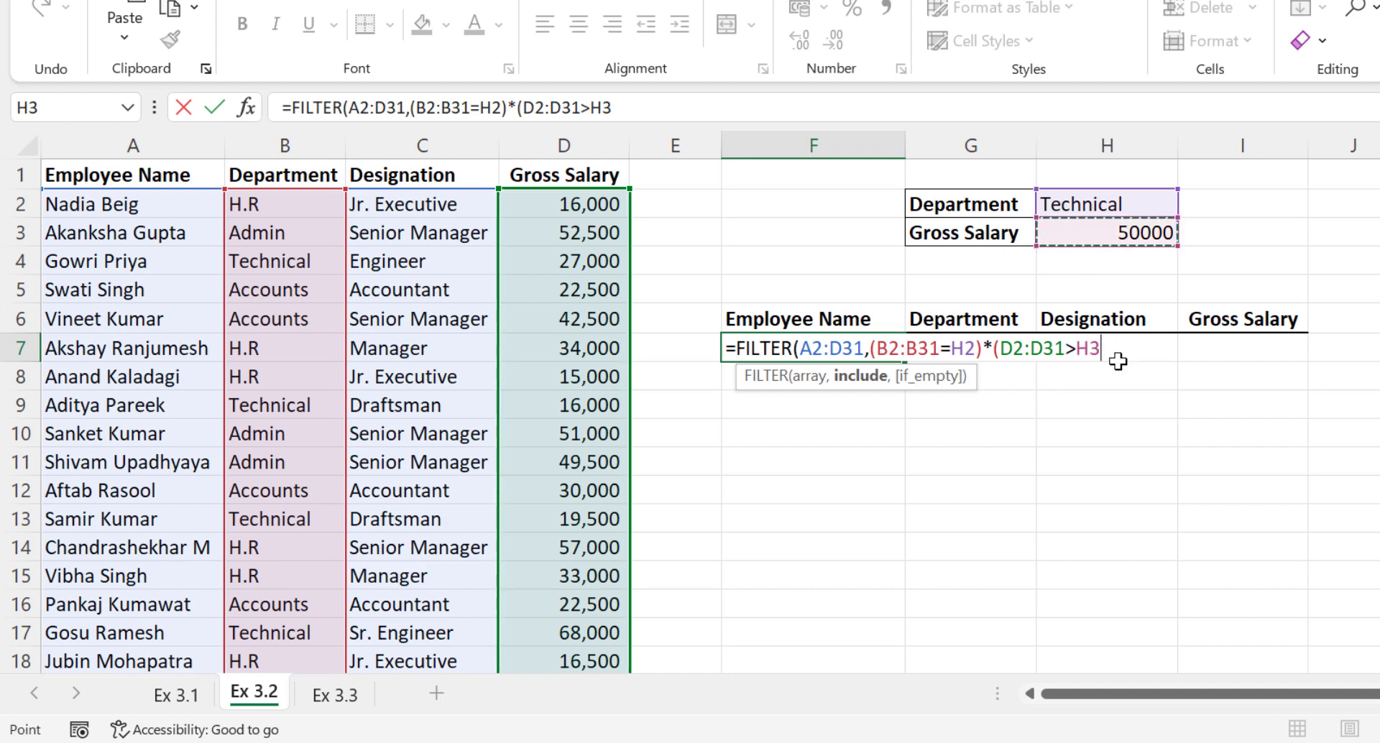
type(")")
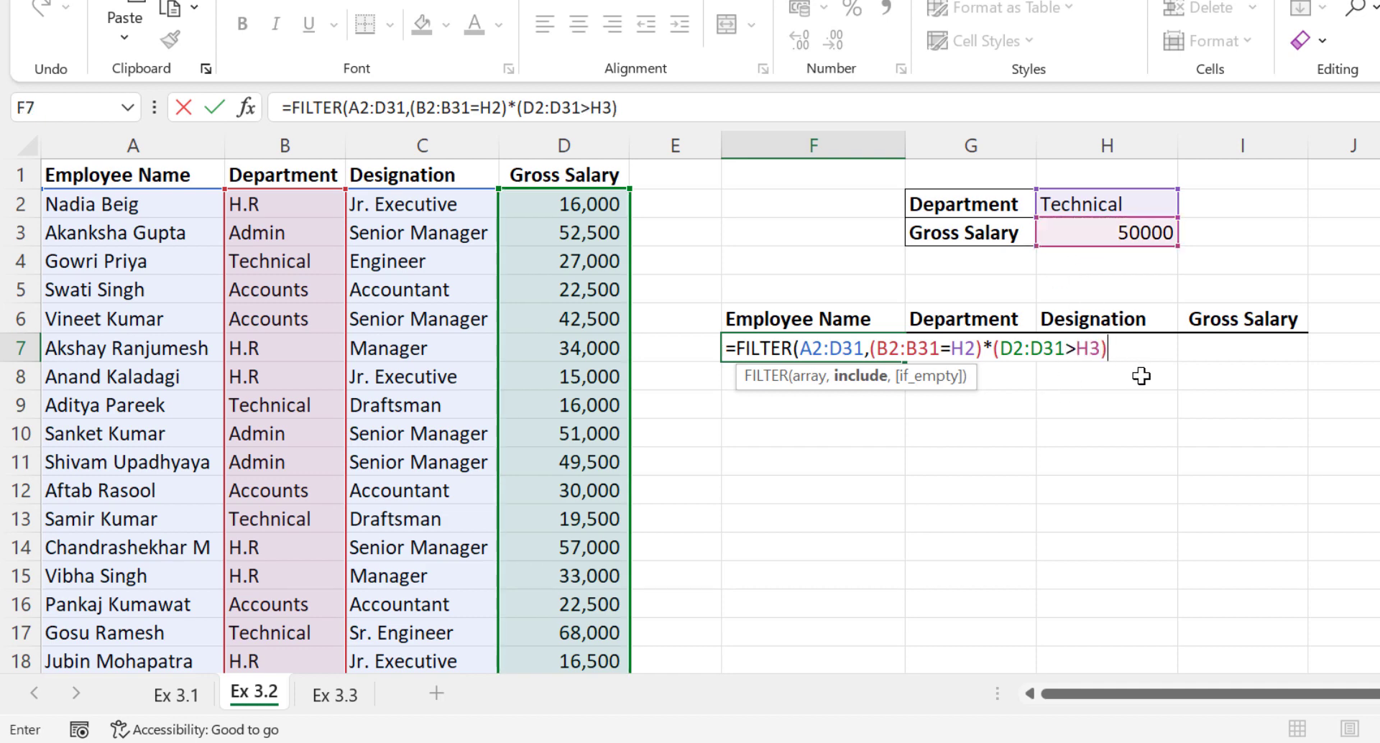
type(")")
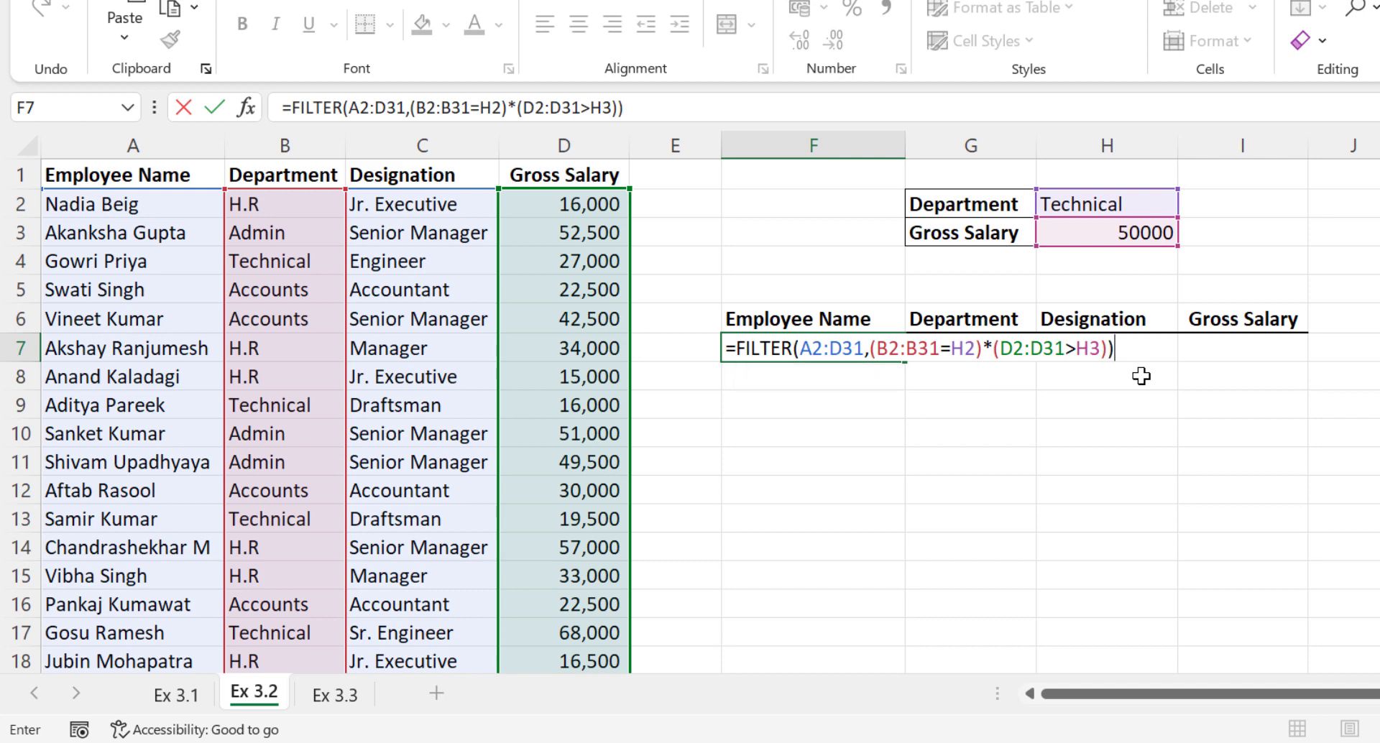
key("Return")
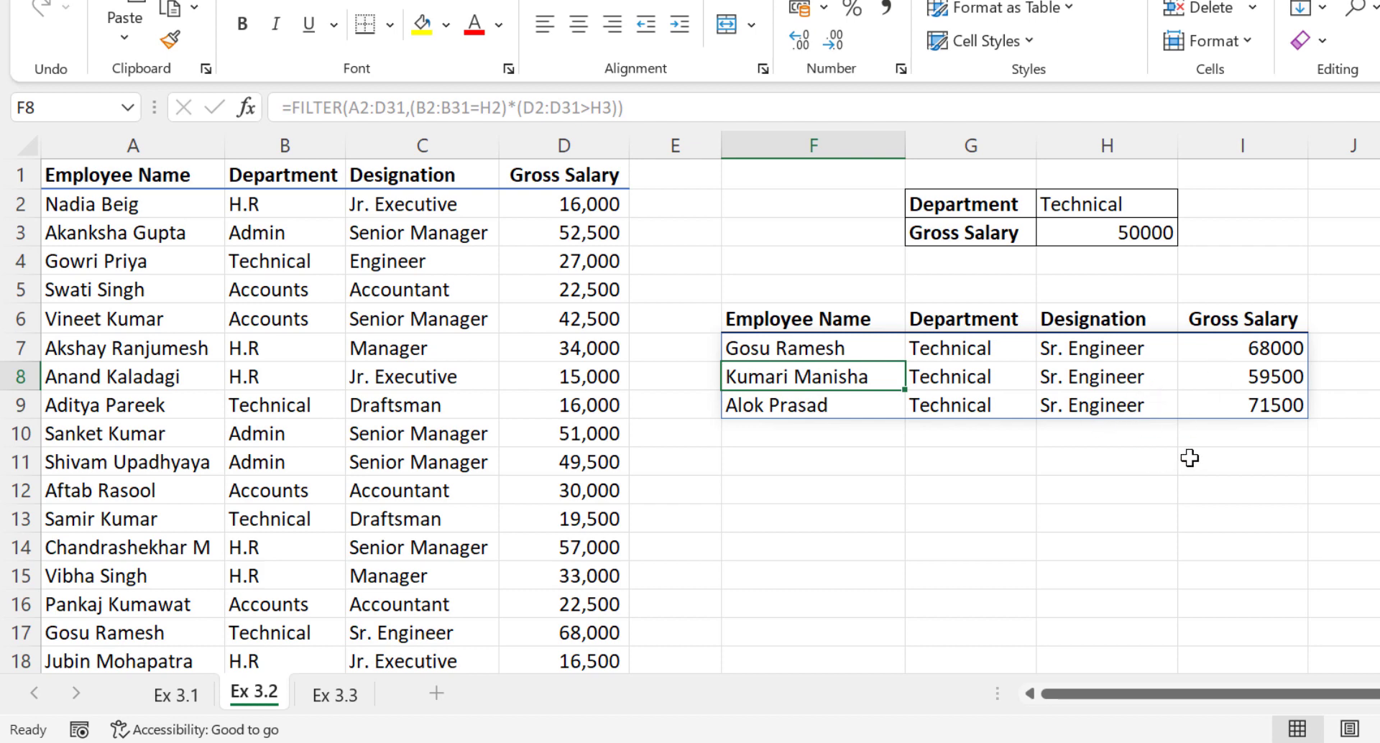
Set the criteria to Accounts in H2 and 30000 in H3.
left_click(1102, 206)
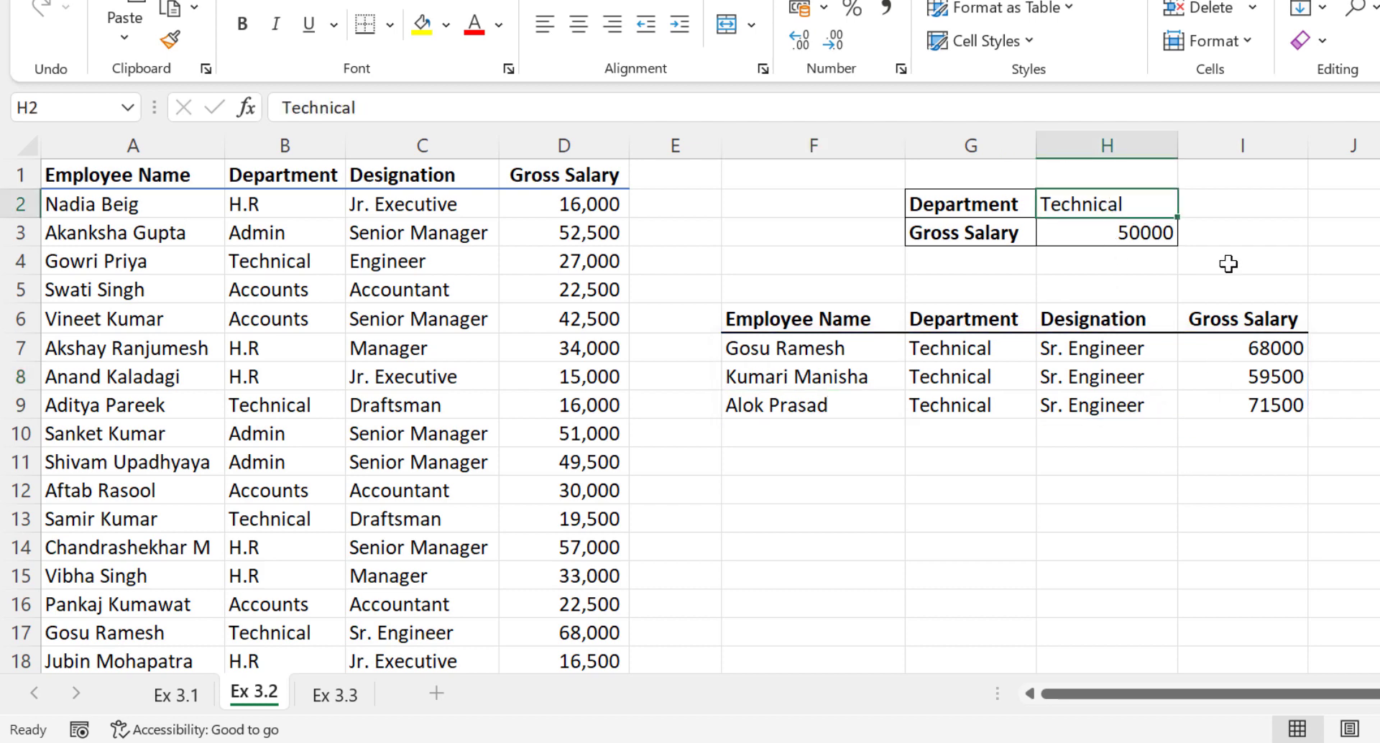
type("Acco")
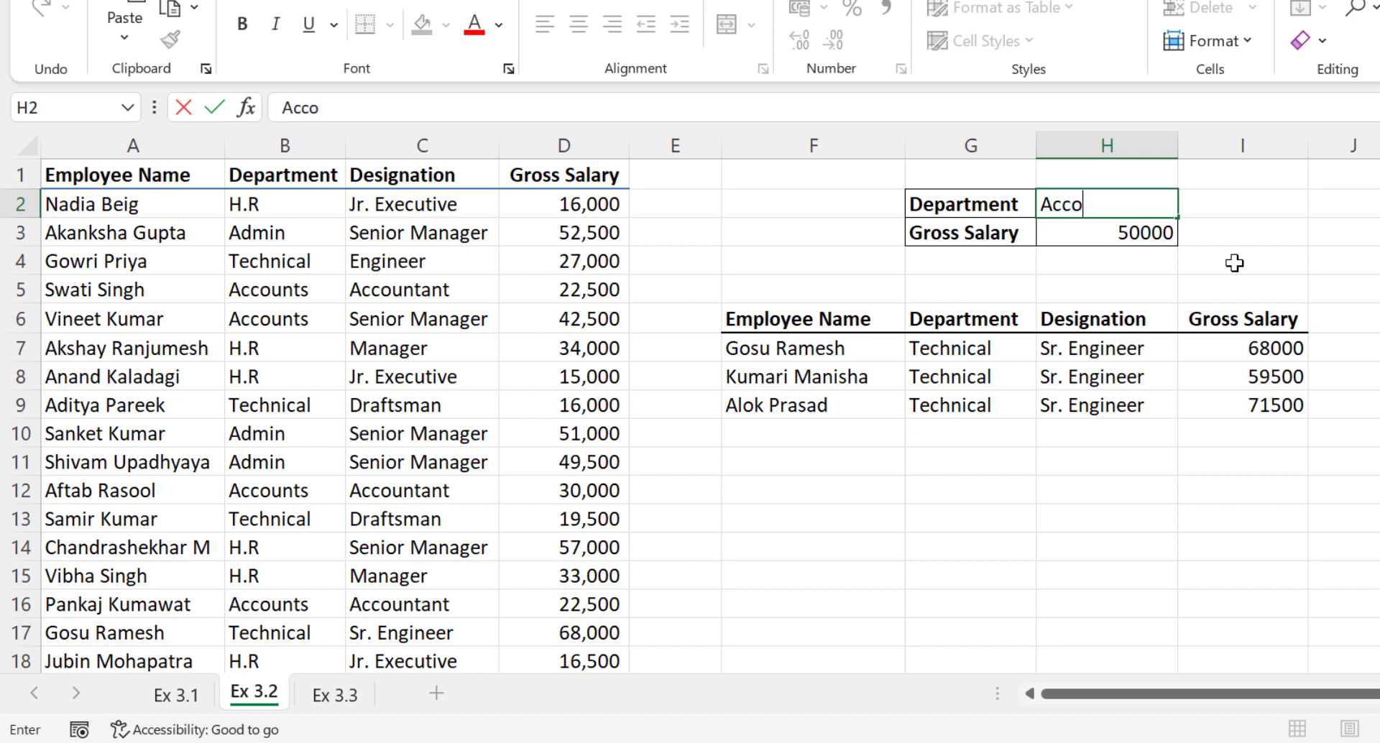
type("unts")
key("Return")
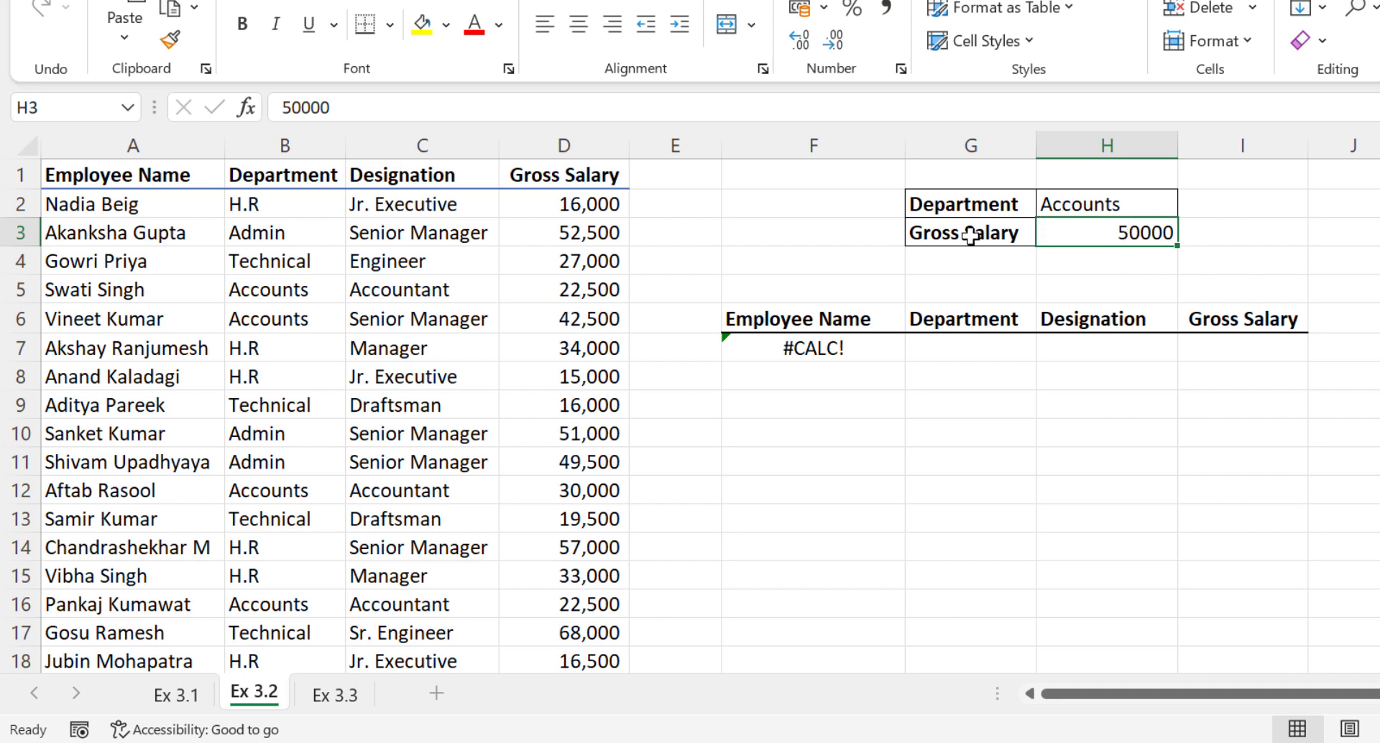
left_click_drag(284, 108, 291, 108)
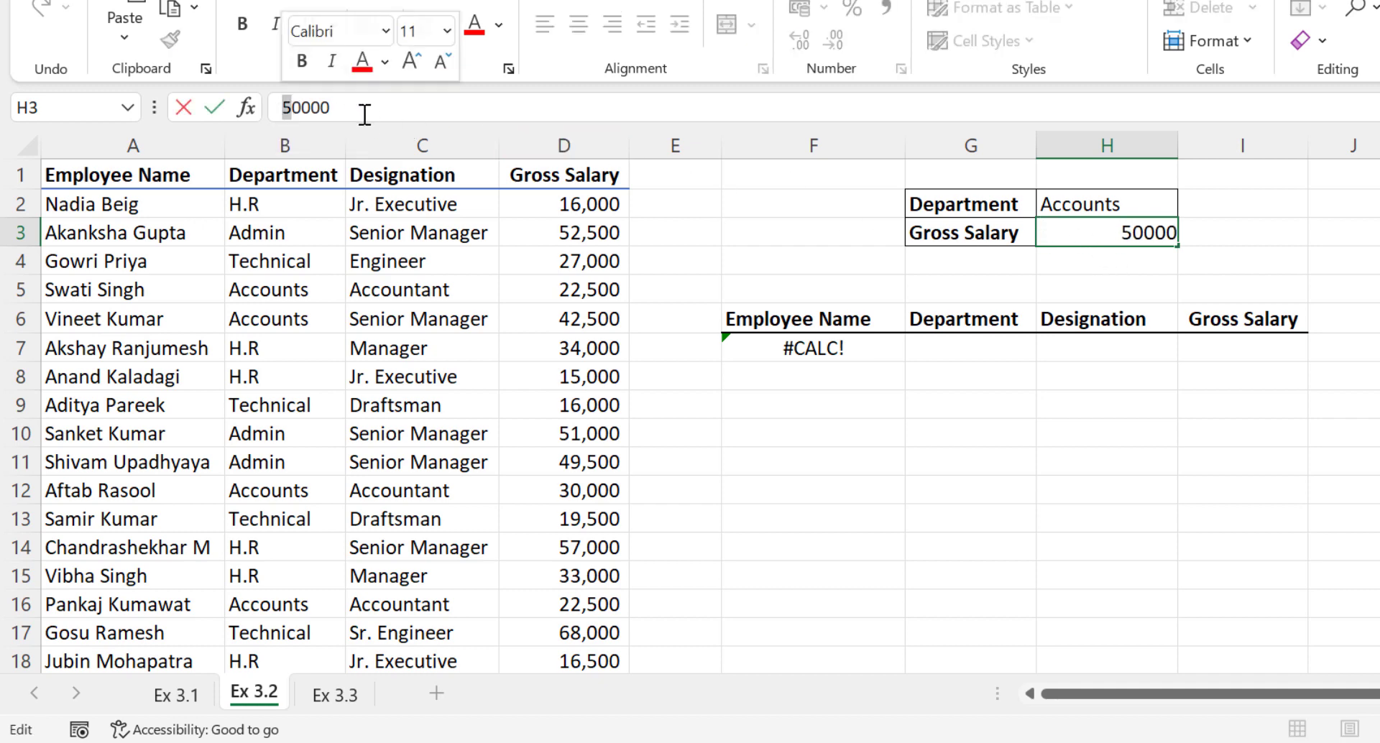
type("3")
key("Return")
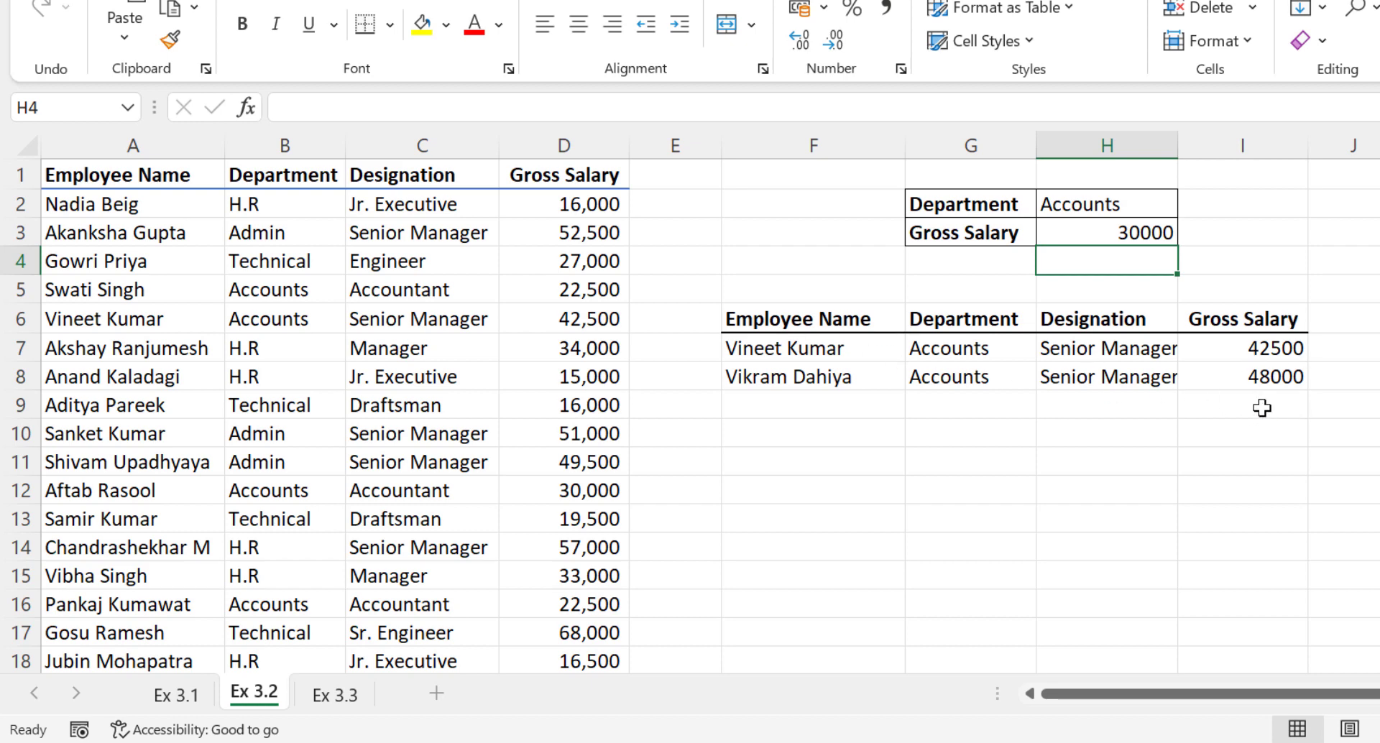
On sheet Ex 3.3, start =FILTER in F3 with A2:D31 as the array.
left_click(337, 695)
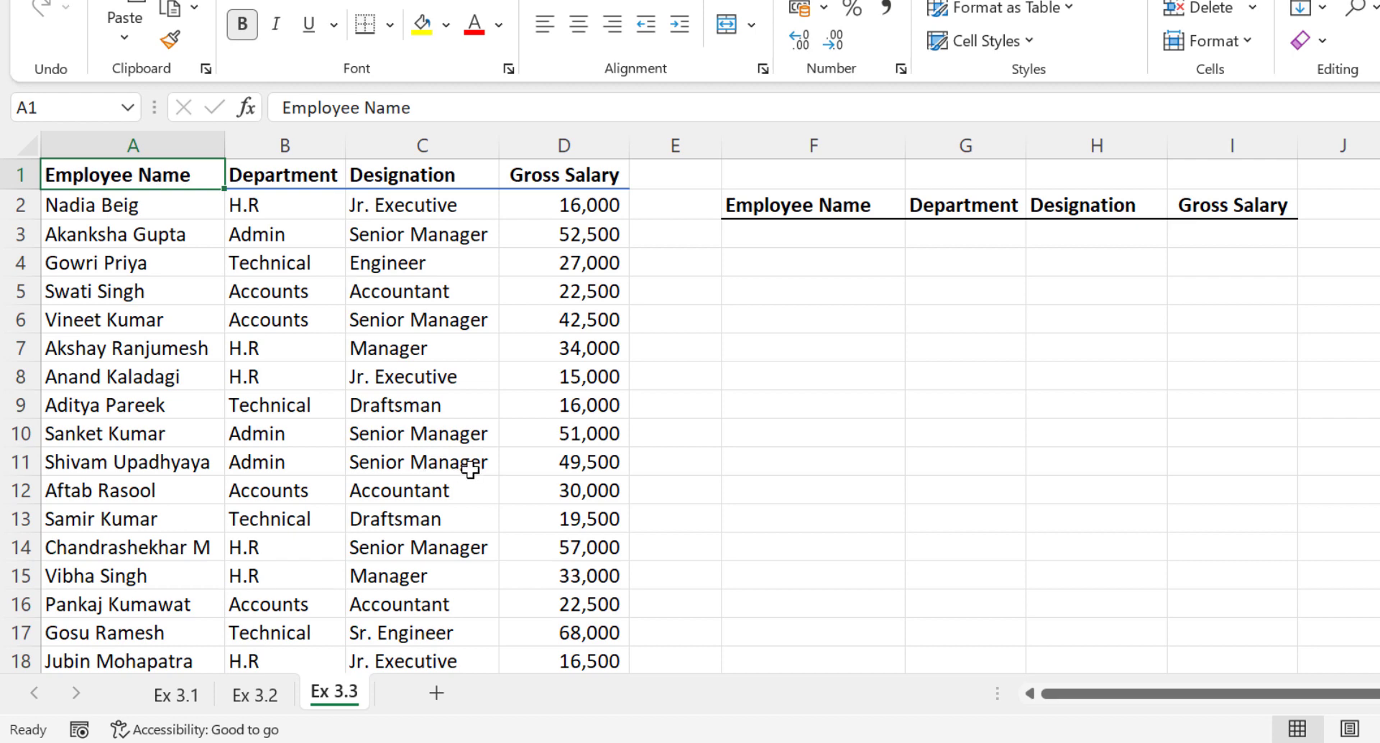
left_click(776, 242)
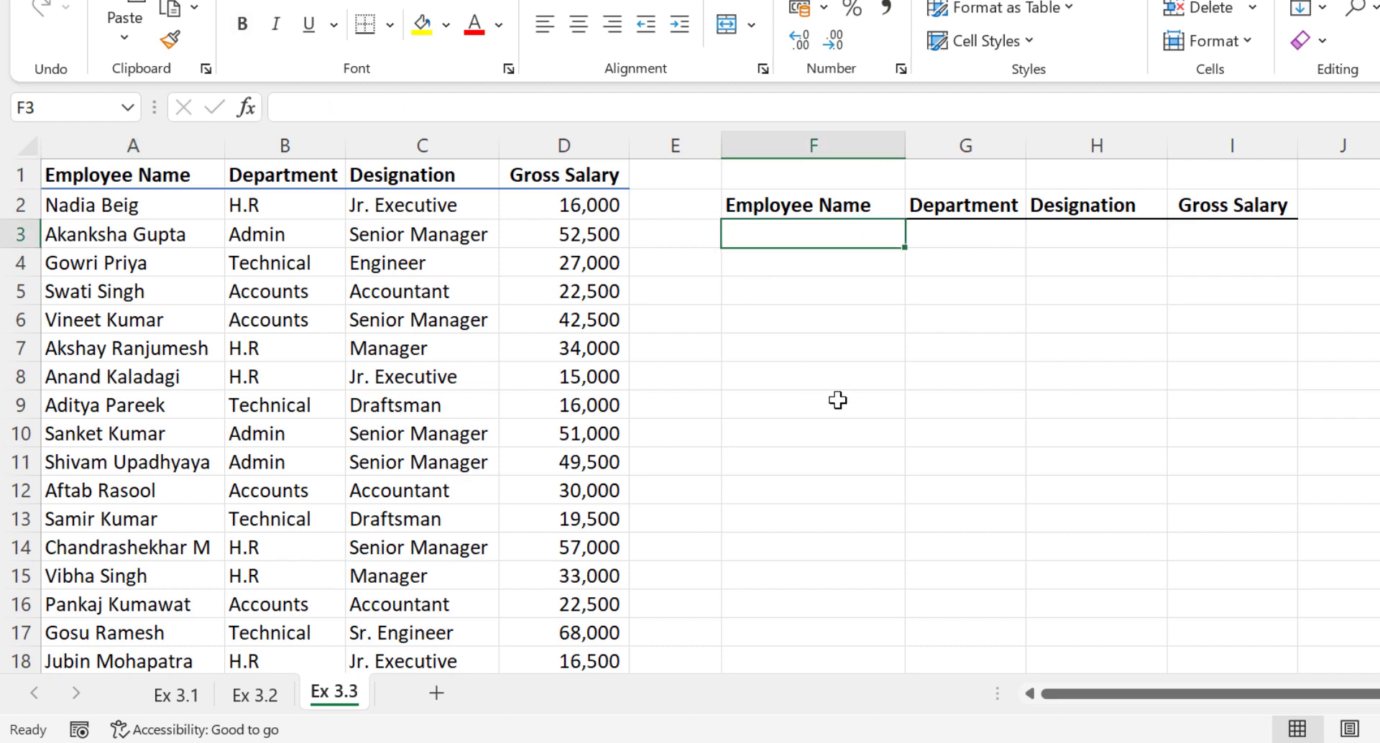
type("=F")
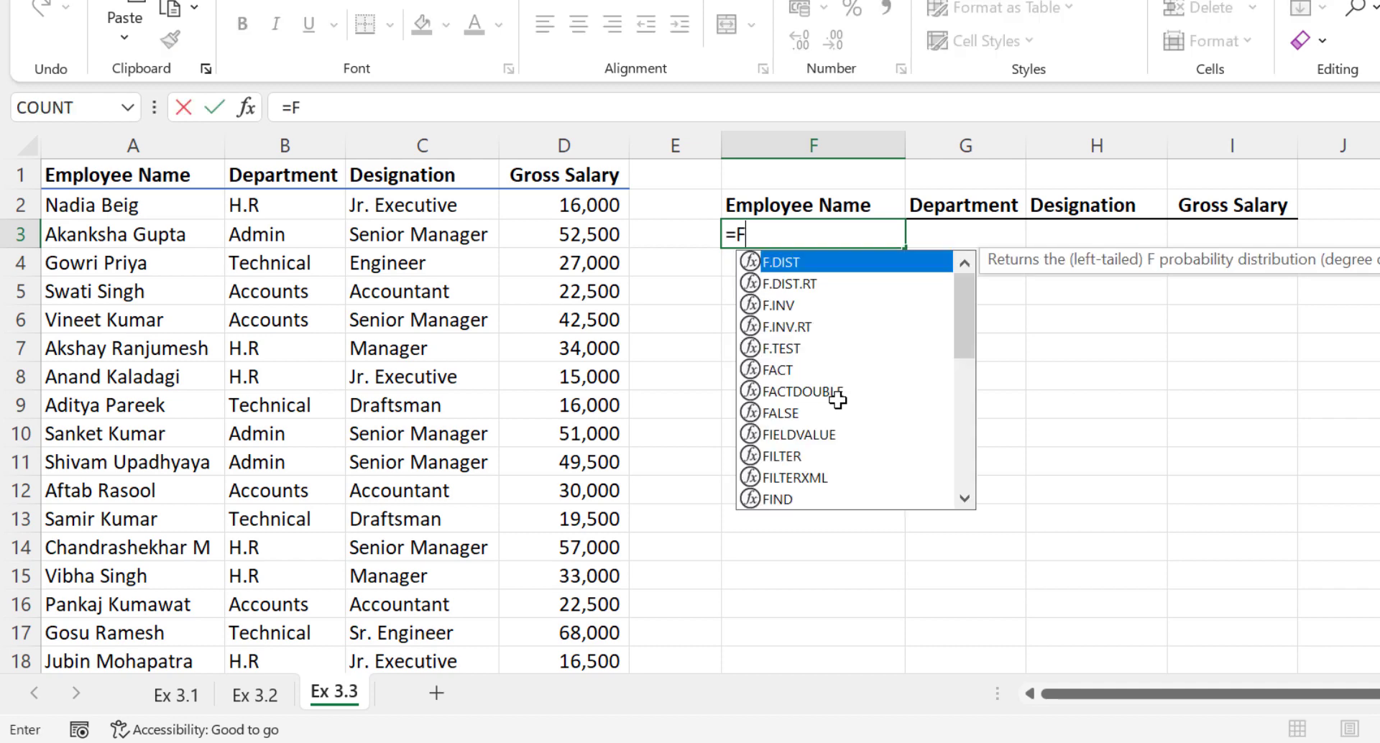
type("ILTER(")
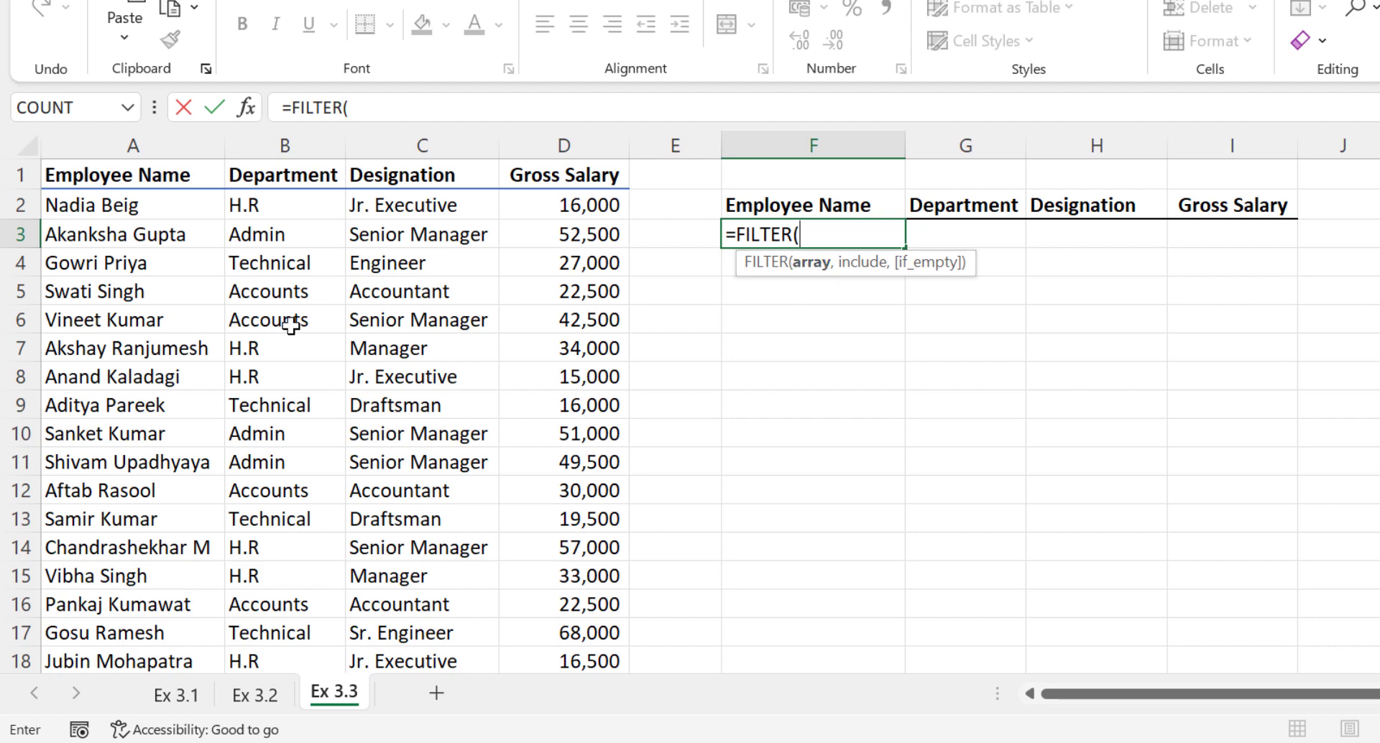
left_click_drag(111, 210, 580, 629)
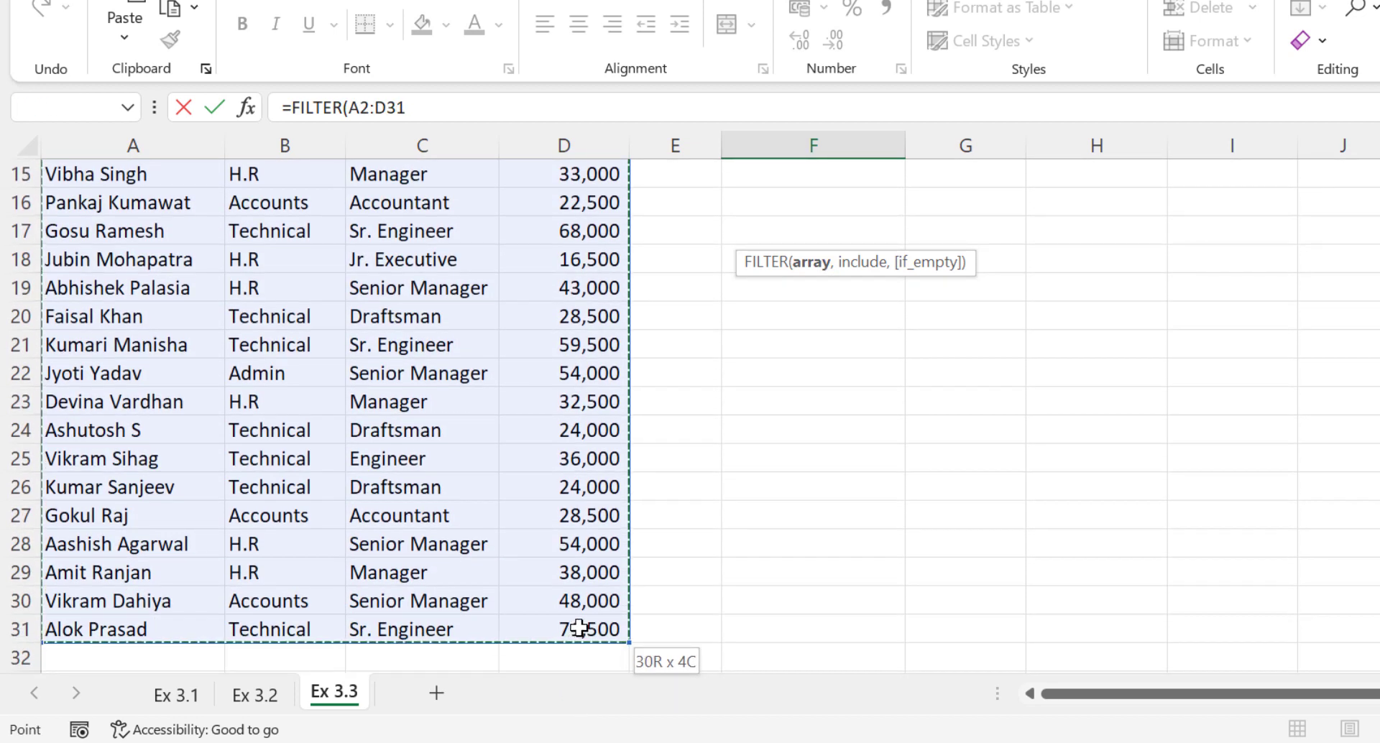
scroll(803, 481, "up", 3)
scroll(803, 481, "up", 2)
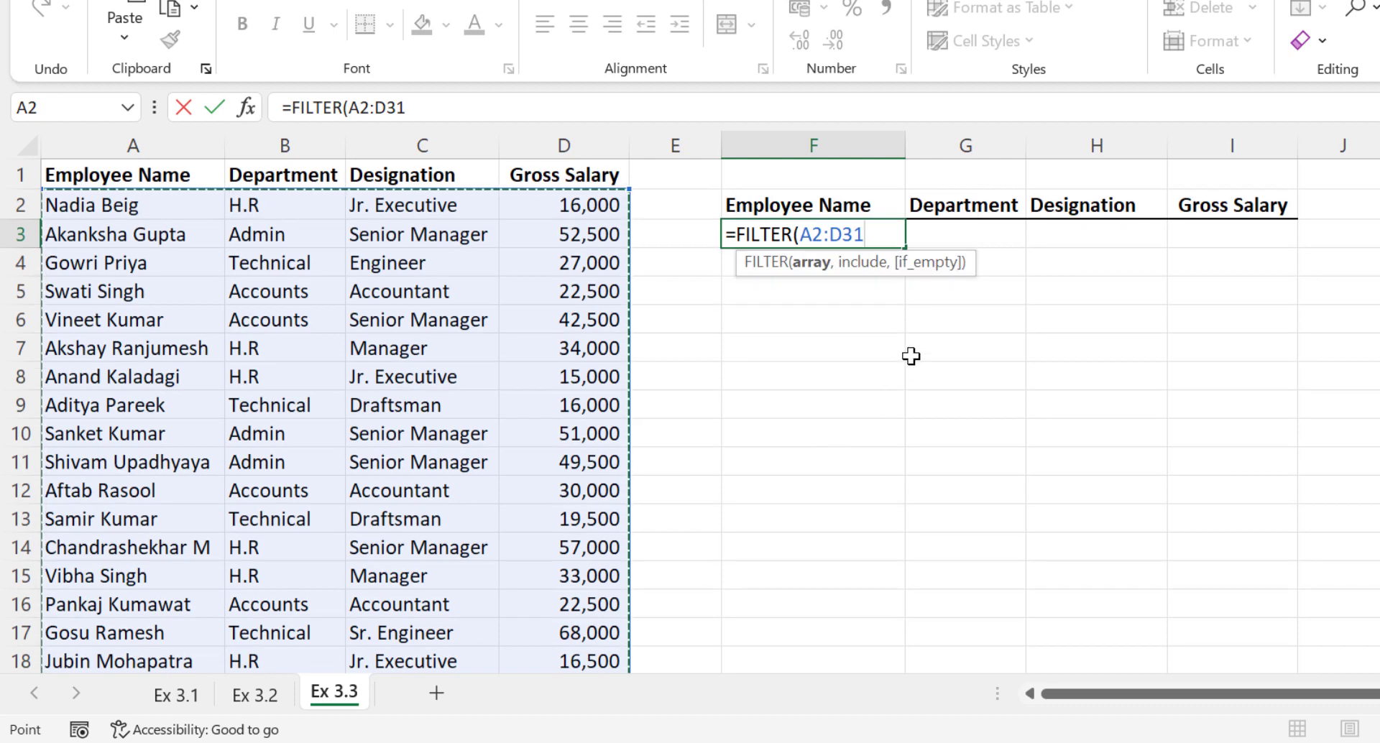
type(",(")
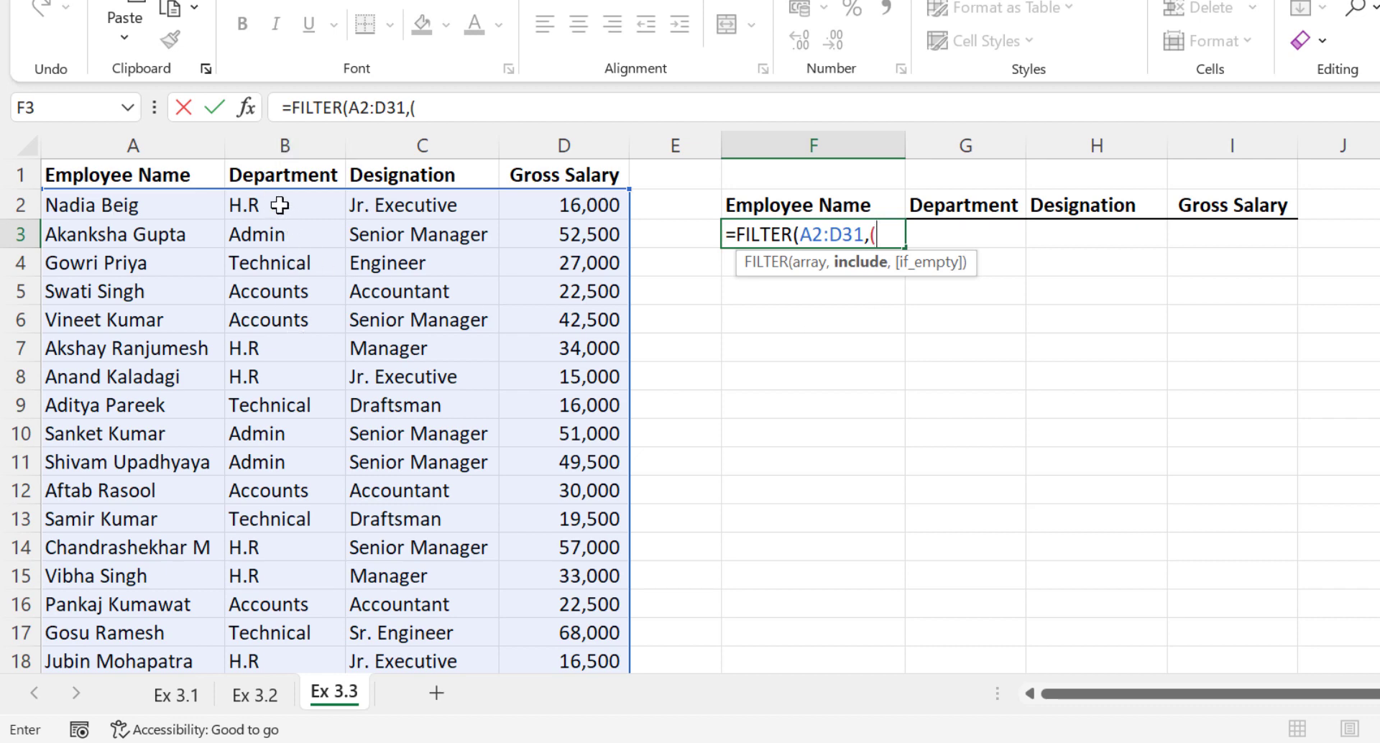
Add the OR conditions (B2:B31="Technical")+(C2:C31="Senior Manager") and commit.
left_click_drag(281, 206, 291, 624)
scroll(395, 377, "up", 5)
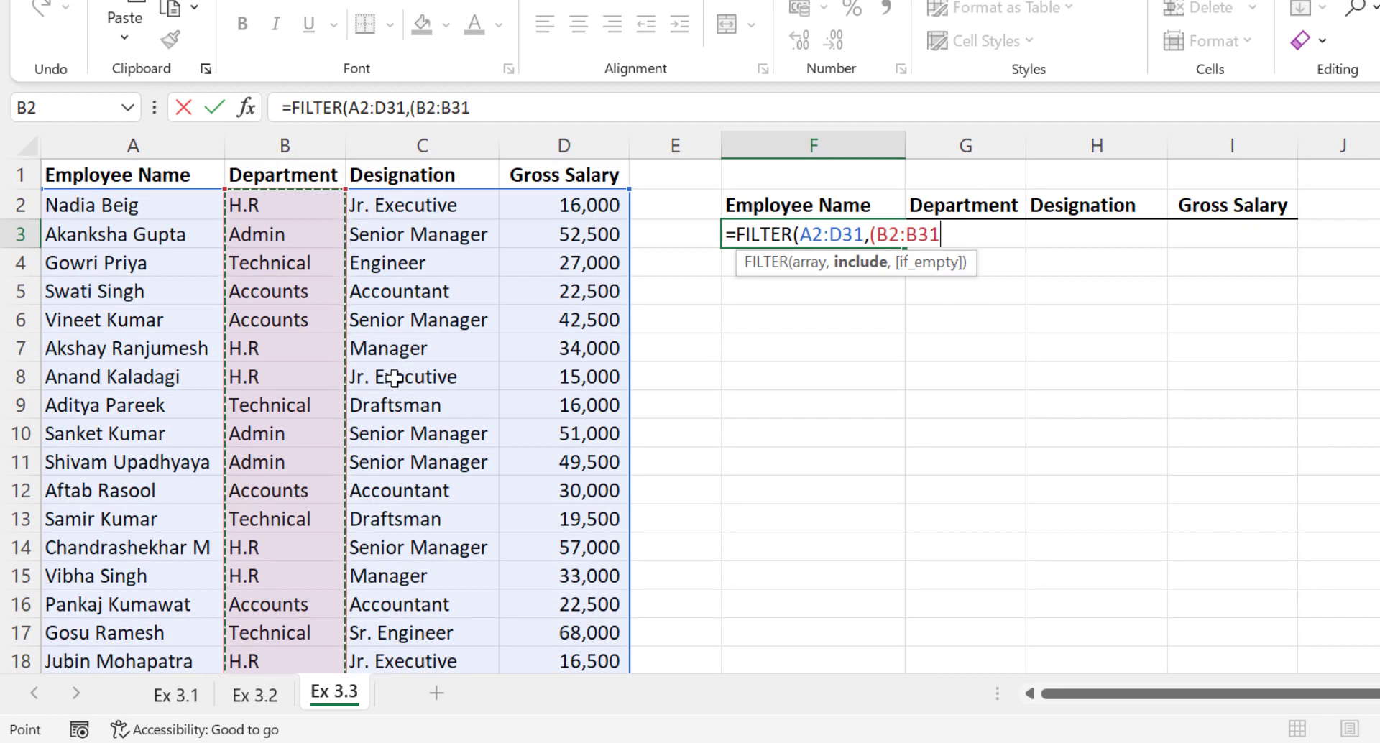
type("=")
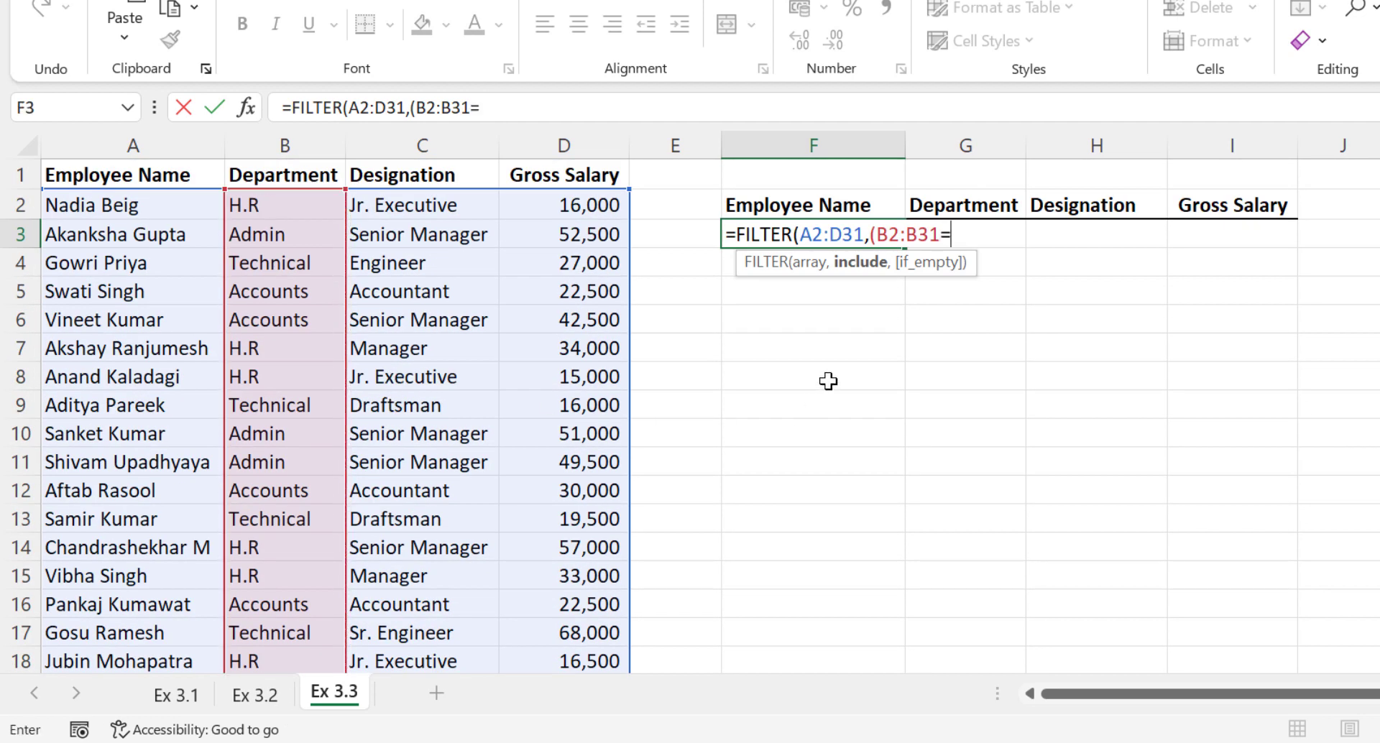
type("\"Technical\")+(")
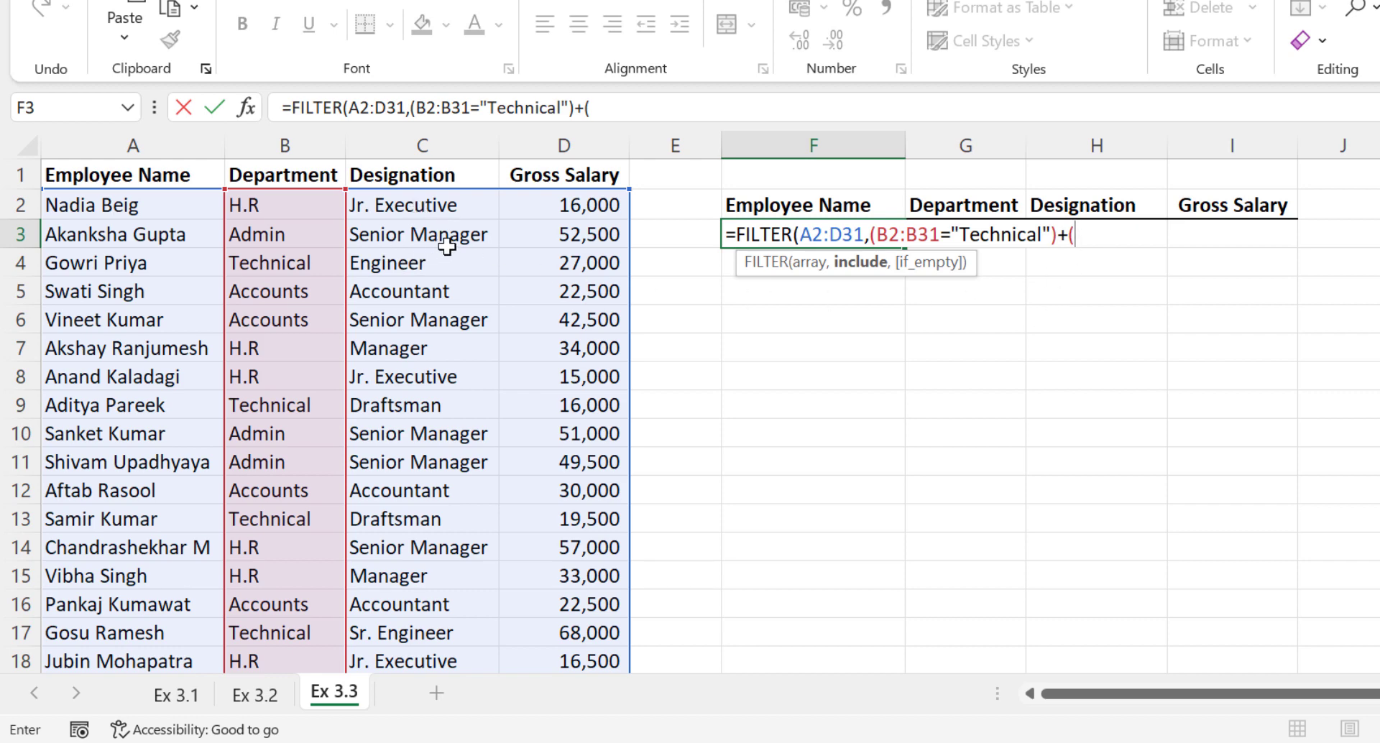
left_click_drag(448, 203, 446, 623)
scroll(829, 445, "up", 5)
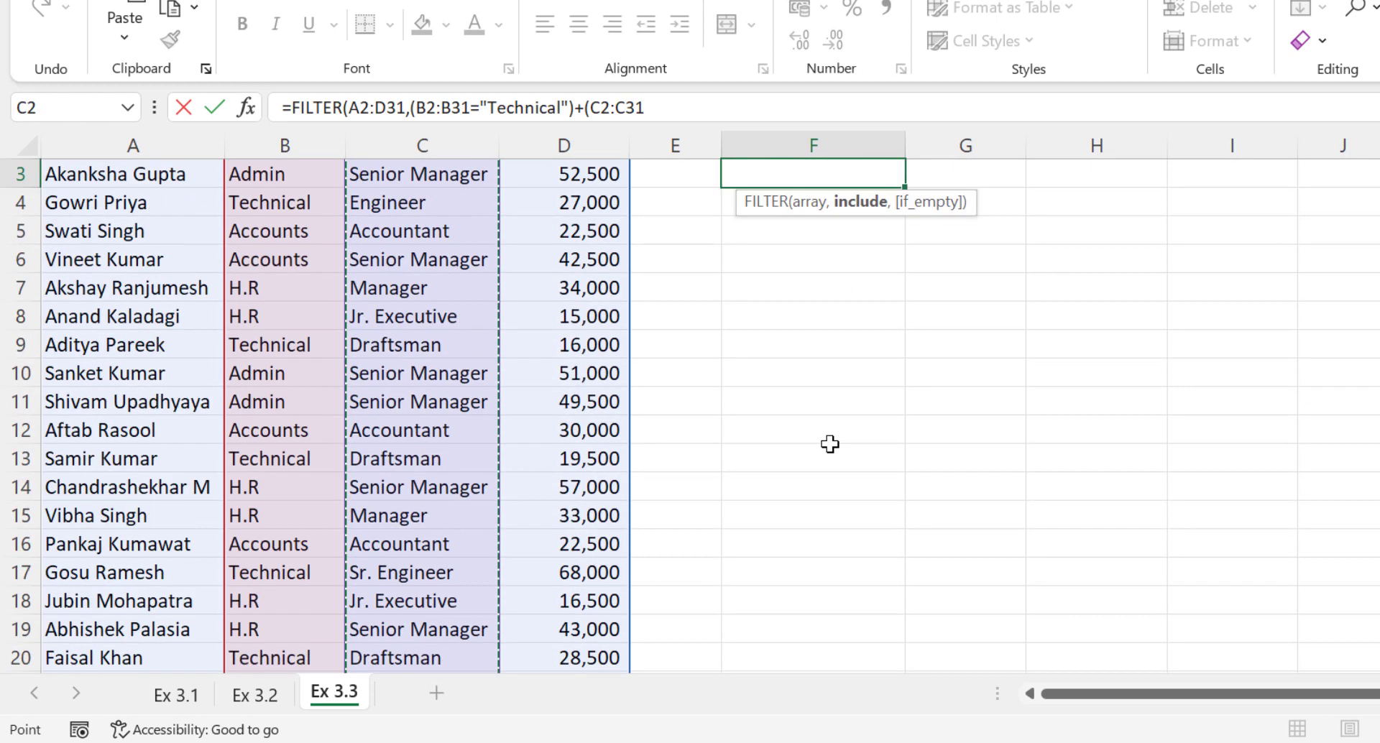
type("=\"Sen")
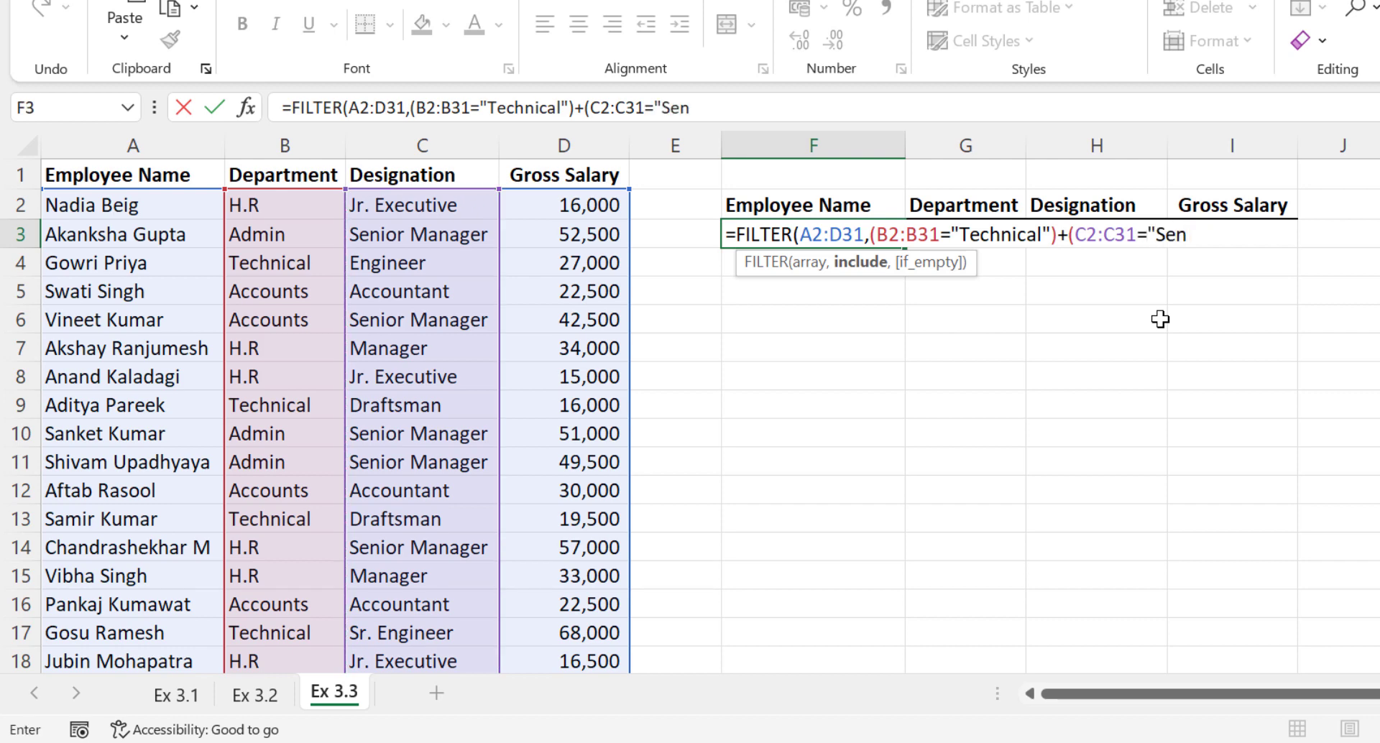
type("ior Manager")
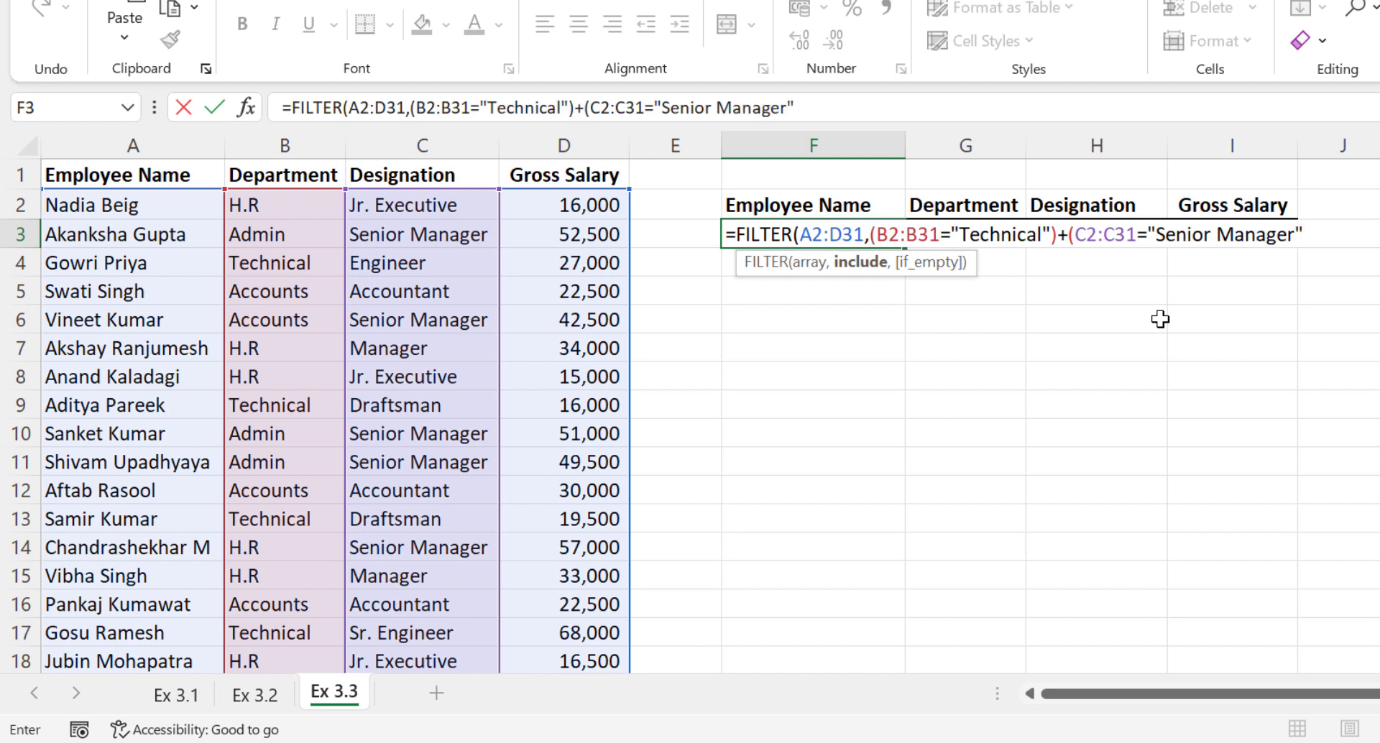
type("\"))")
key("Return")
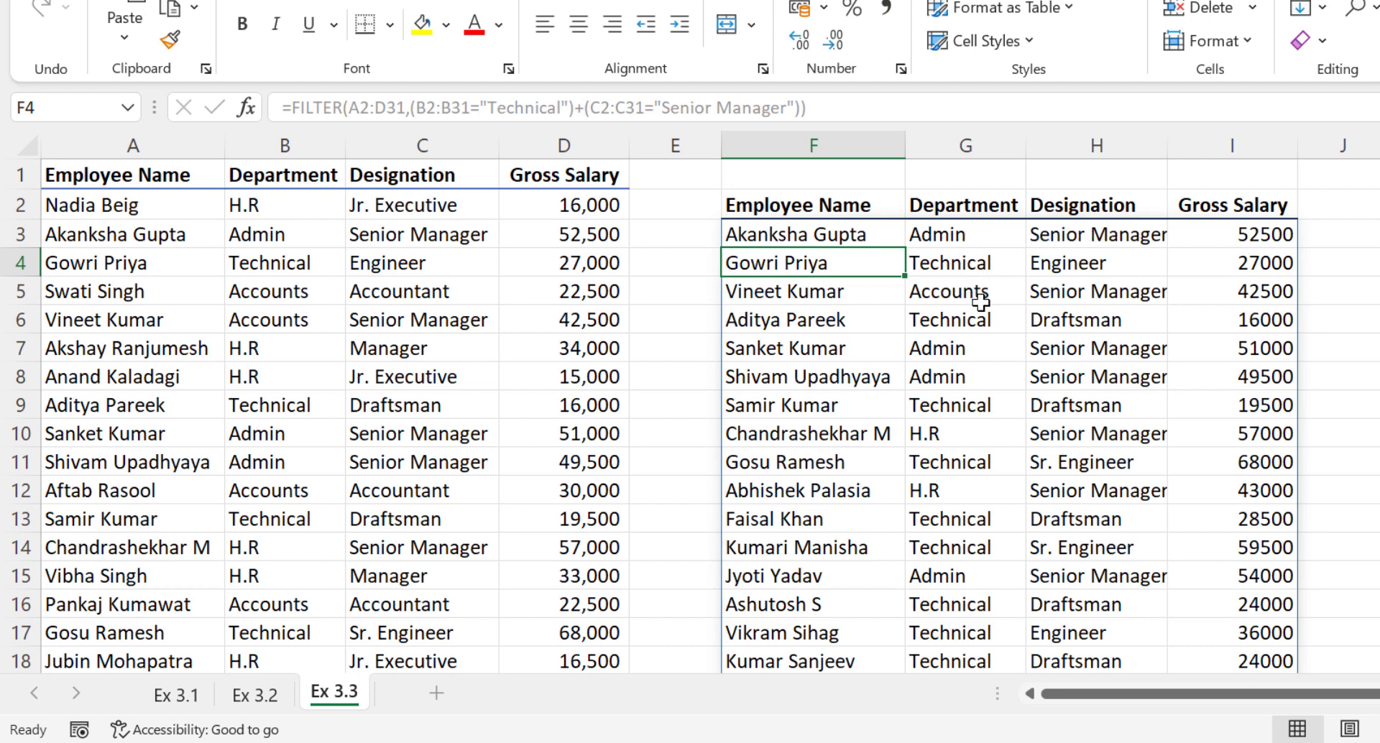
Replace "Technical" with "H.R" in F3's OR filter formula.
scroll(1060, 320, "down", 2)
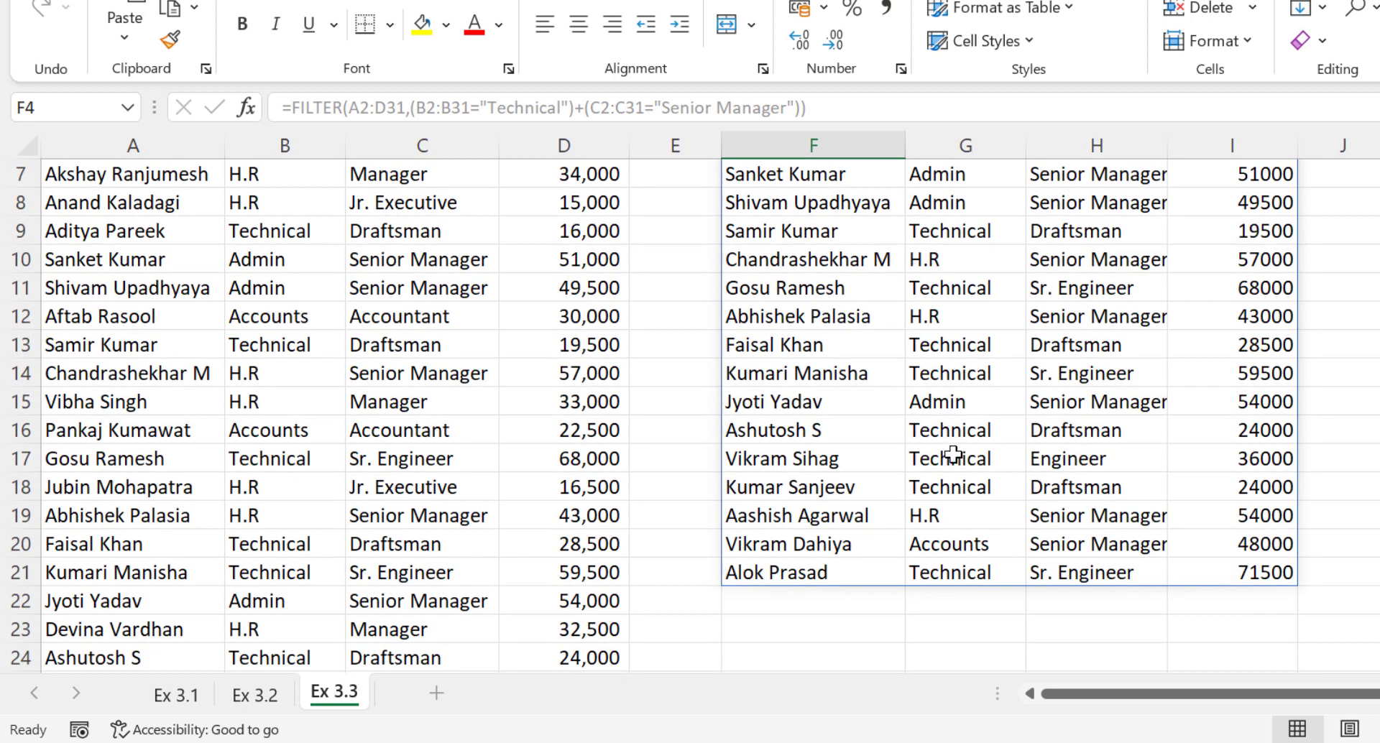
scroll(1033, 431, "up", 2)
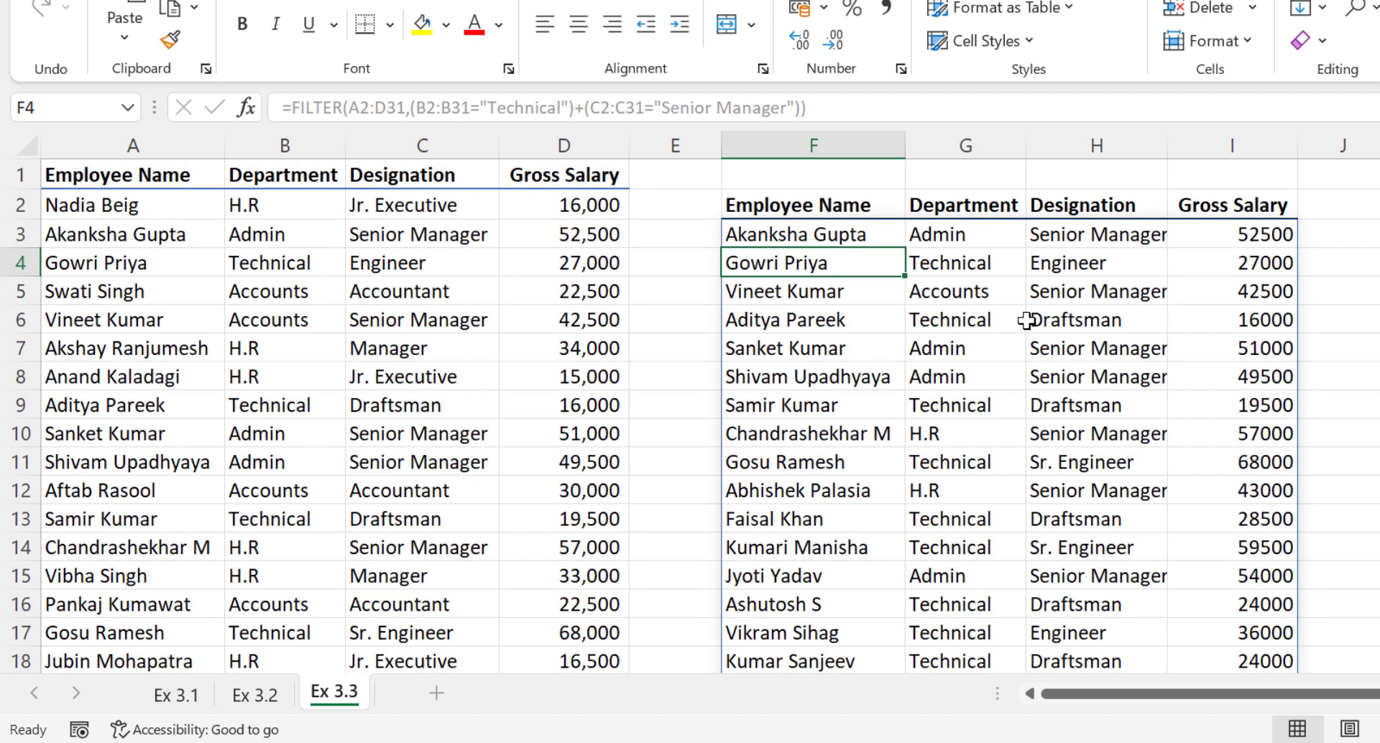
left_click(785, 239)
left_click_drag(490, 107, 564, 106)
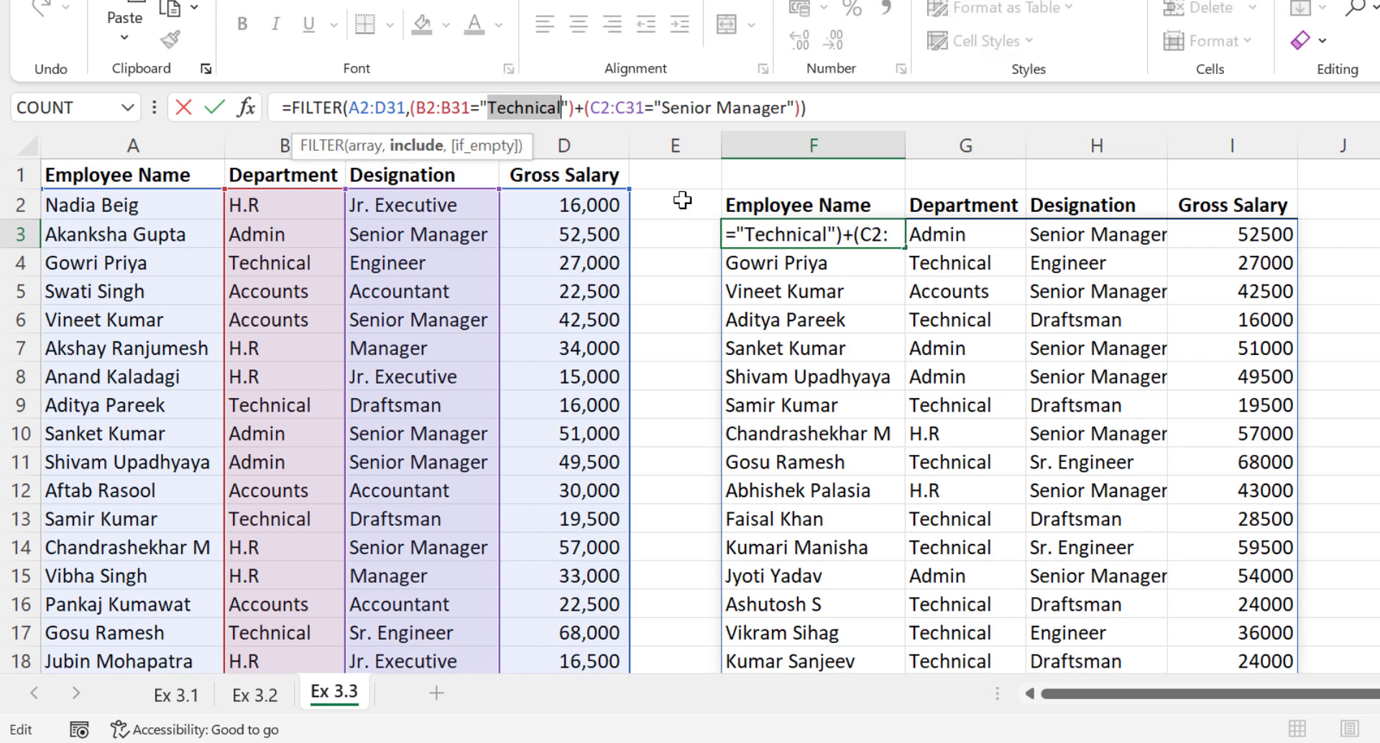
type("H.R")
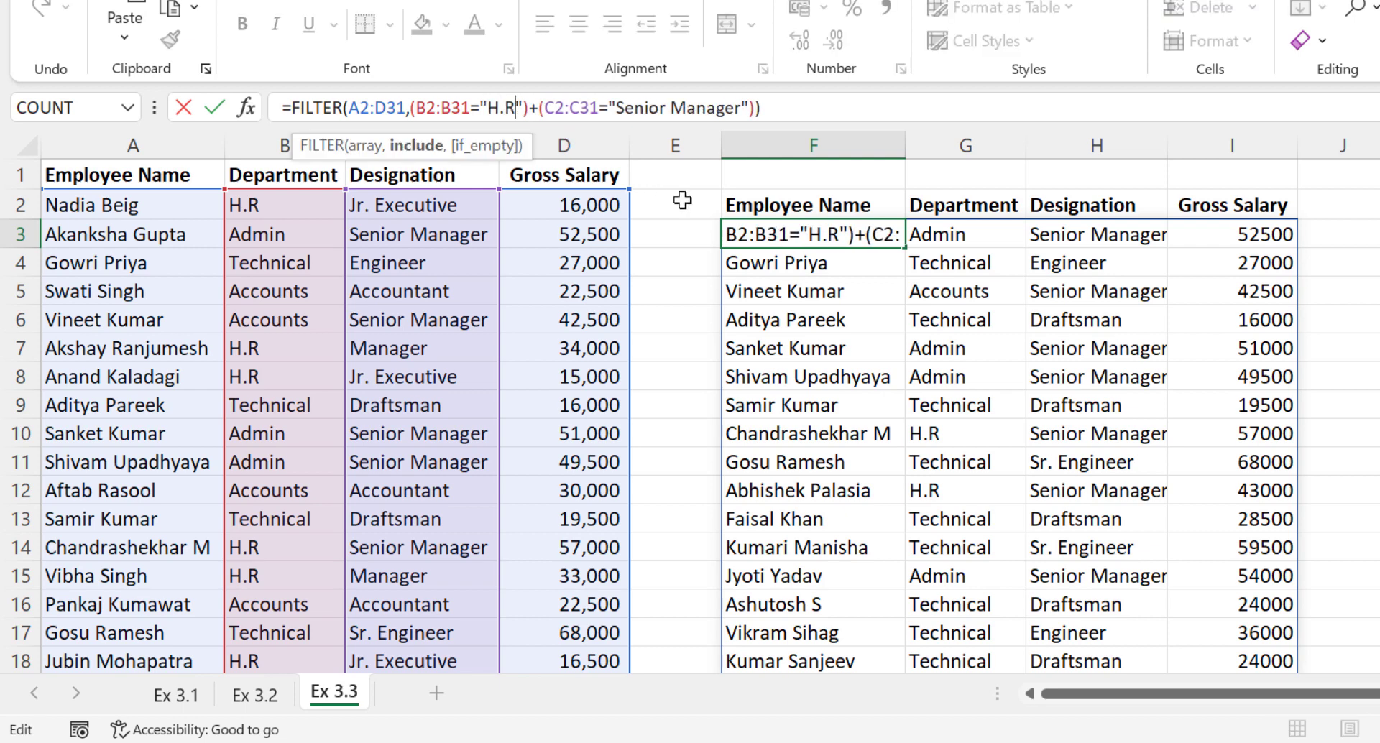
key("Return")
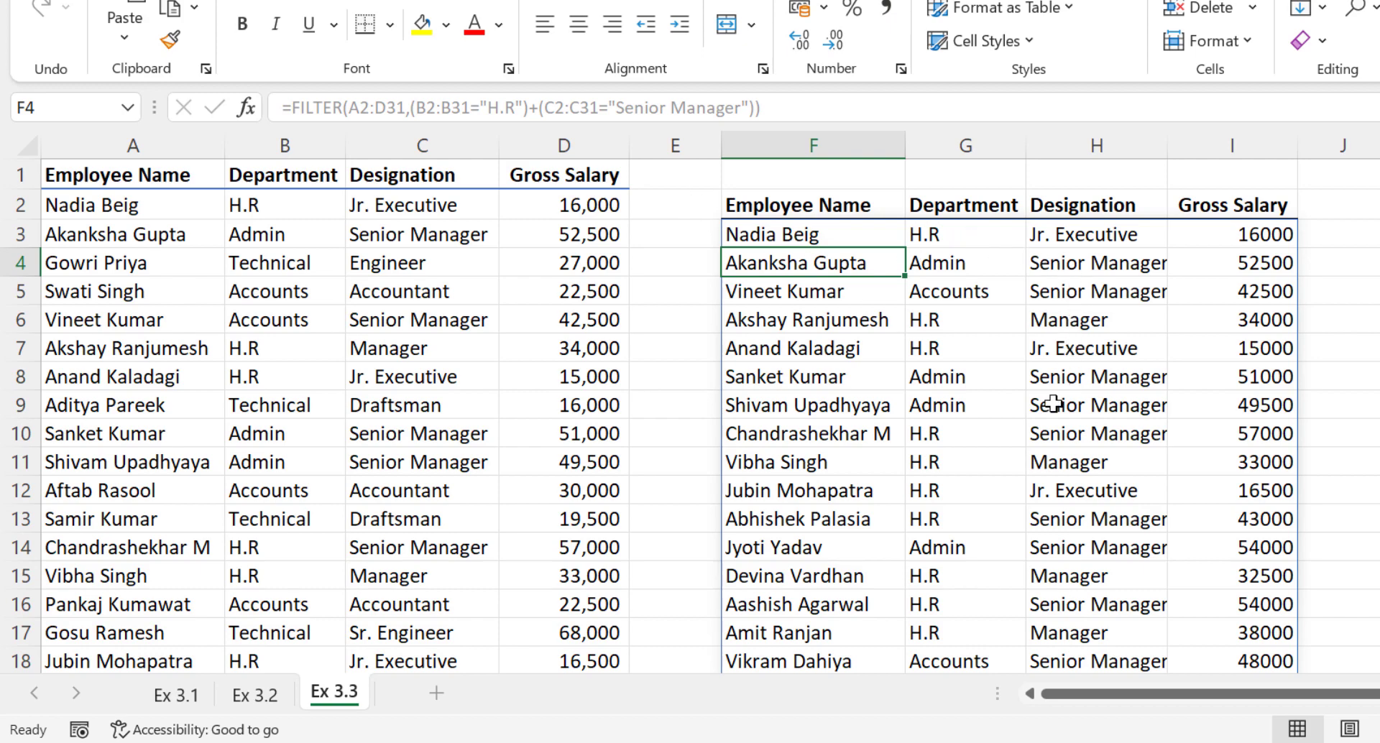
scroll(980, 547, "down", 1)
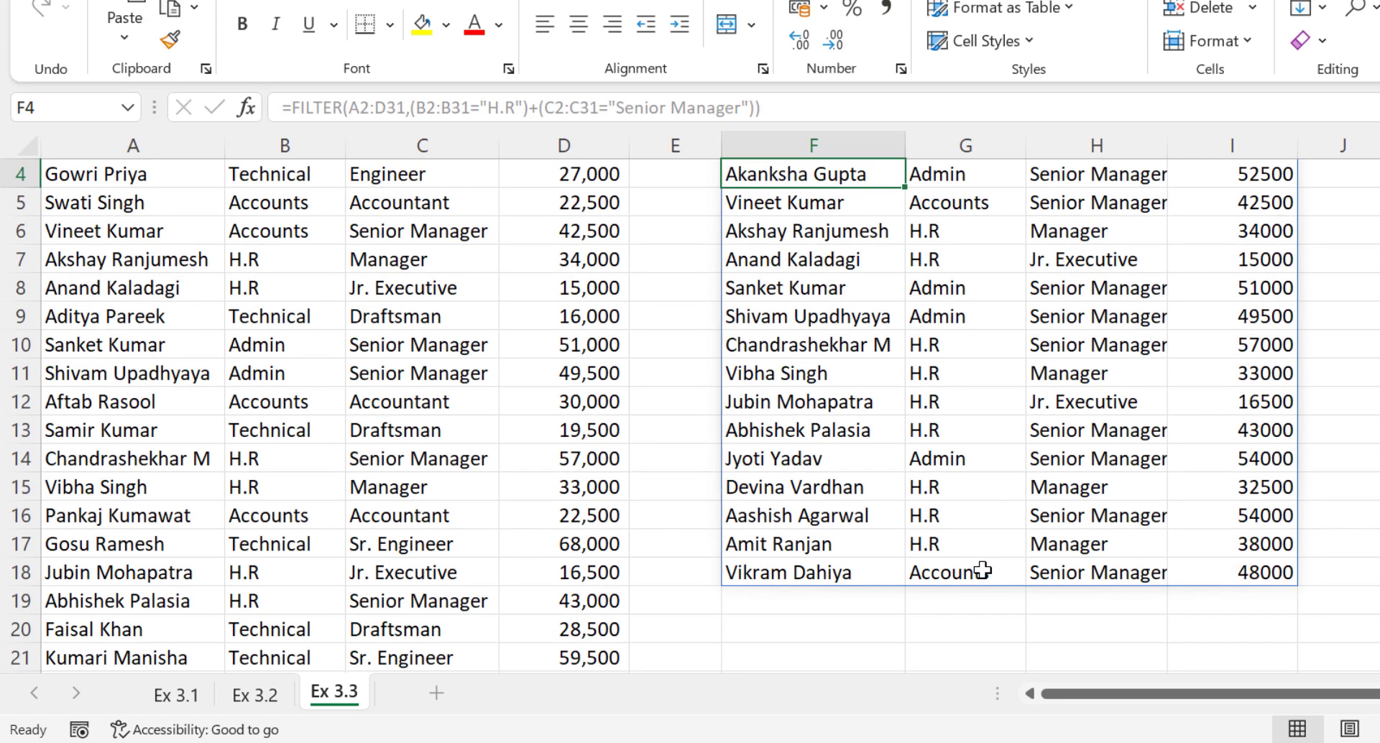
scroll(974, 567, "up", 1)
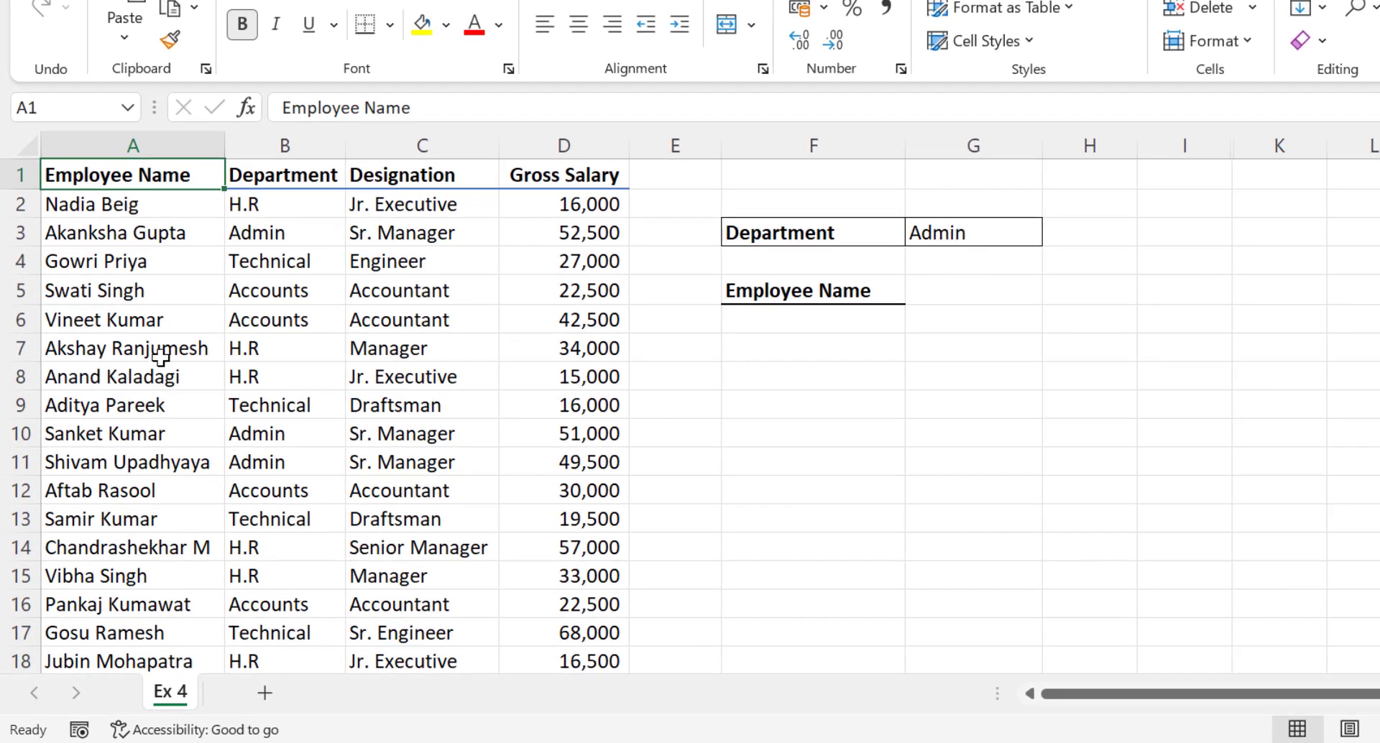
In F6, build =FILTER(A2:A31,B2:B31=G3) to list names matching the department in G3.
left_click(801, 321)
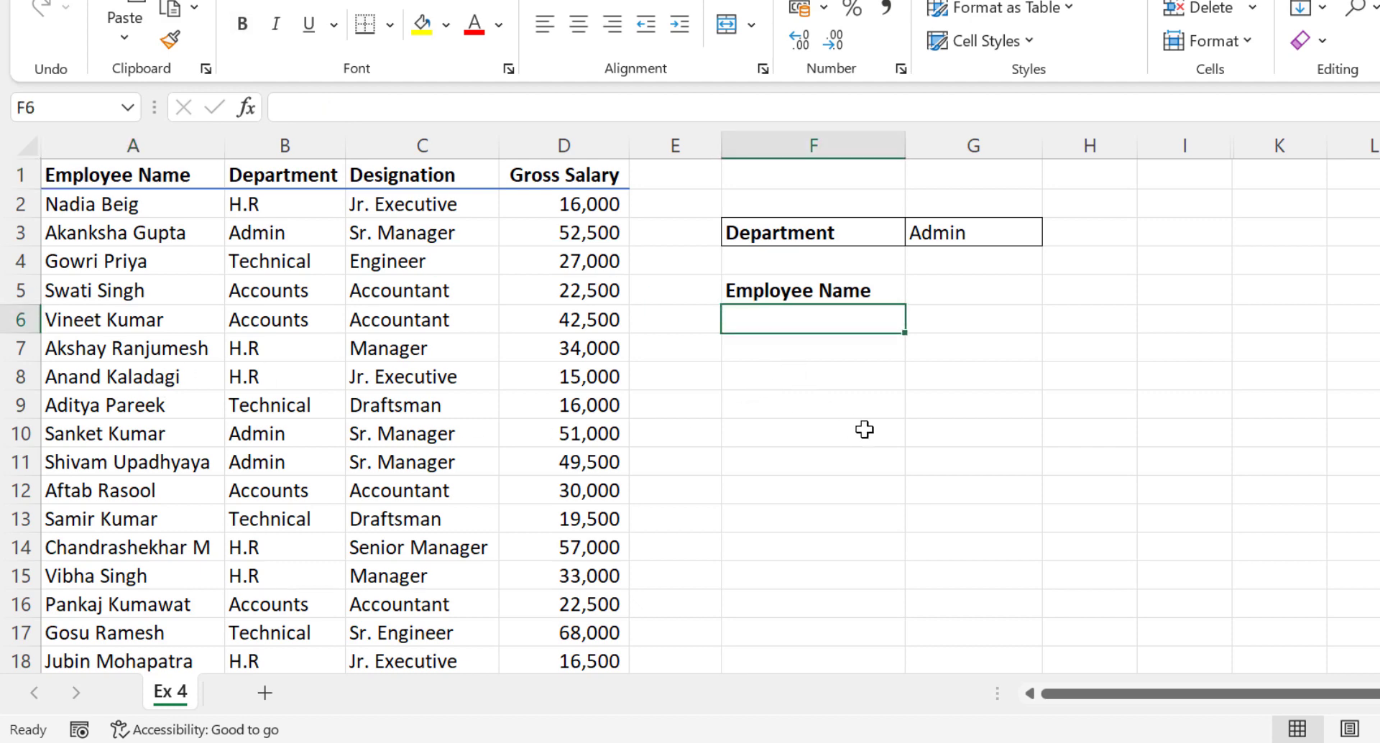
type("=")
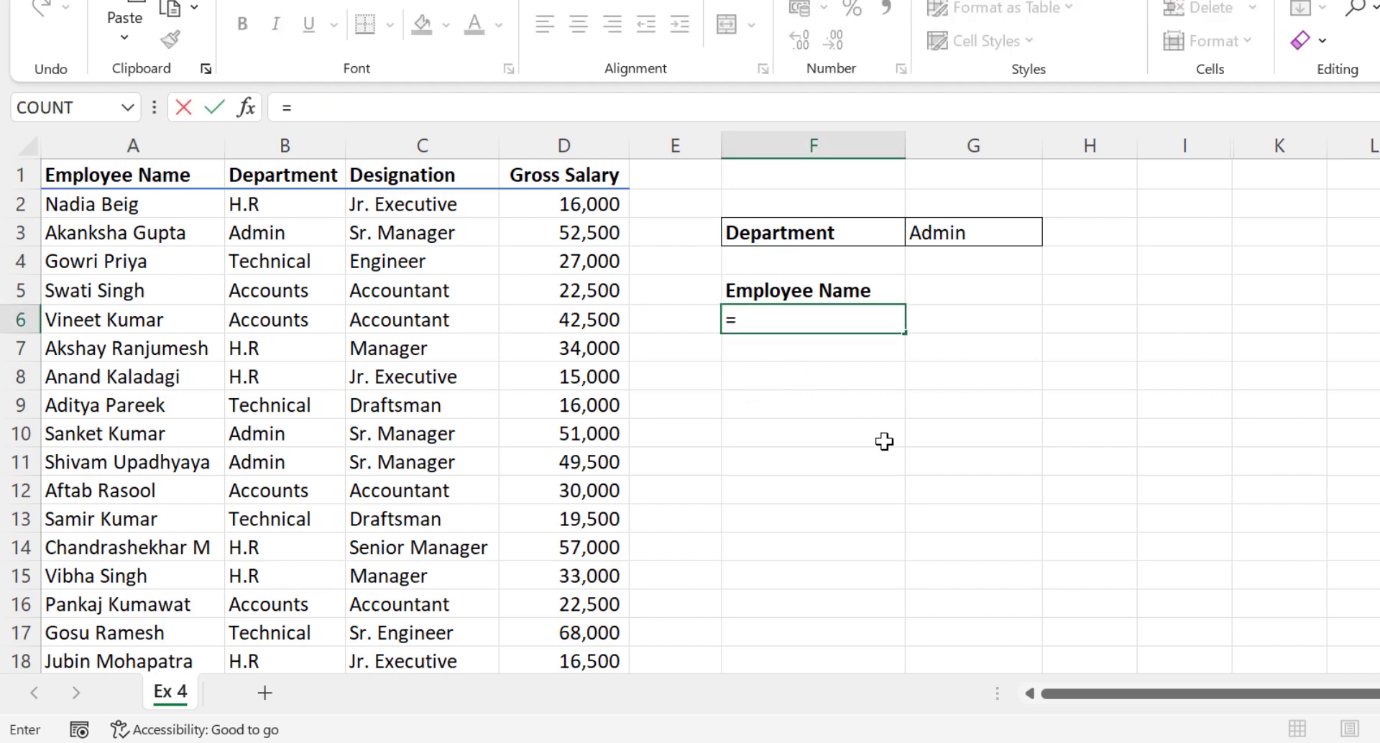
type("FILTER")
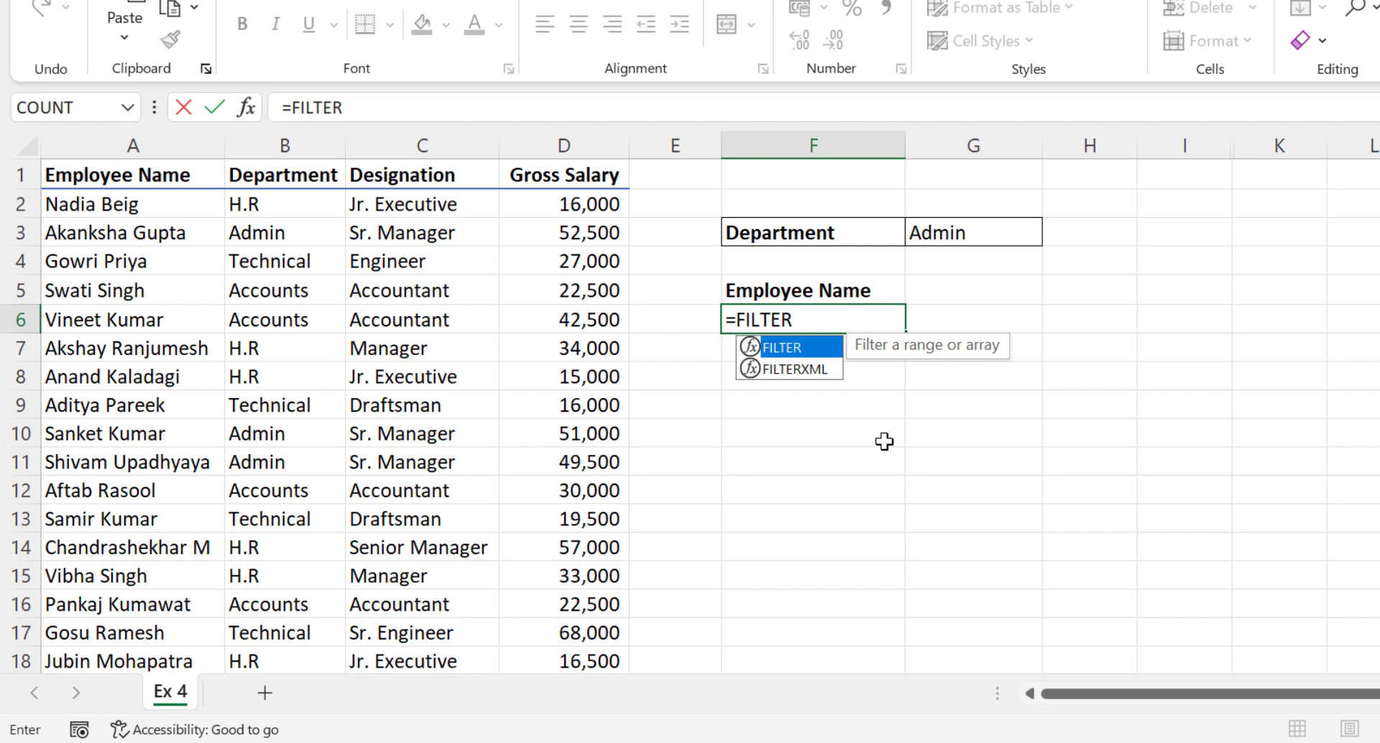
type("(")
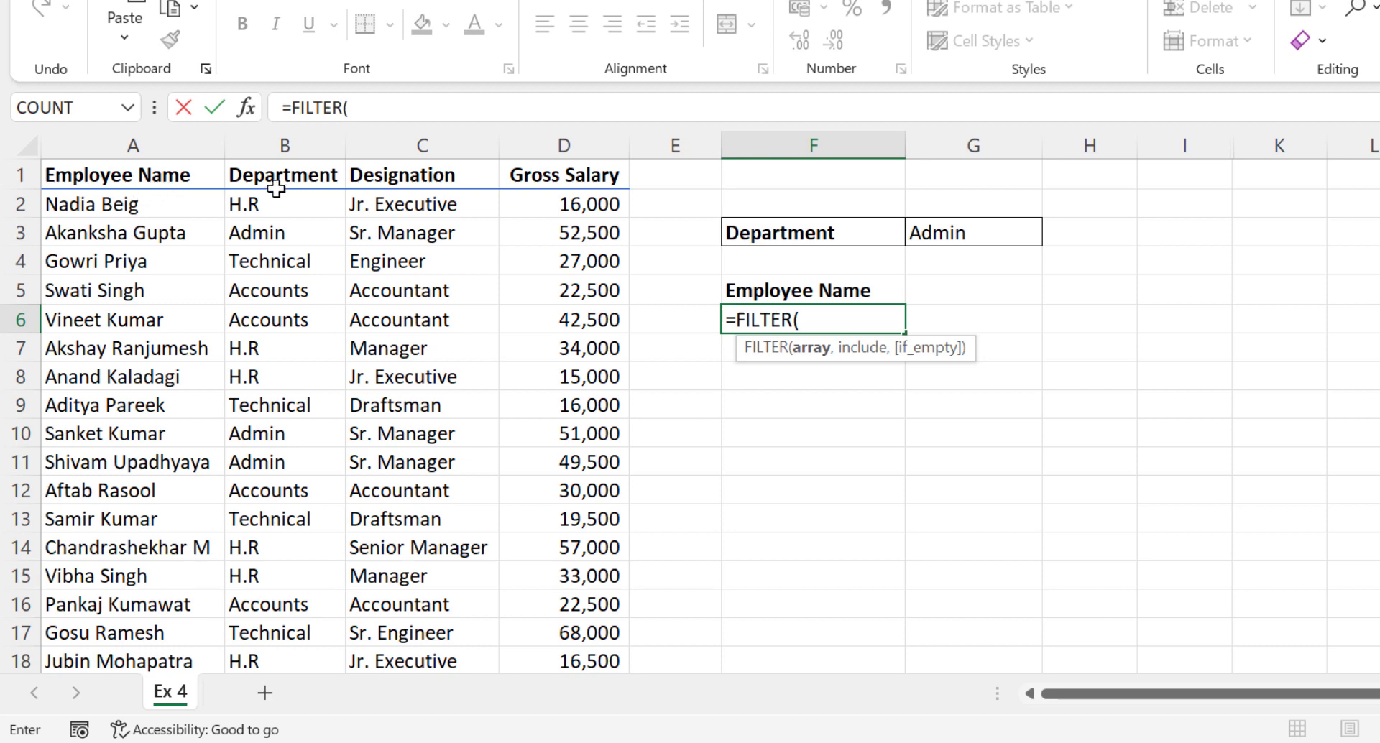
left_click_drag(170, 204, 149, 629)
scroll(826, 425, "up", 5)
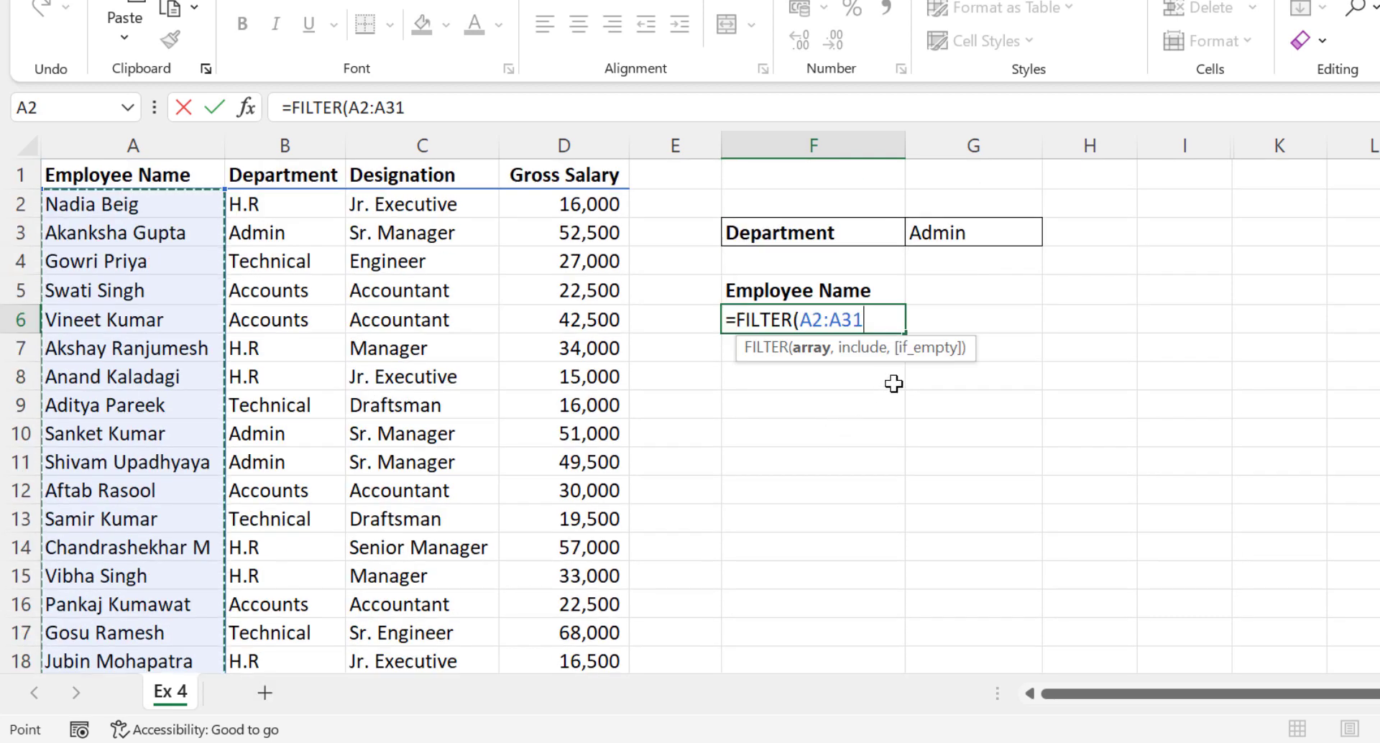
type(",")
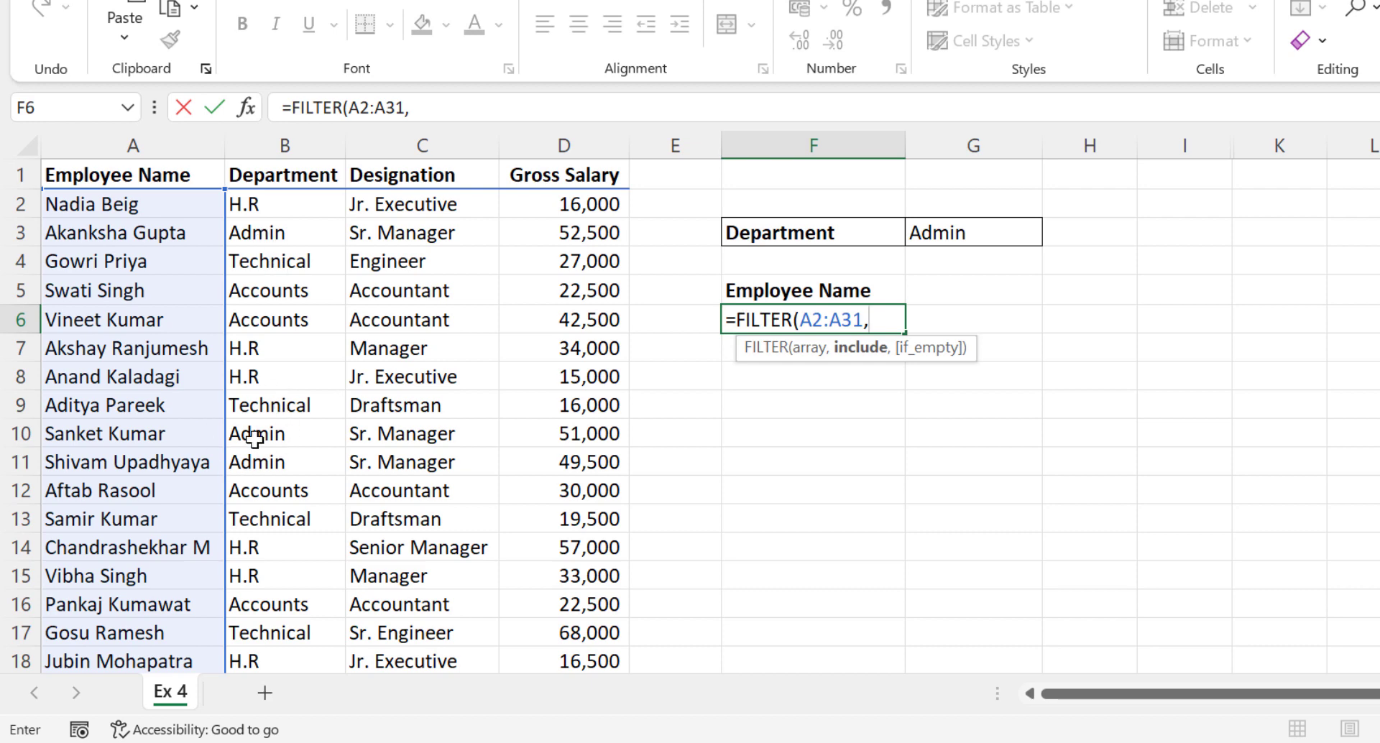
left_click_drag(291, 203, 296, 622)
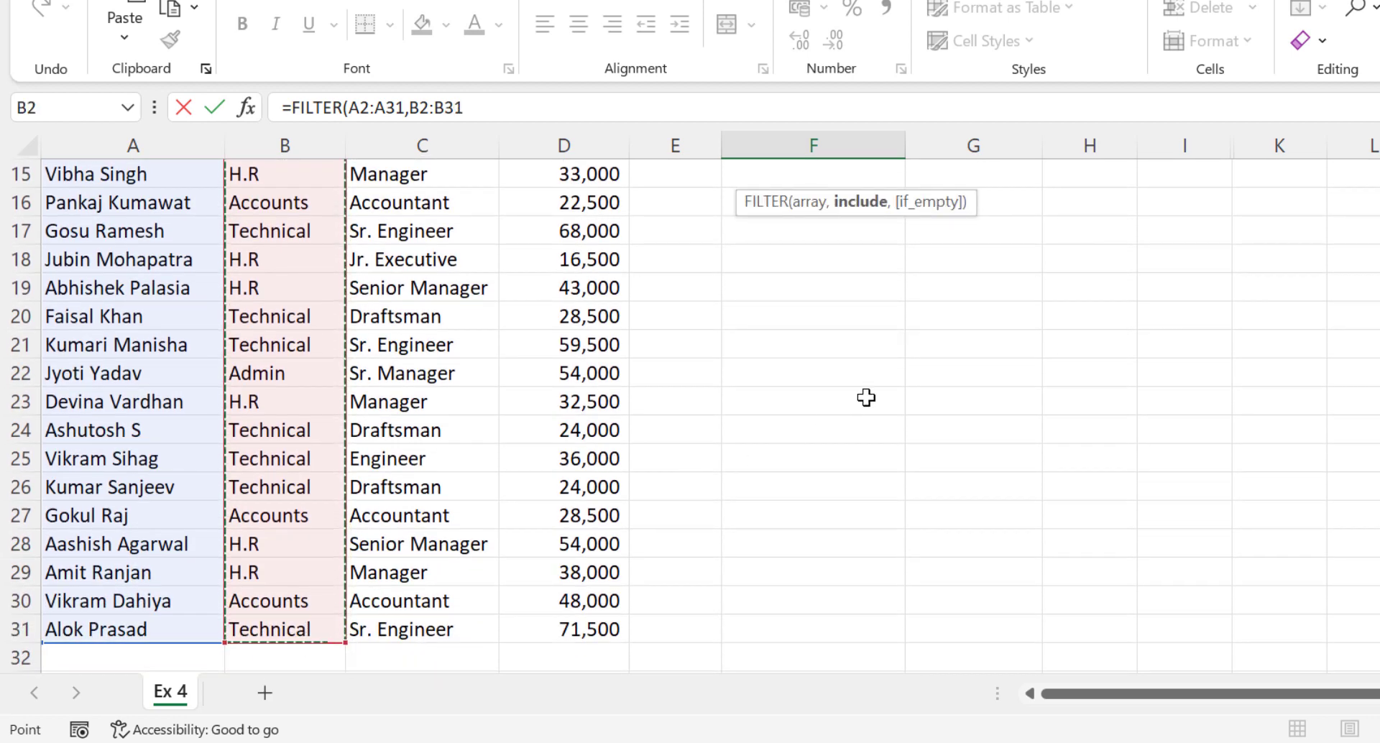
scroll(872, 388, "up", 5)
type("=")
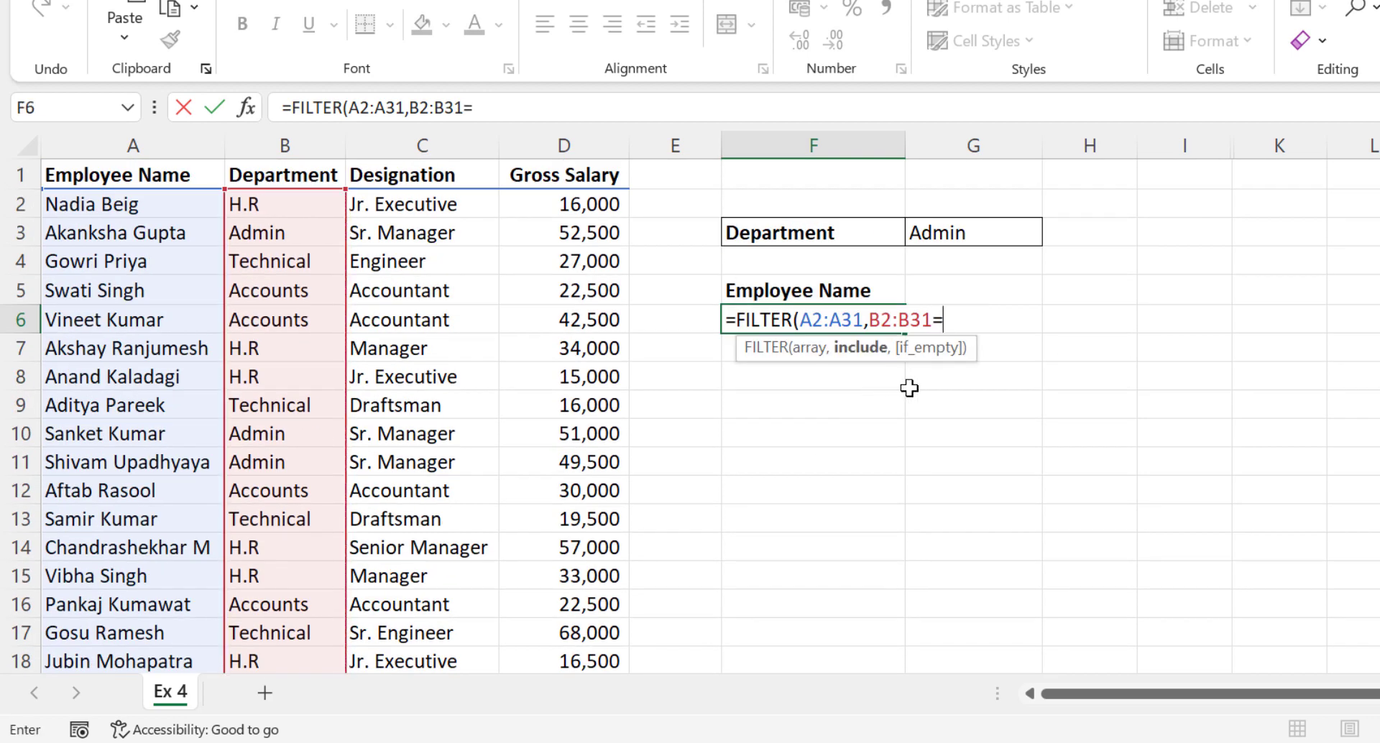
left_click(962, 230)
Commit the =FILTER(A2:A31,B2:B31=G3) formula and change G3's department to H.R.
type(")")
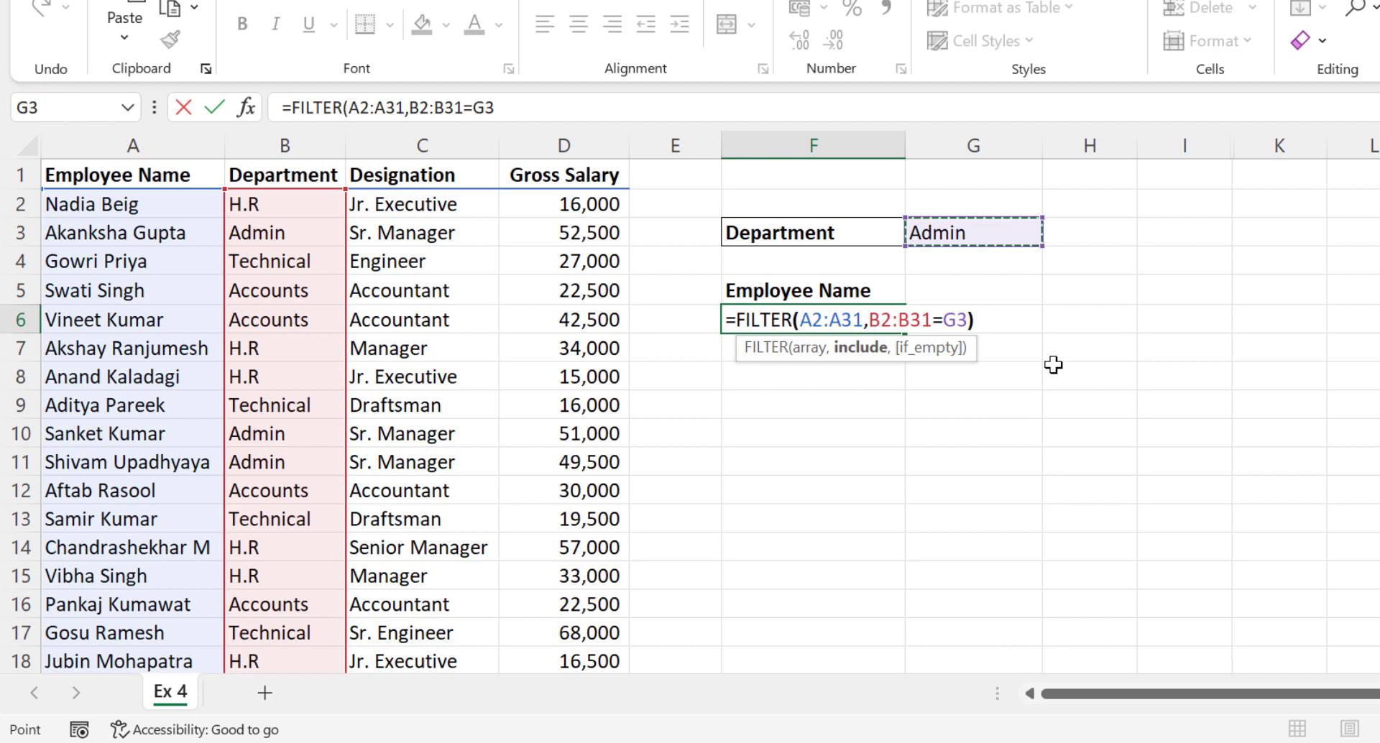
key("Return")
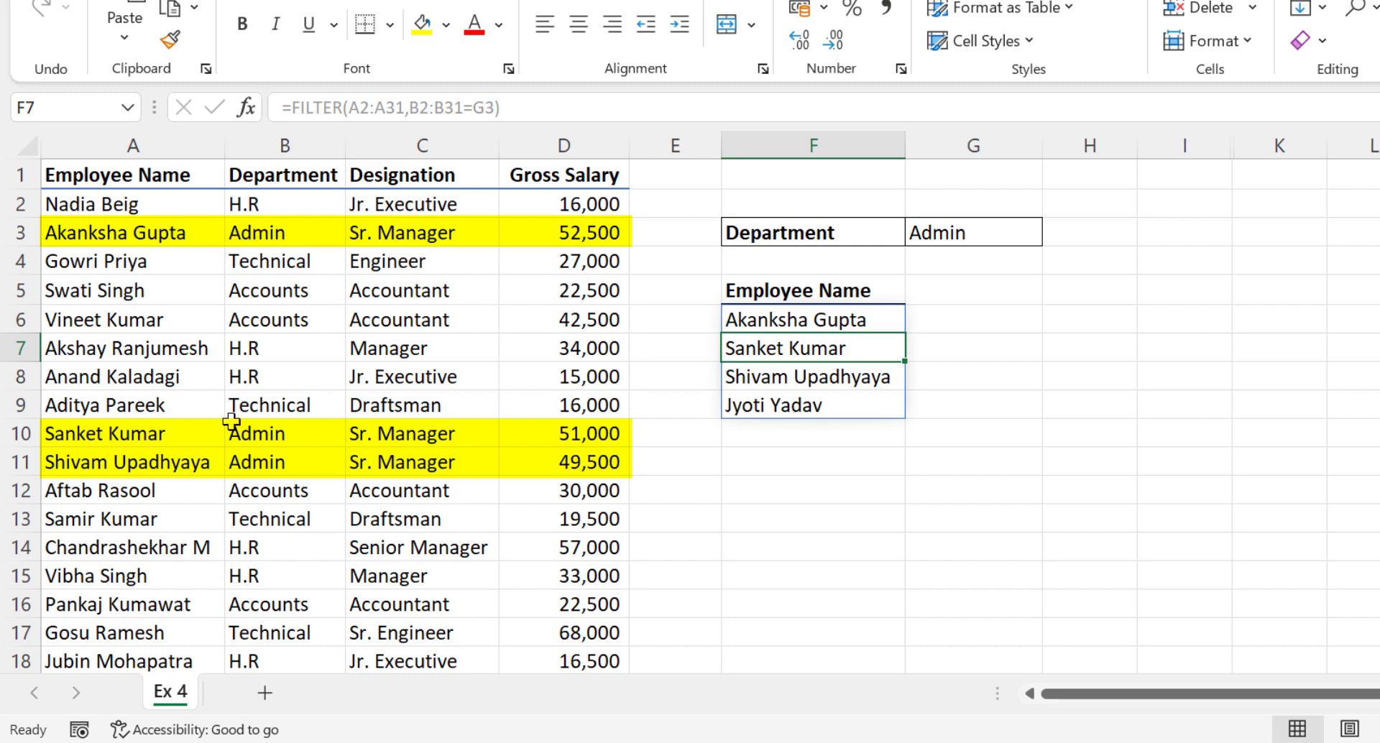
left_click(990, 228)
left_click(1054, 233)
left_click(1036, 257)
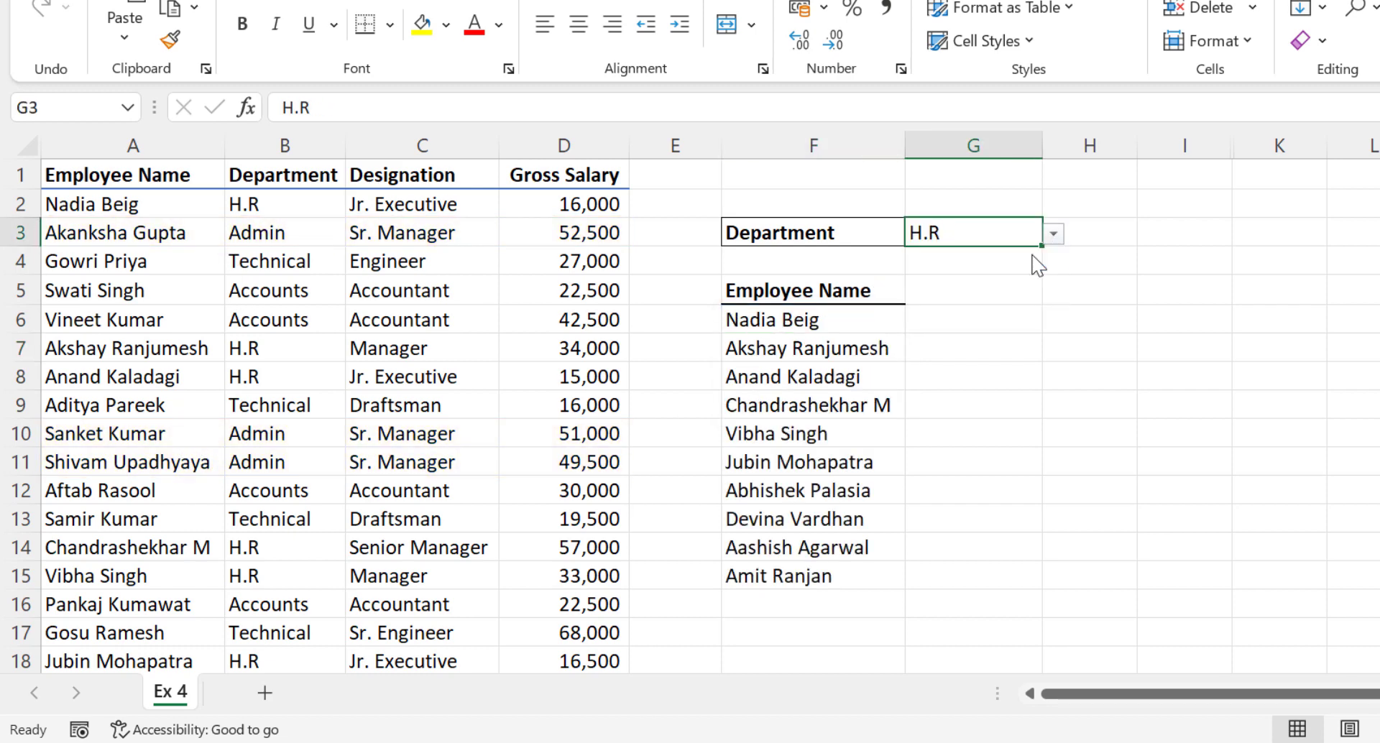
Switch G3 to Technical, then to Accounts, so the list shows the Accounts employees.
left_click(1054, 236)
left_click(1031, 297)
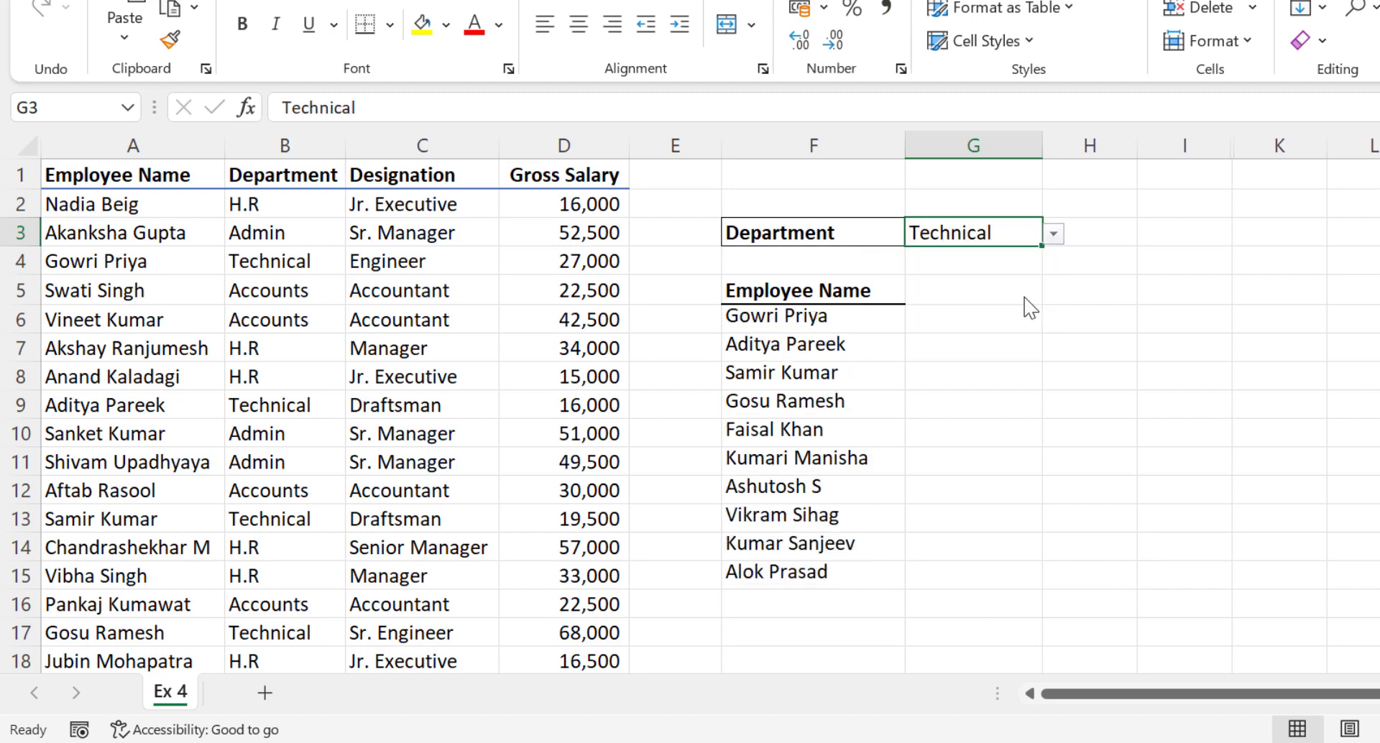
left_click(1054, 236)
left_click(1039, 321)
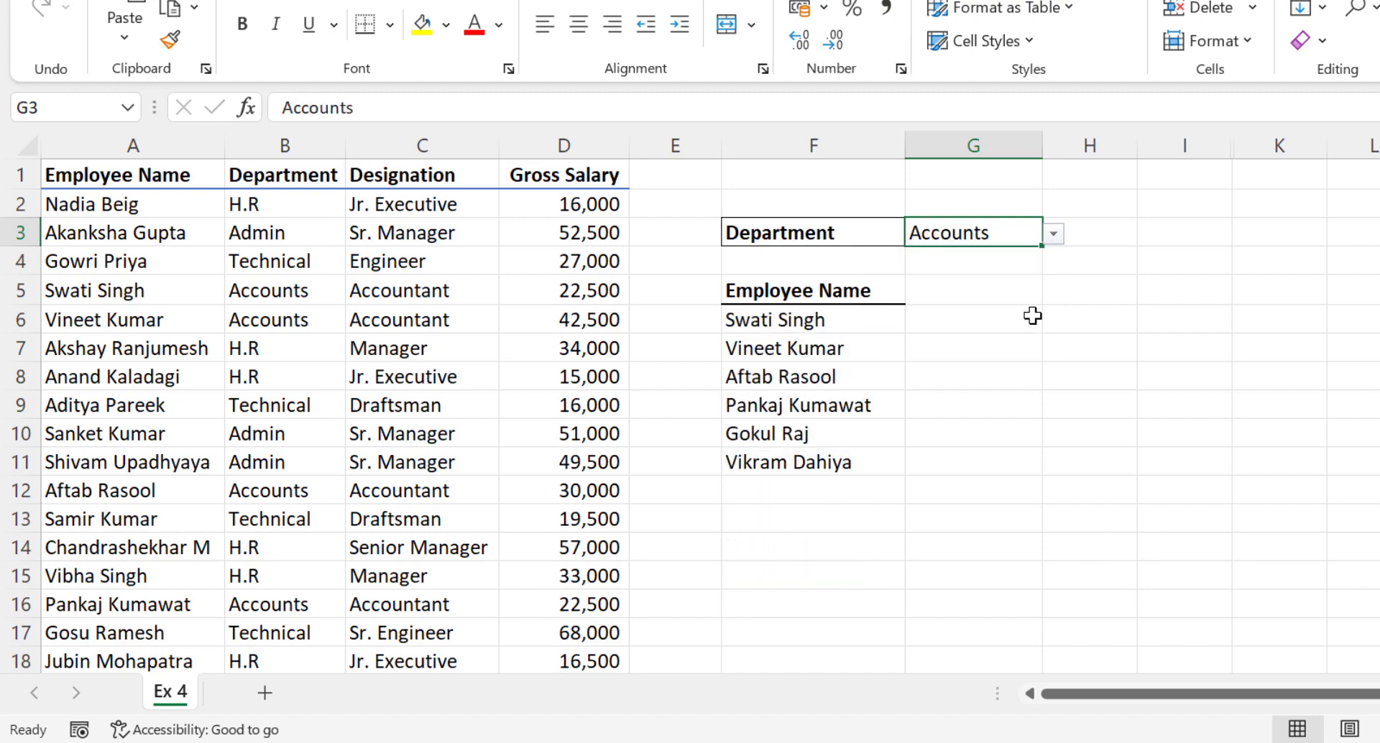